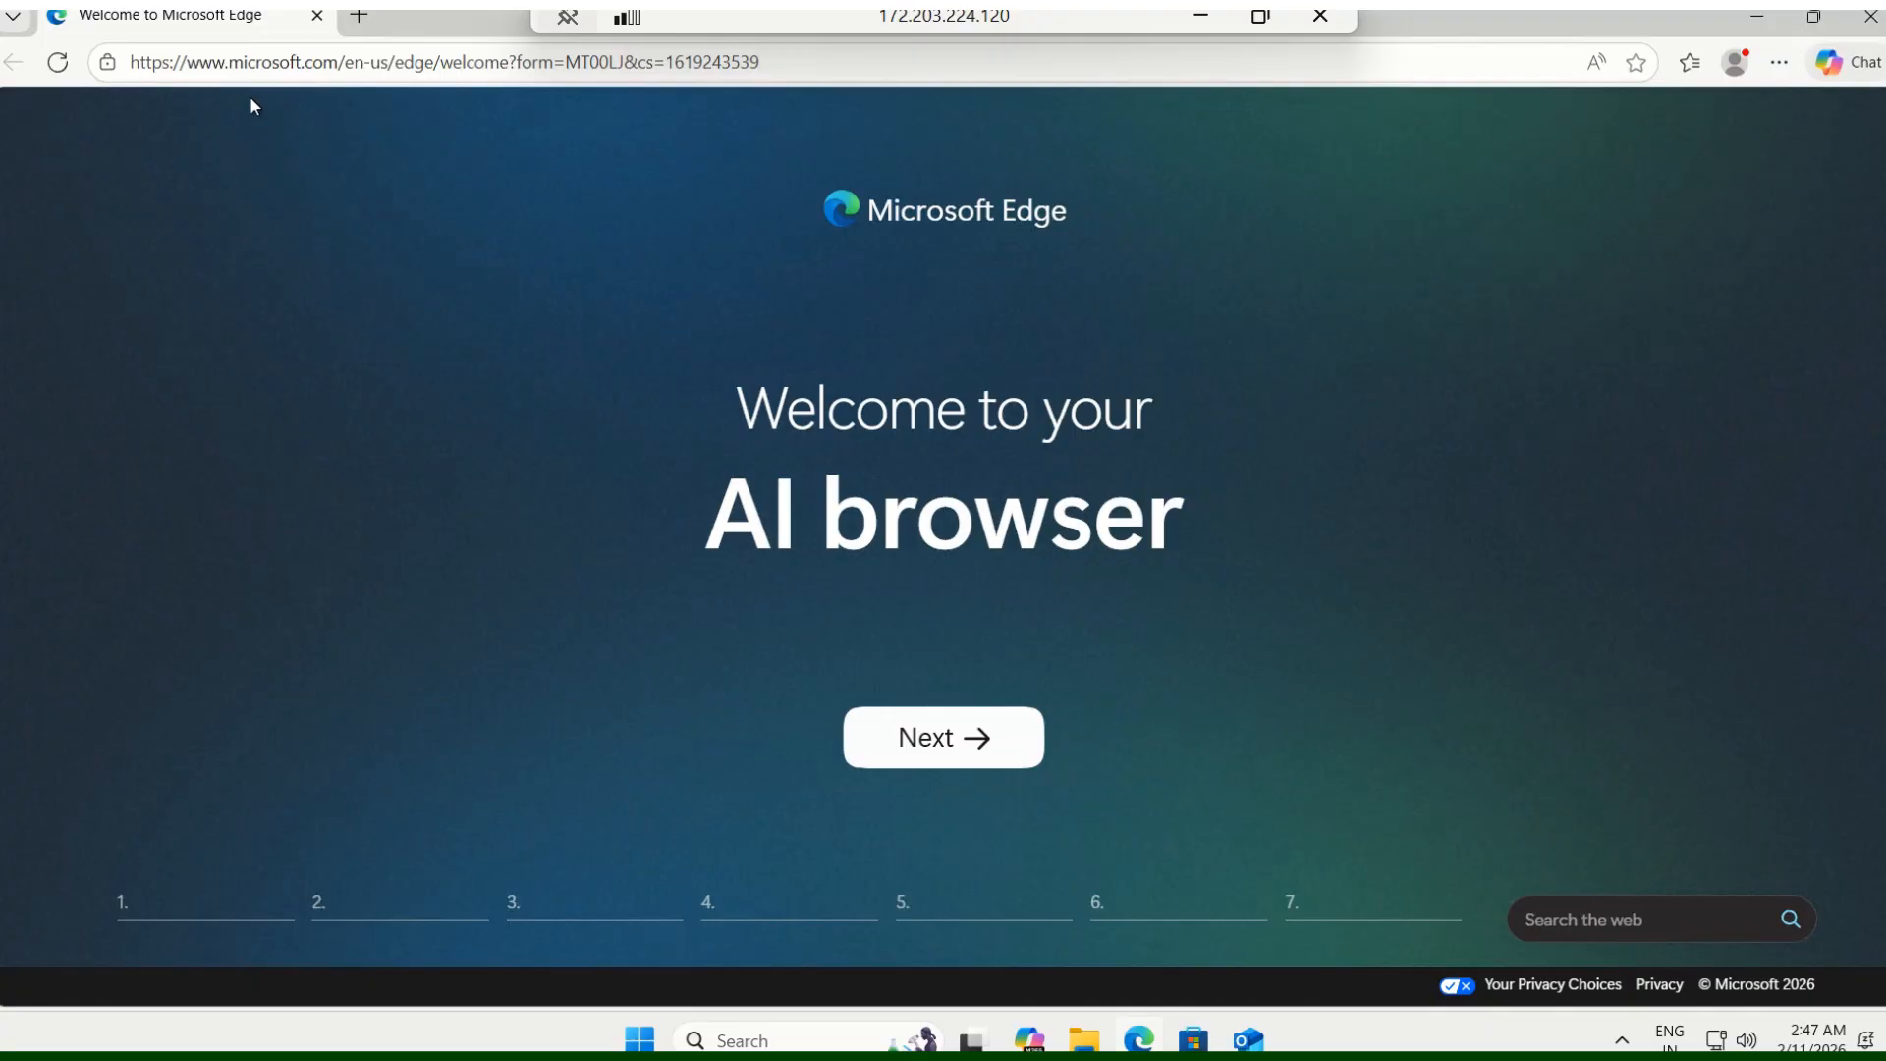
- Search the web for "mysql download for windows 11"
left_click(782, 58)
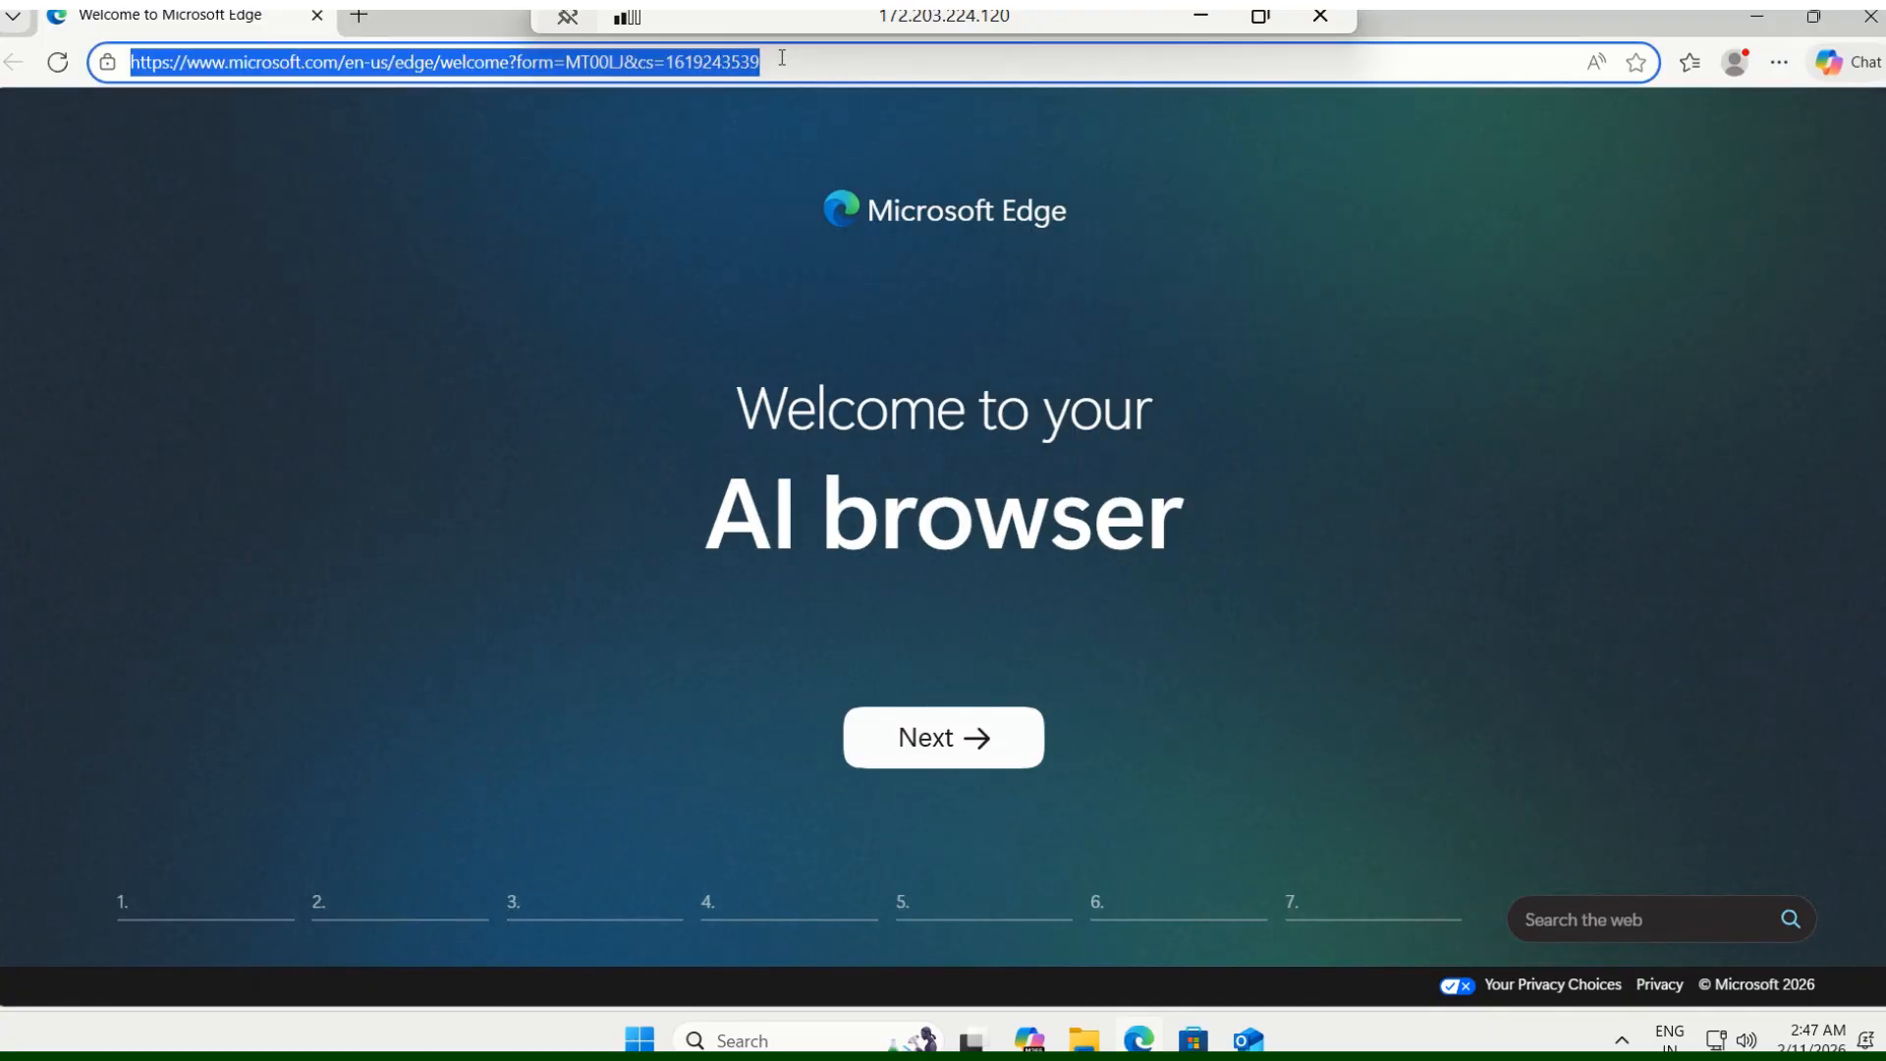
left_click(782, 58)
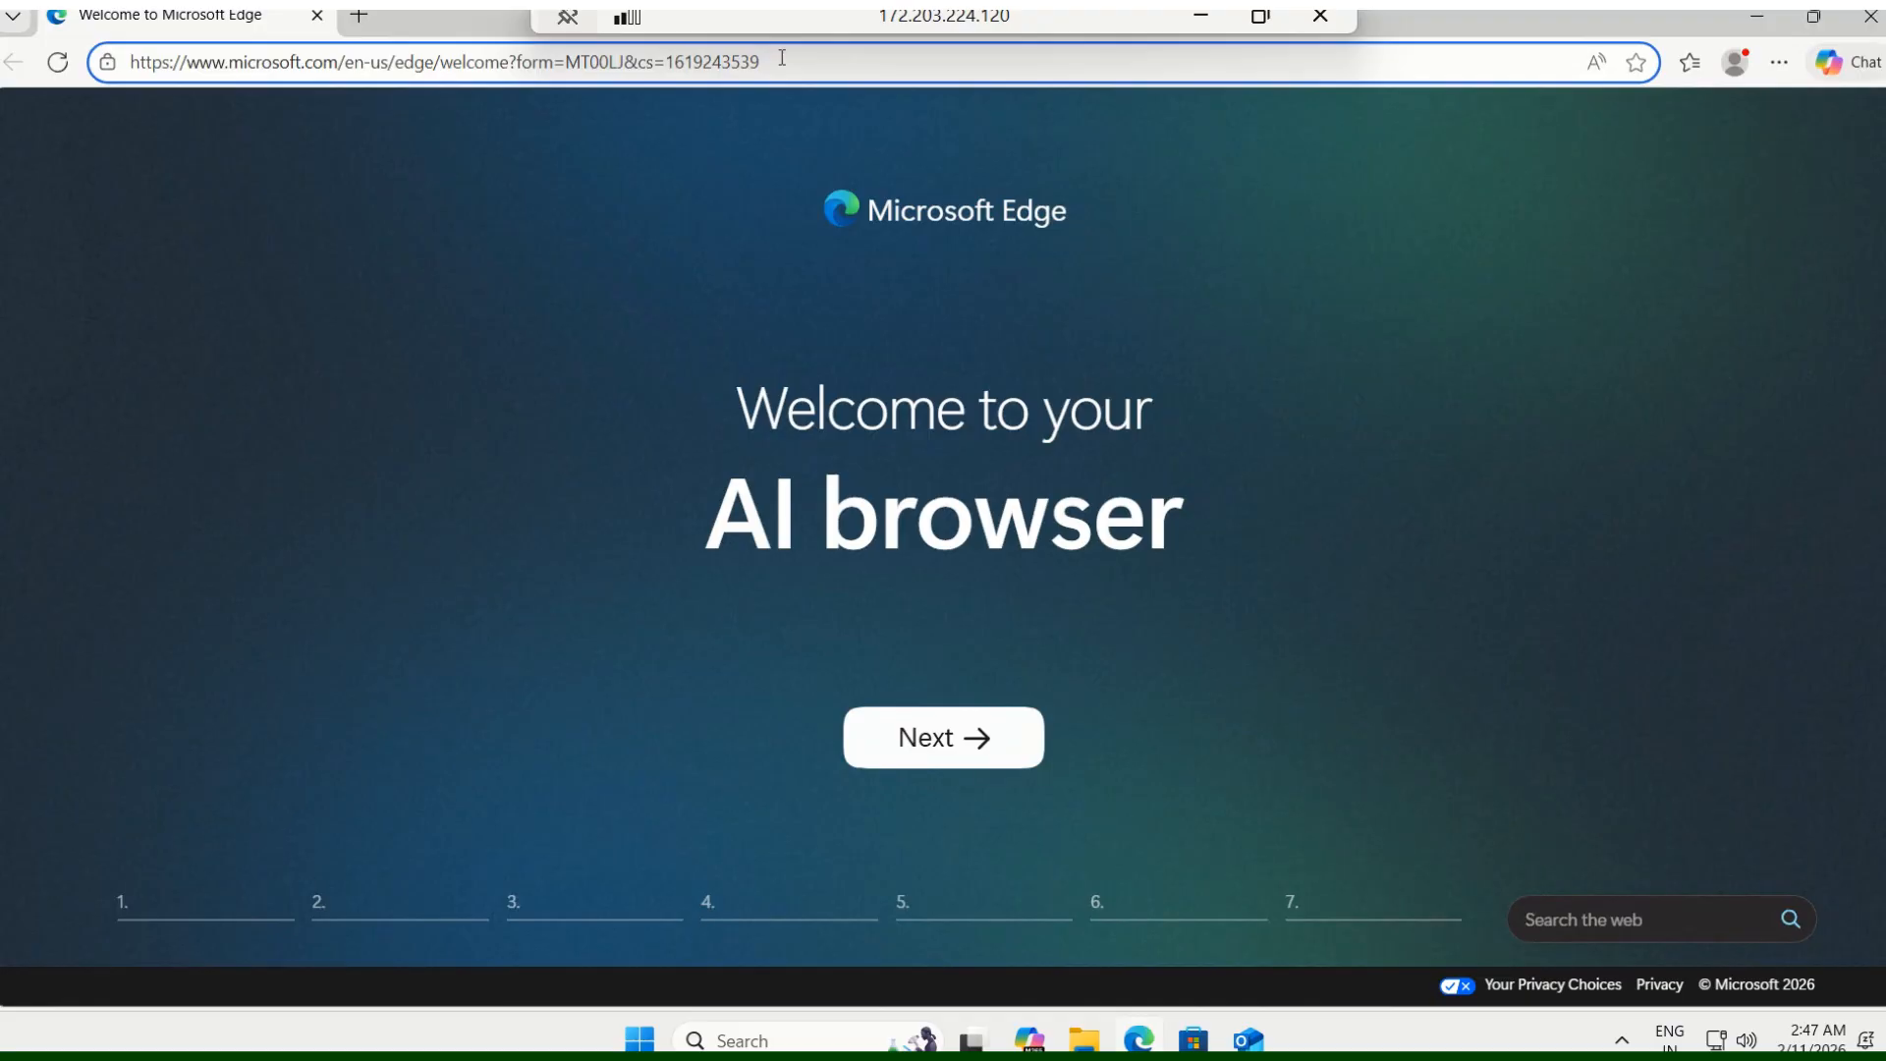
type("mys")
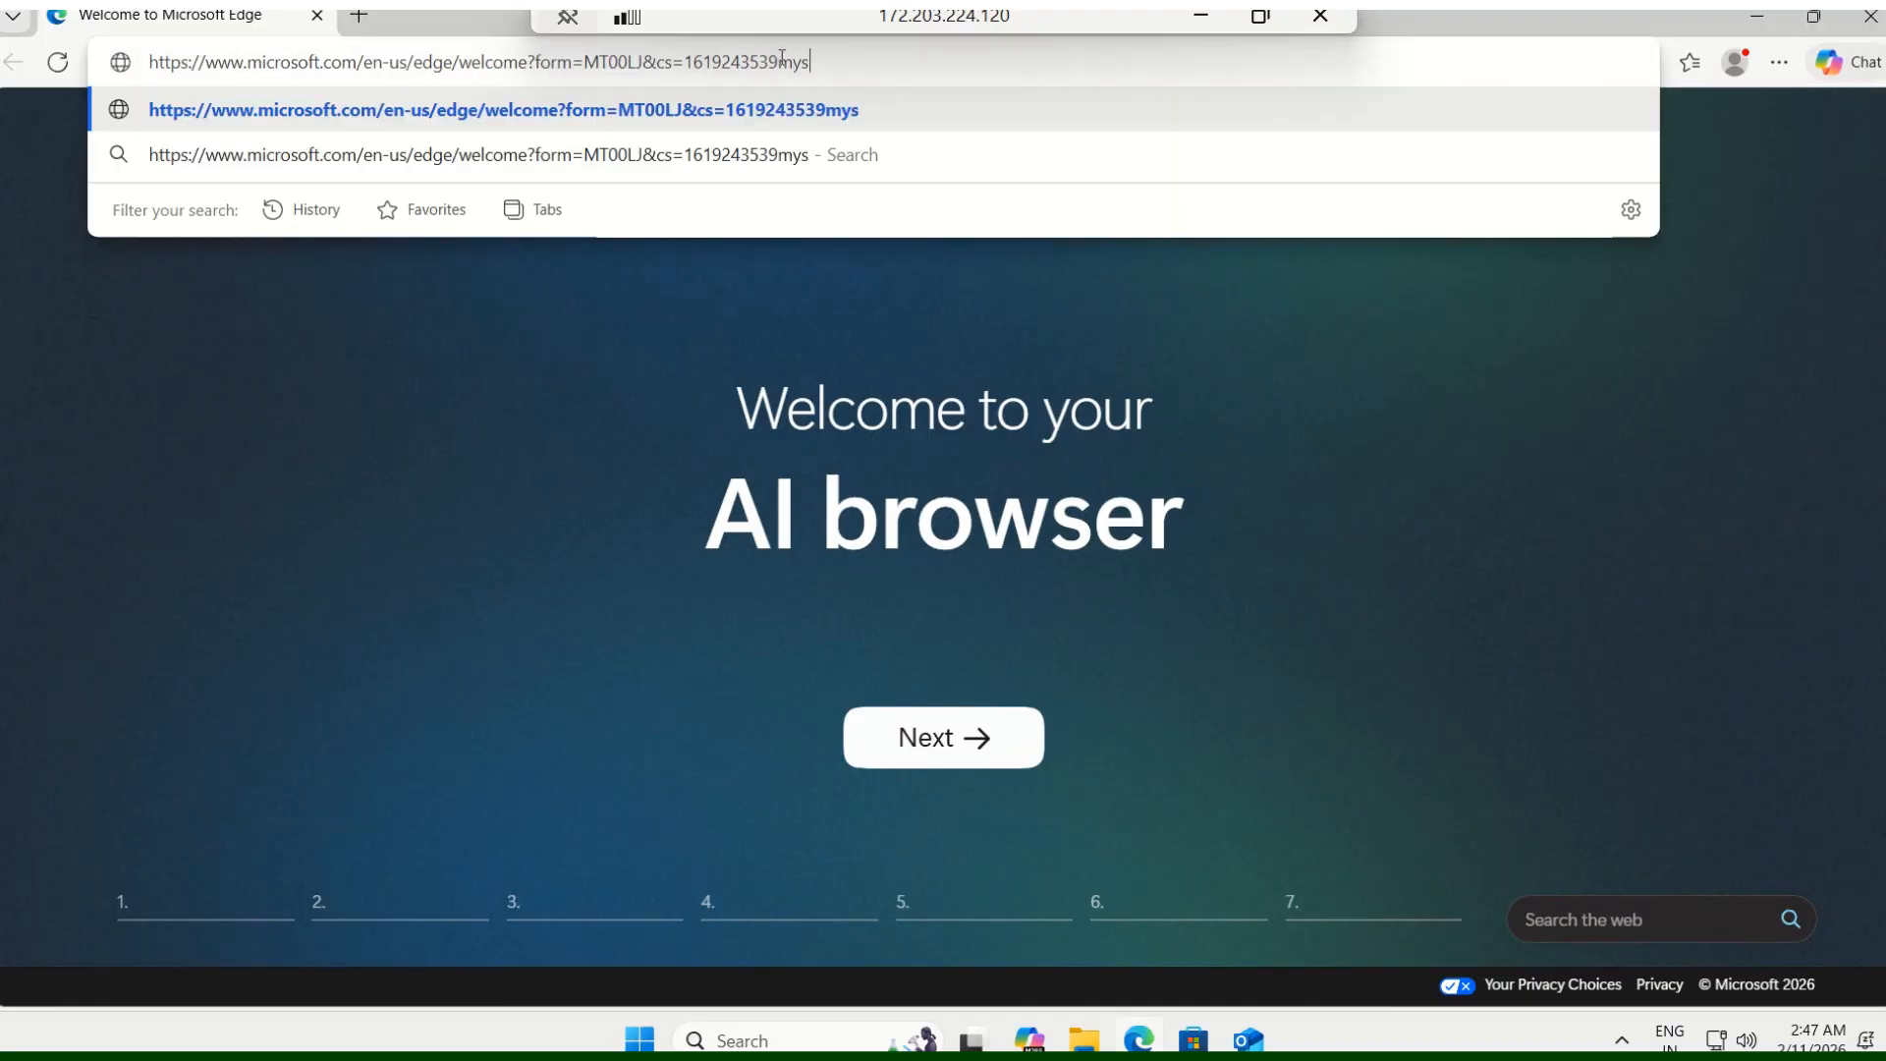
type("ql")
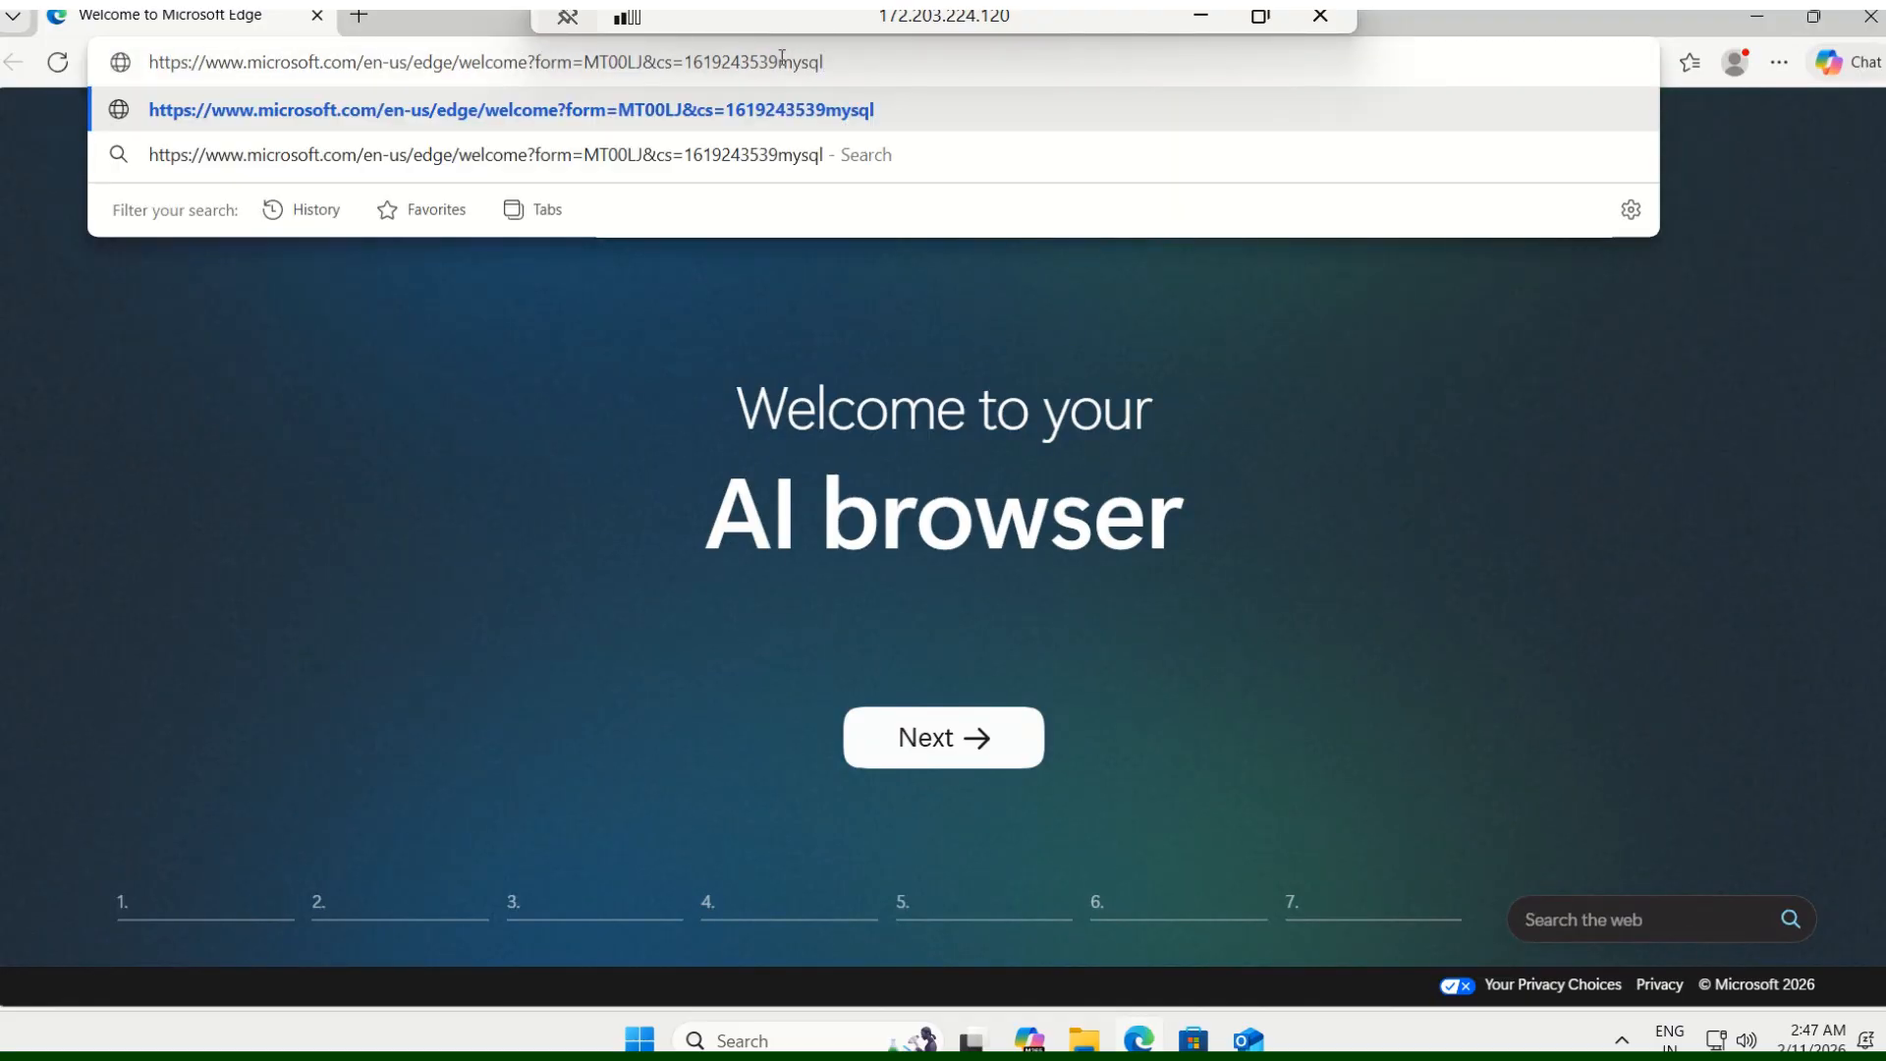
key("ctrl+a")
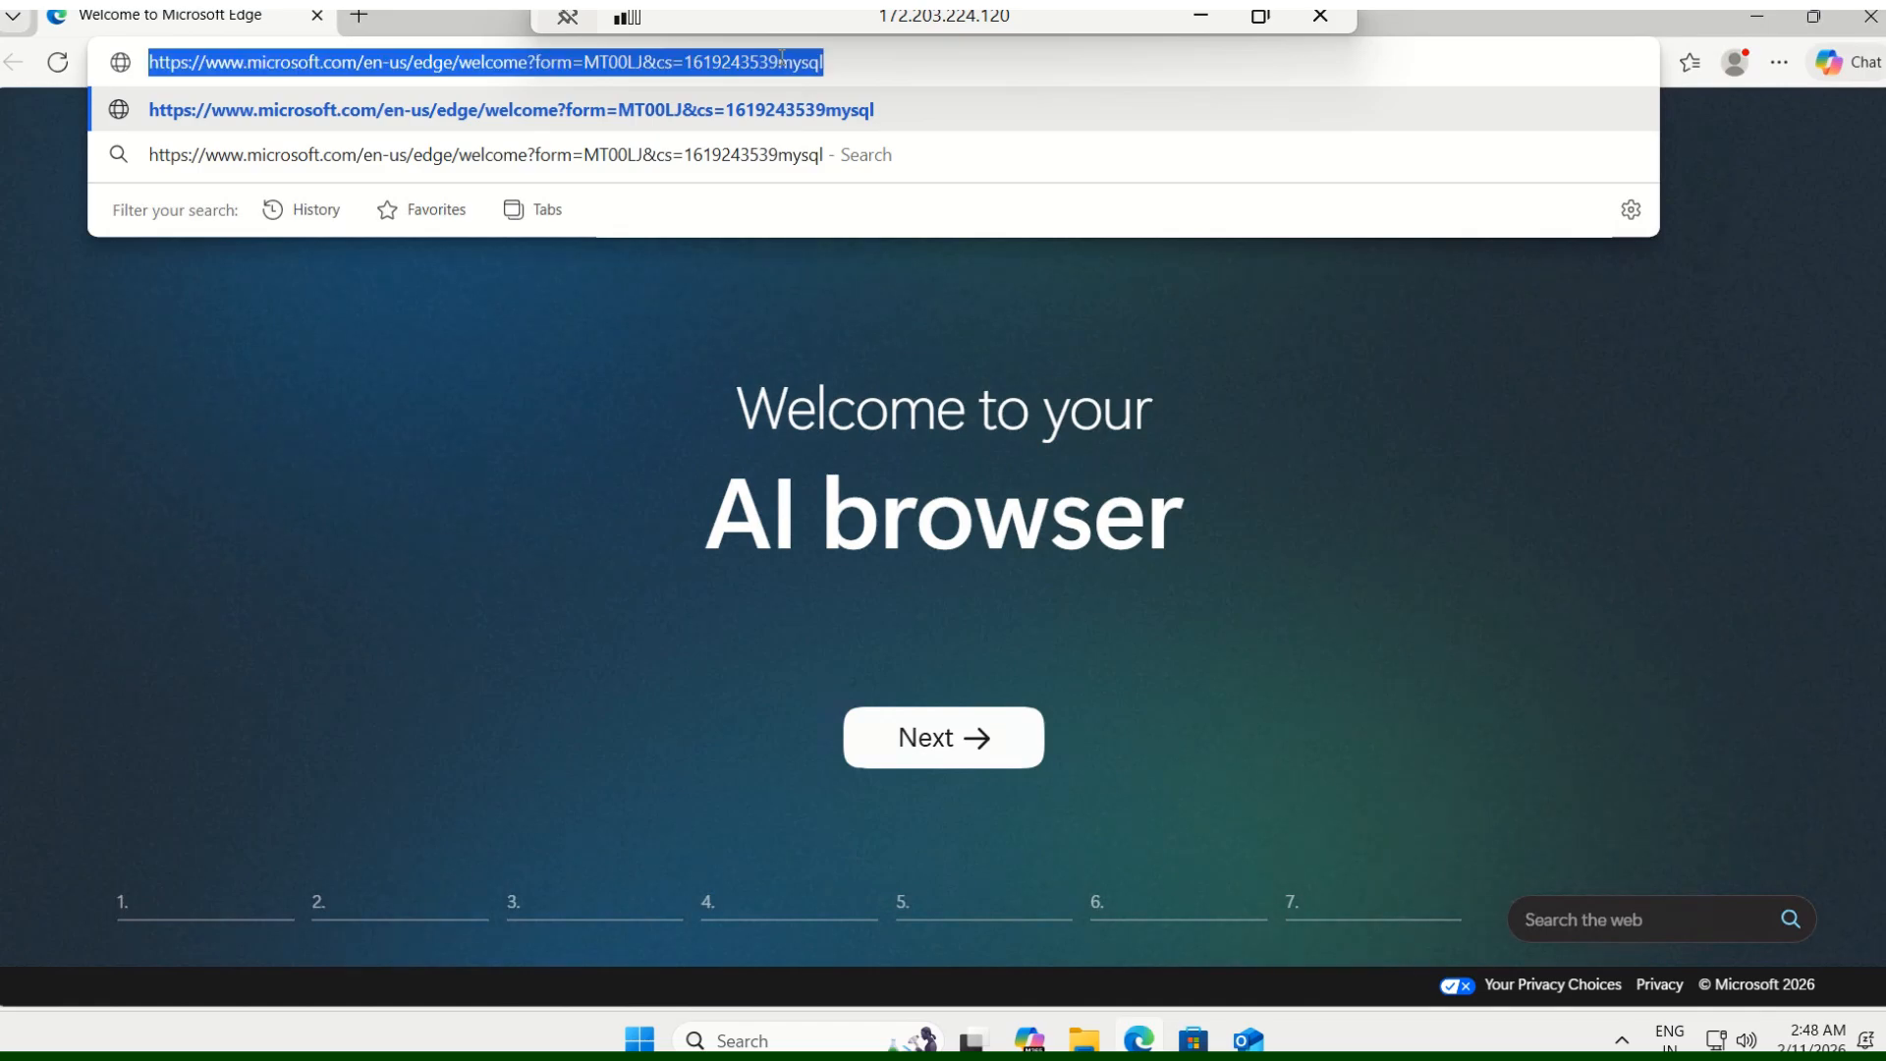
type("my")
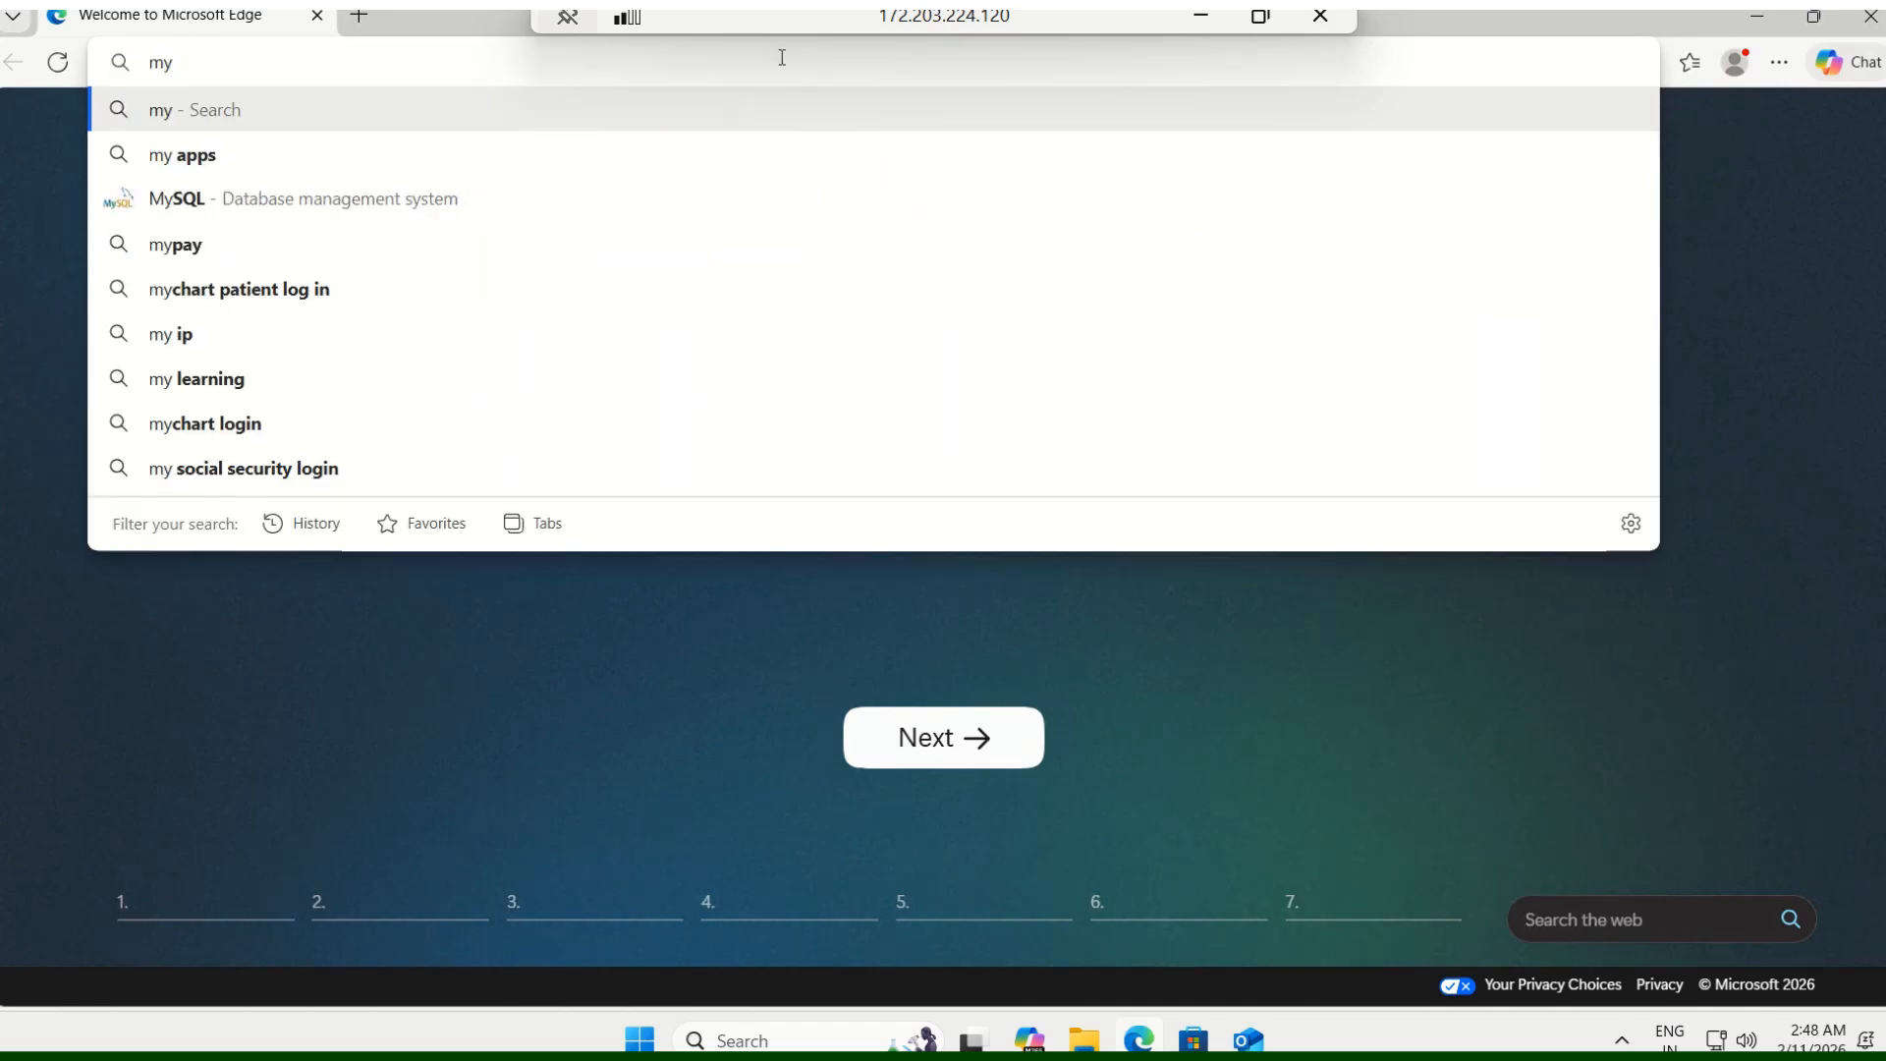
type("sql ")
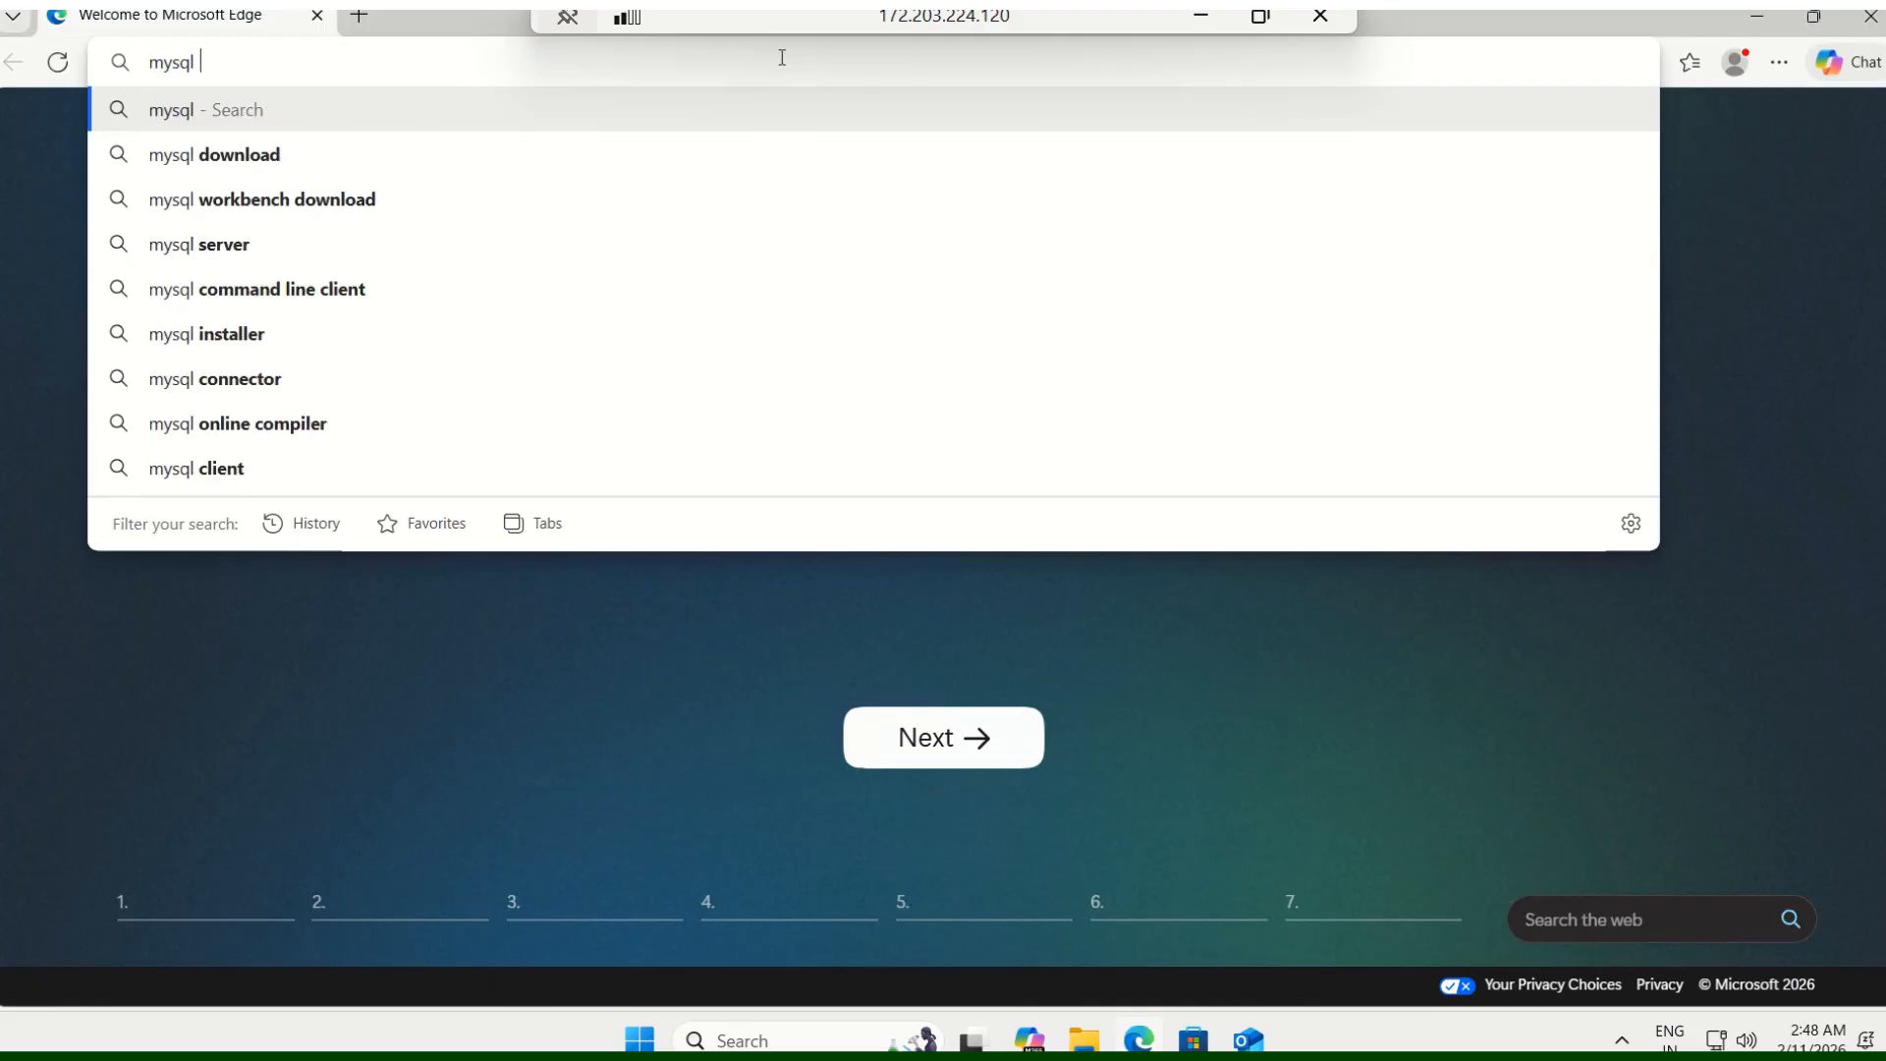
type("downlo")
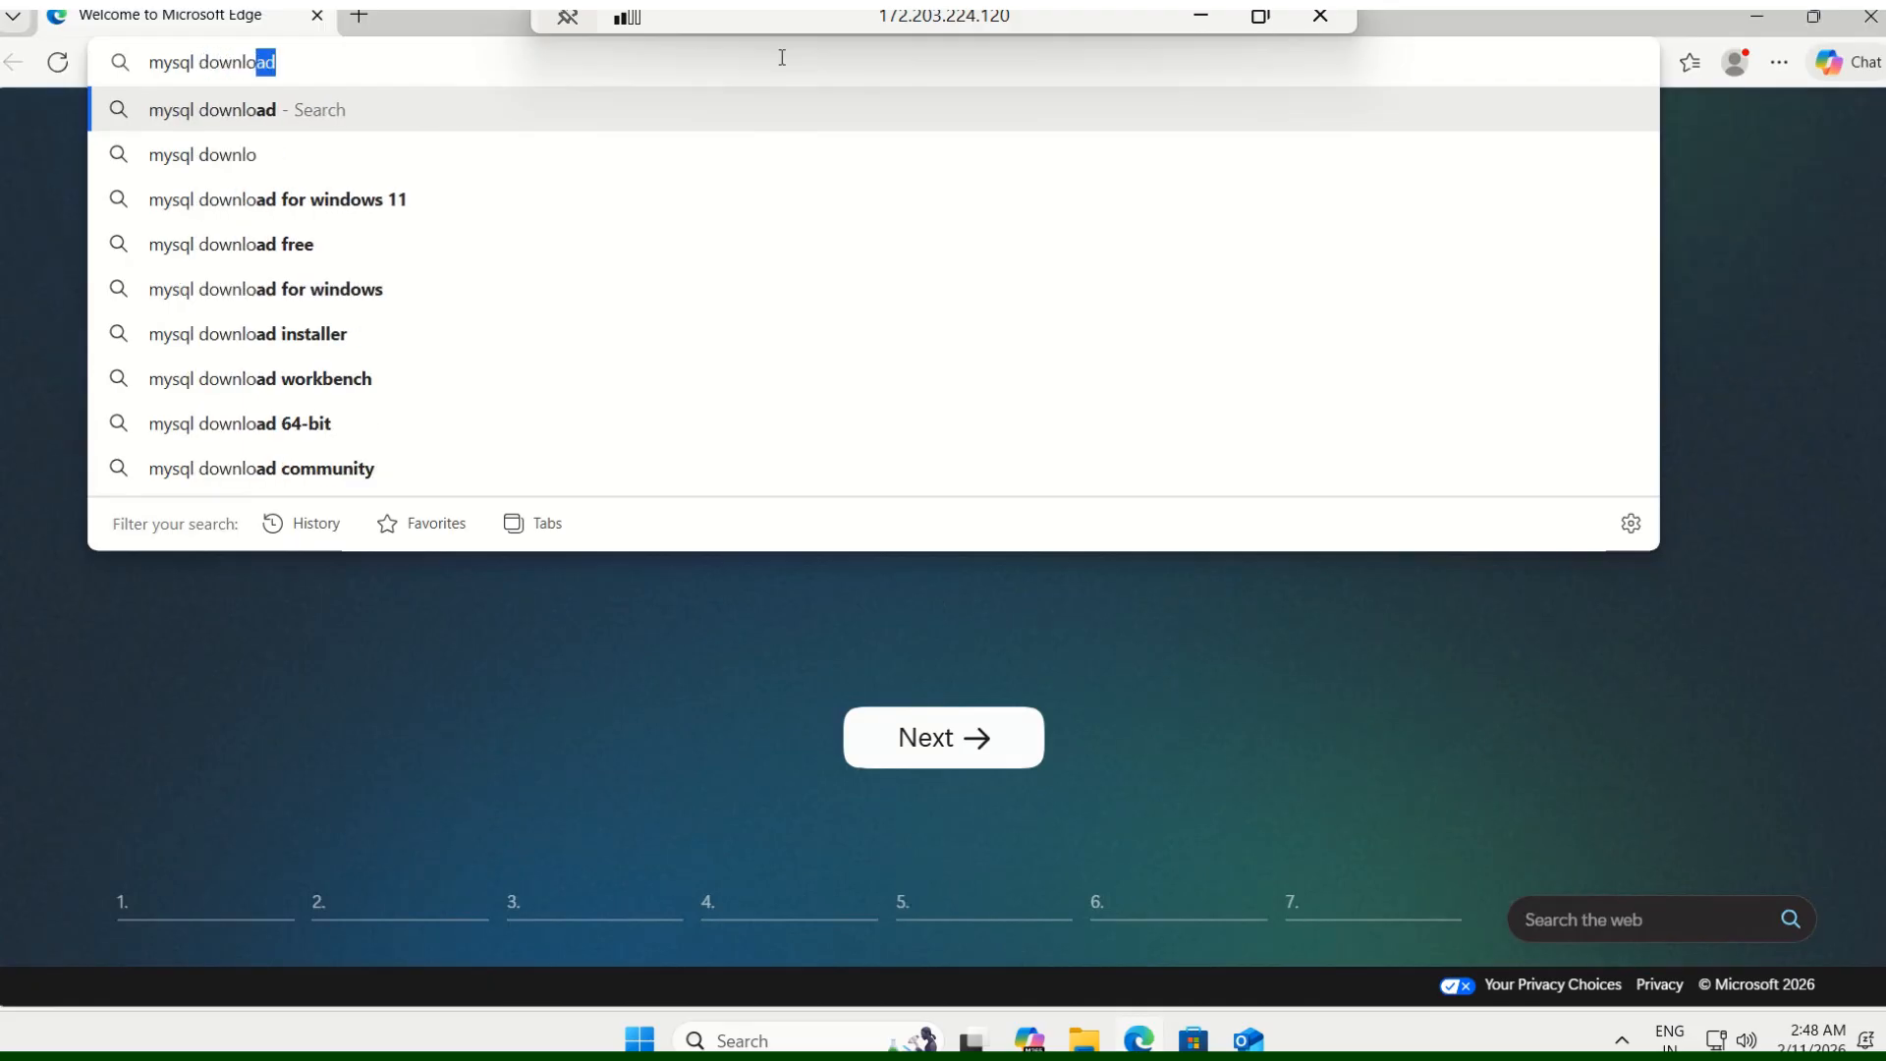
type("ad")
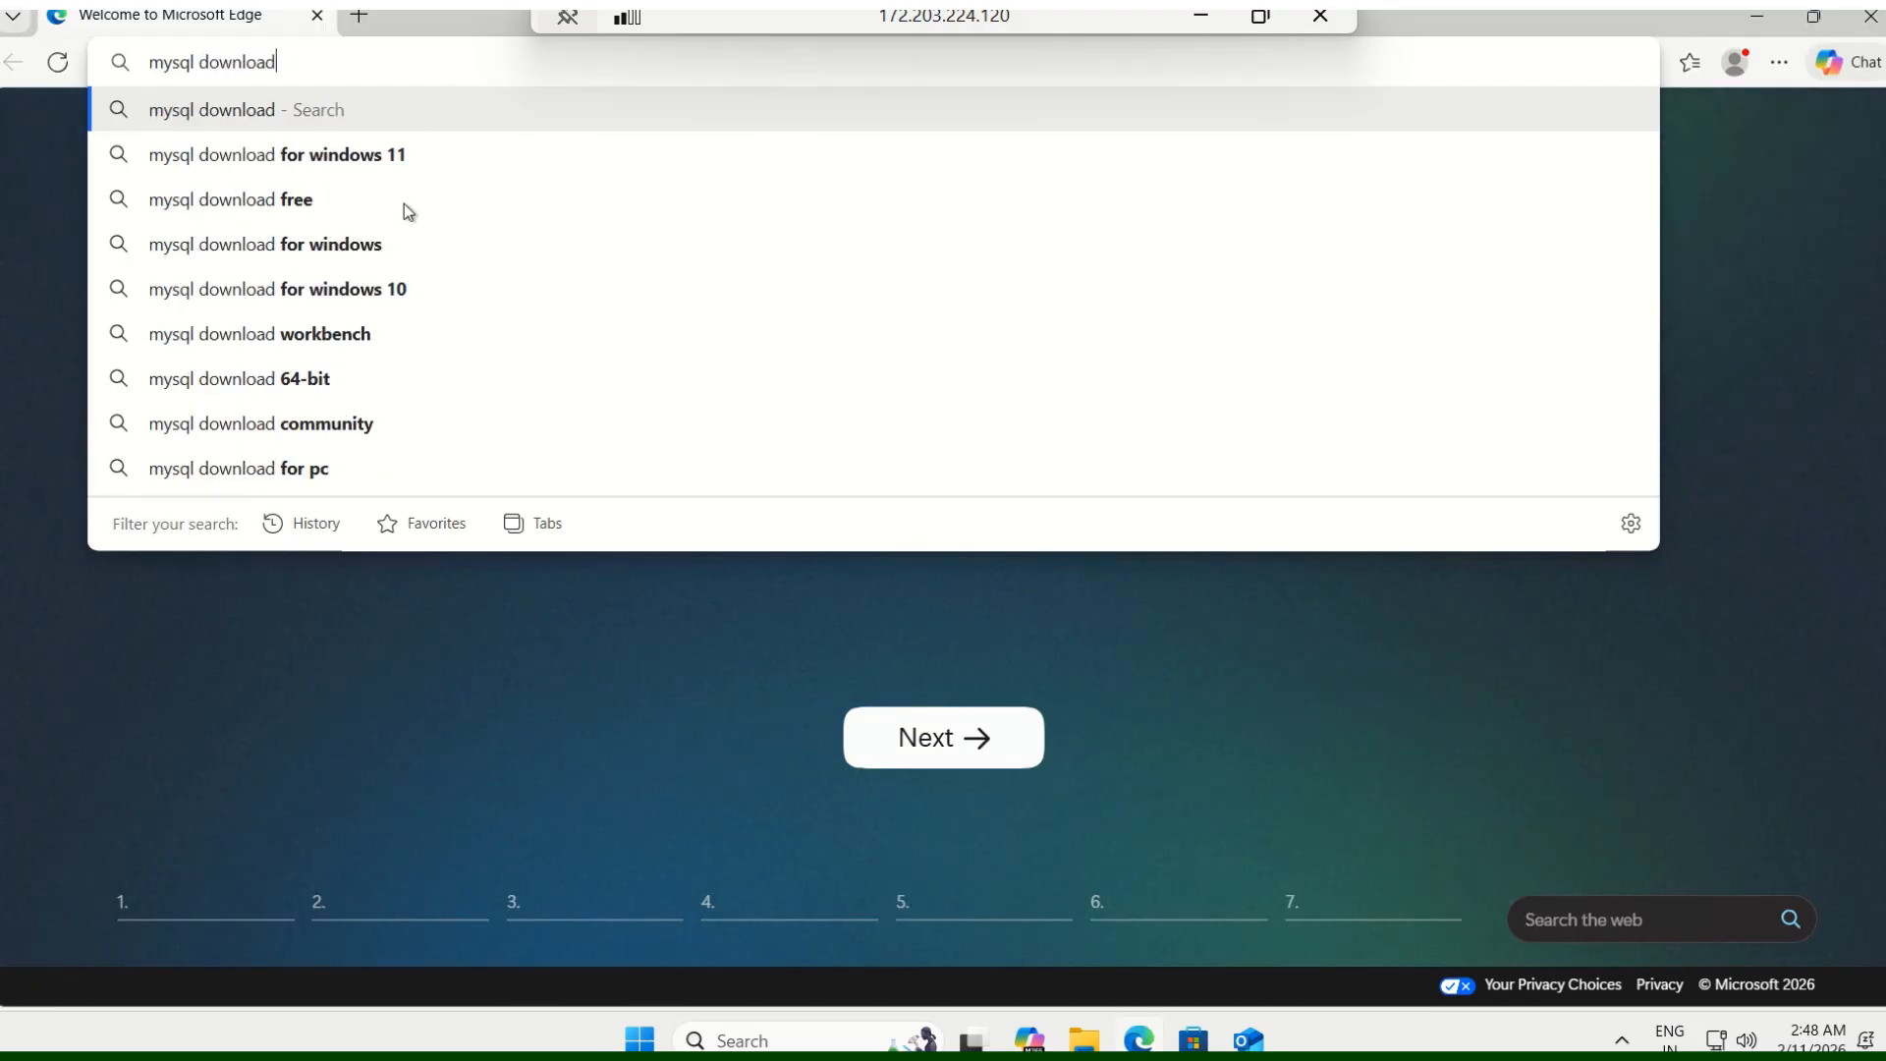
left_click(390, 154)
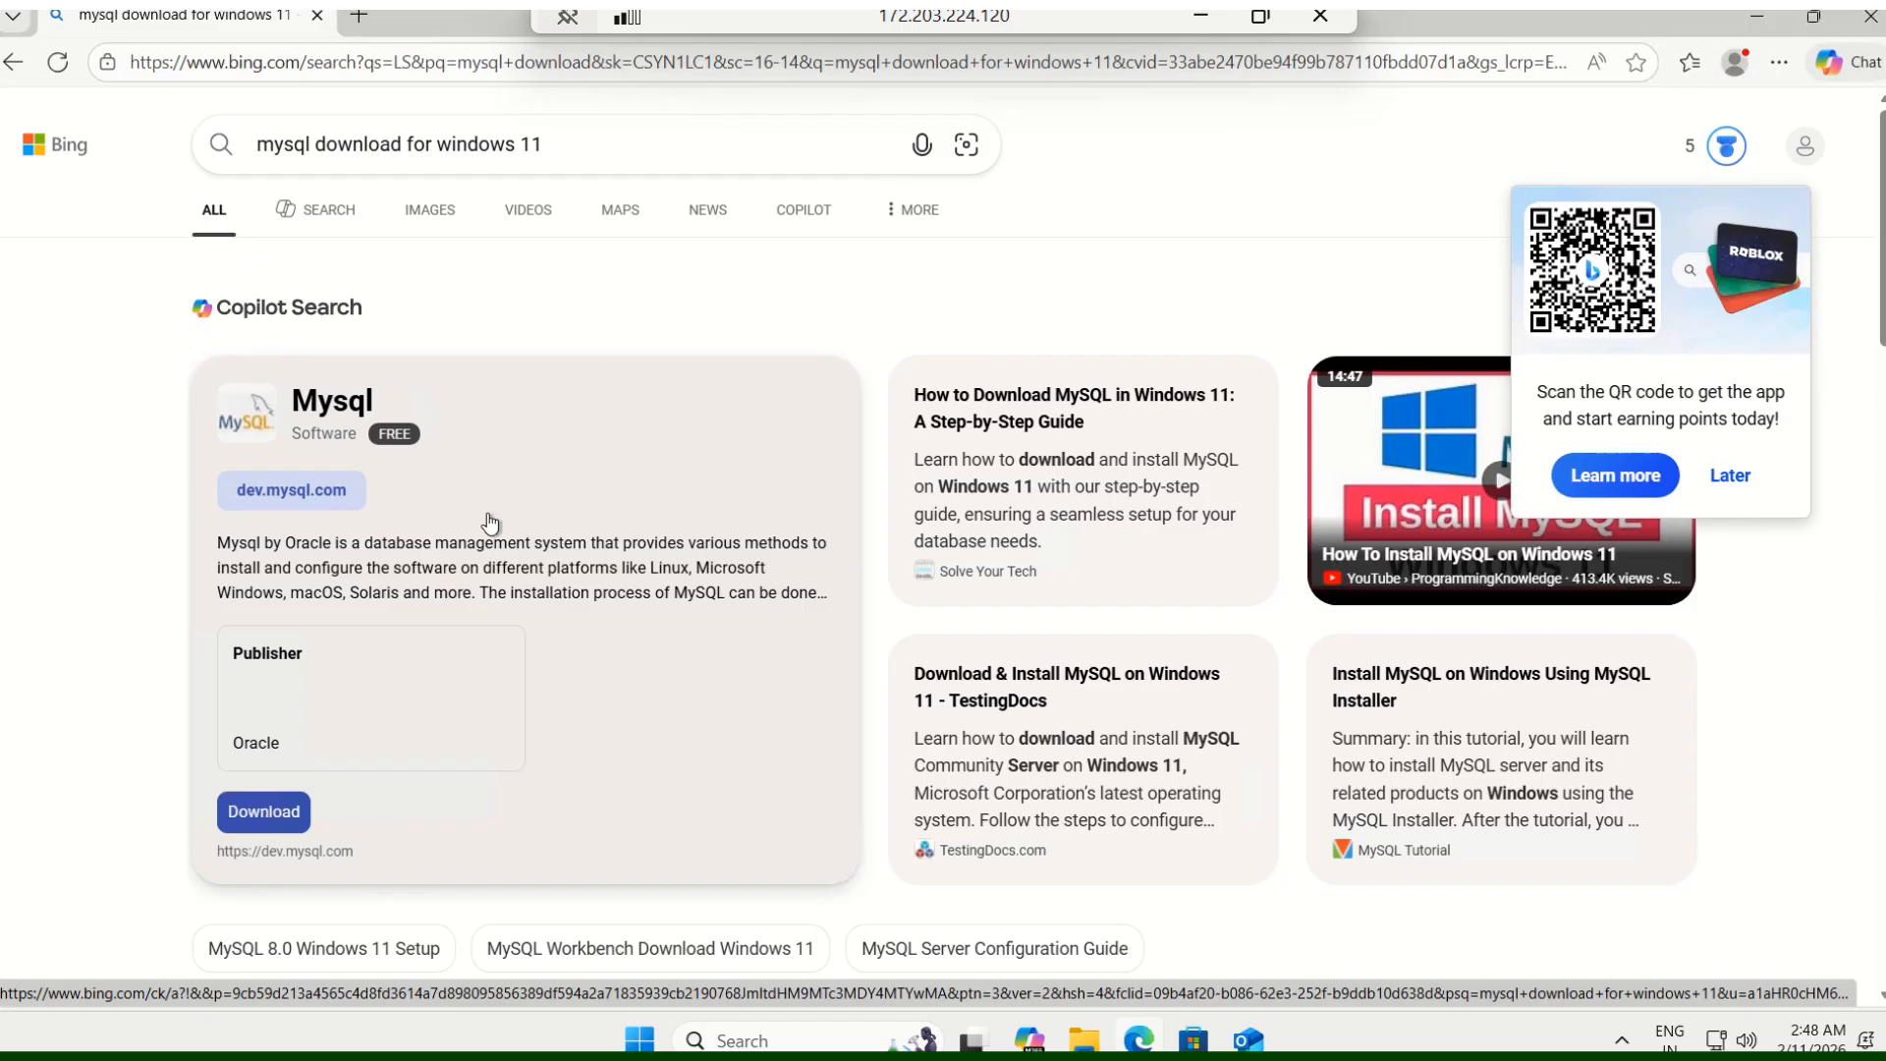
- Open the MySQL Installer page on dev.mysql.com and download the 556.0M Windows MSI installer 8.0.45 without logging in
scroll(721, 257, "down", 1)
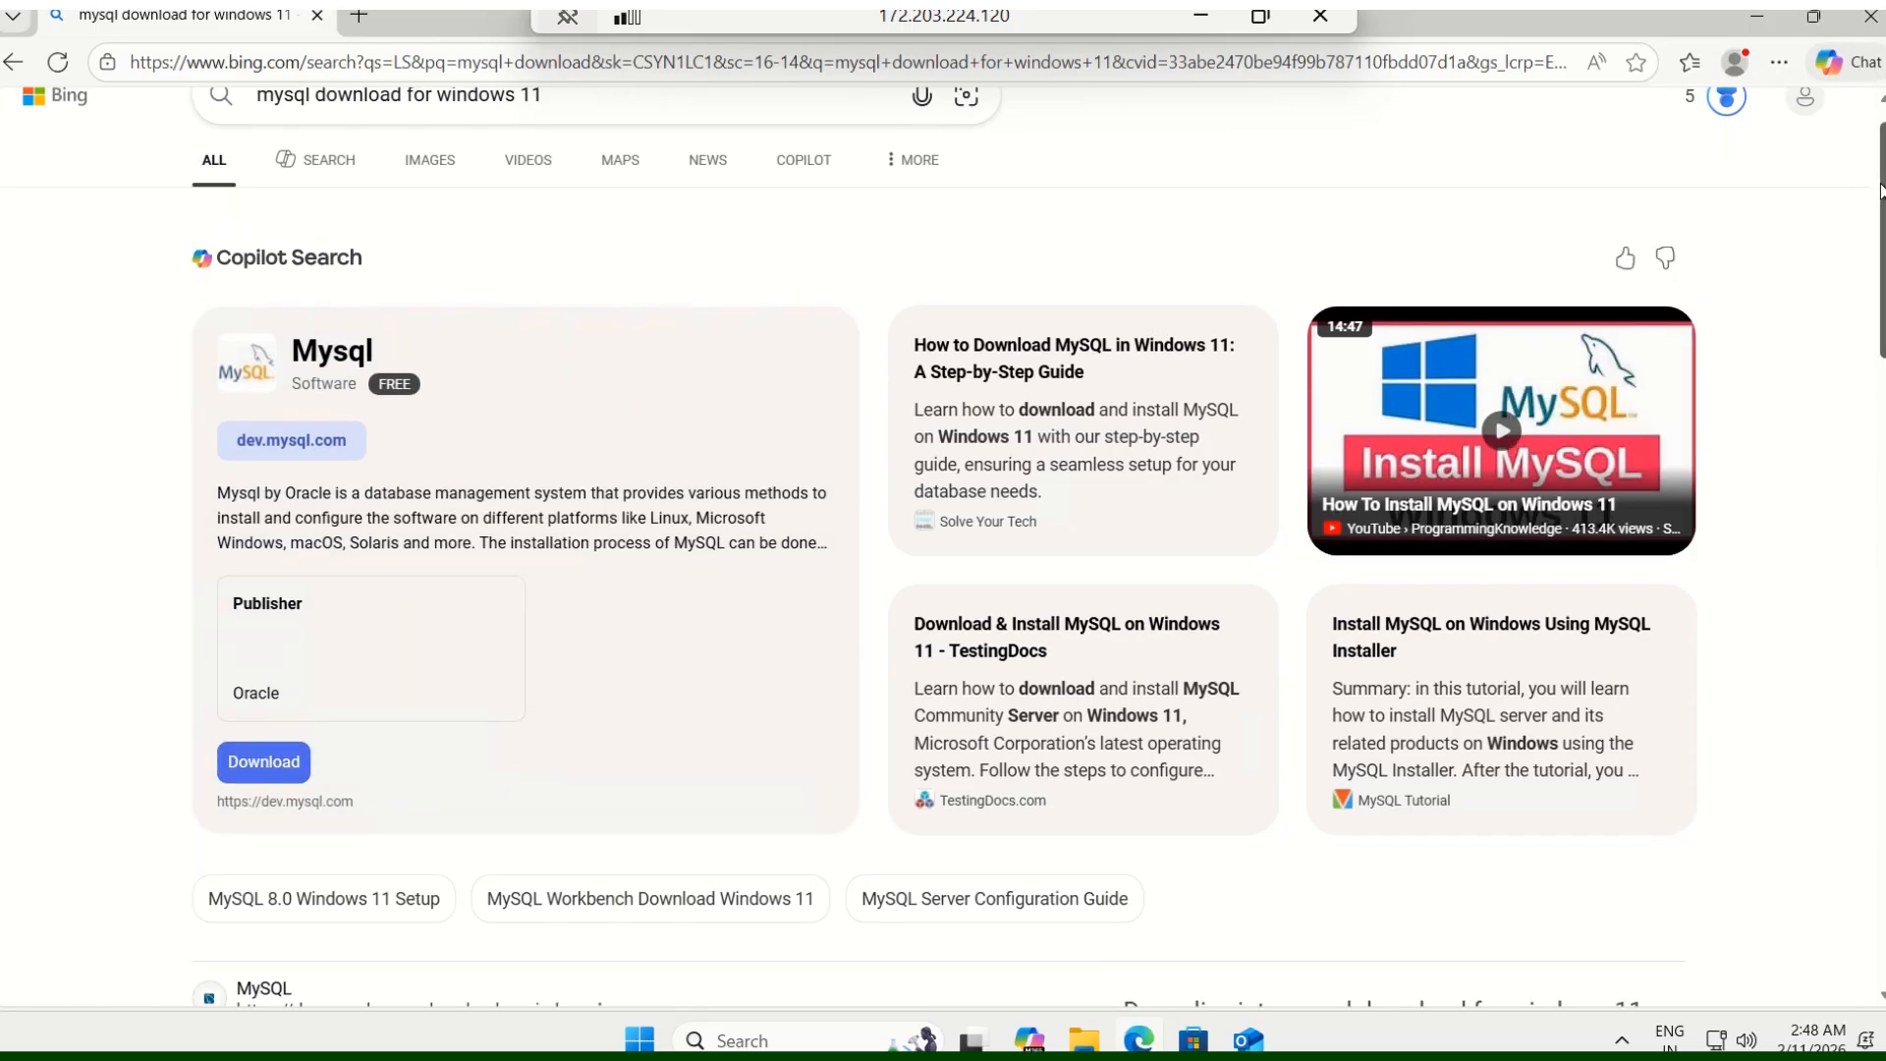
scroll(1880, 188, "down", 3)
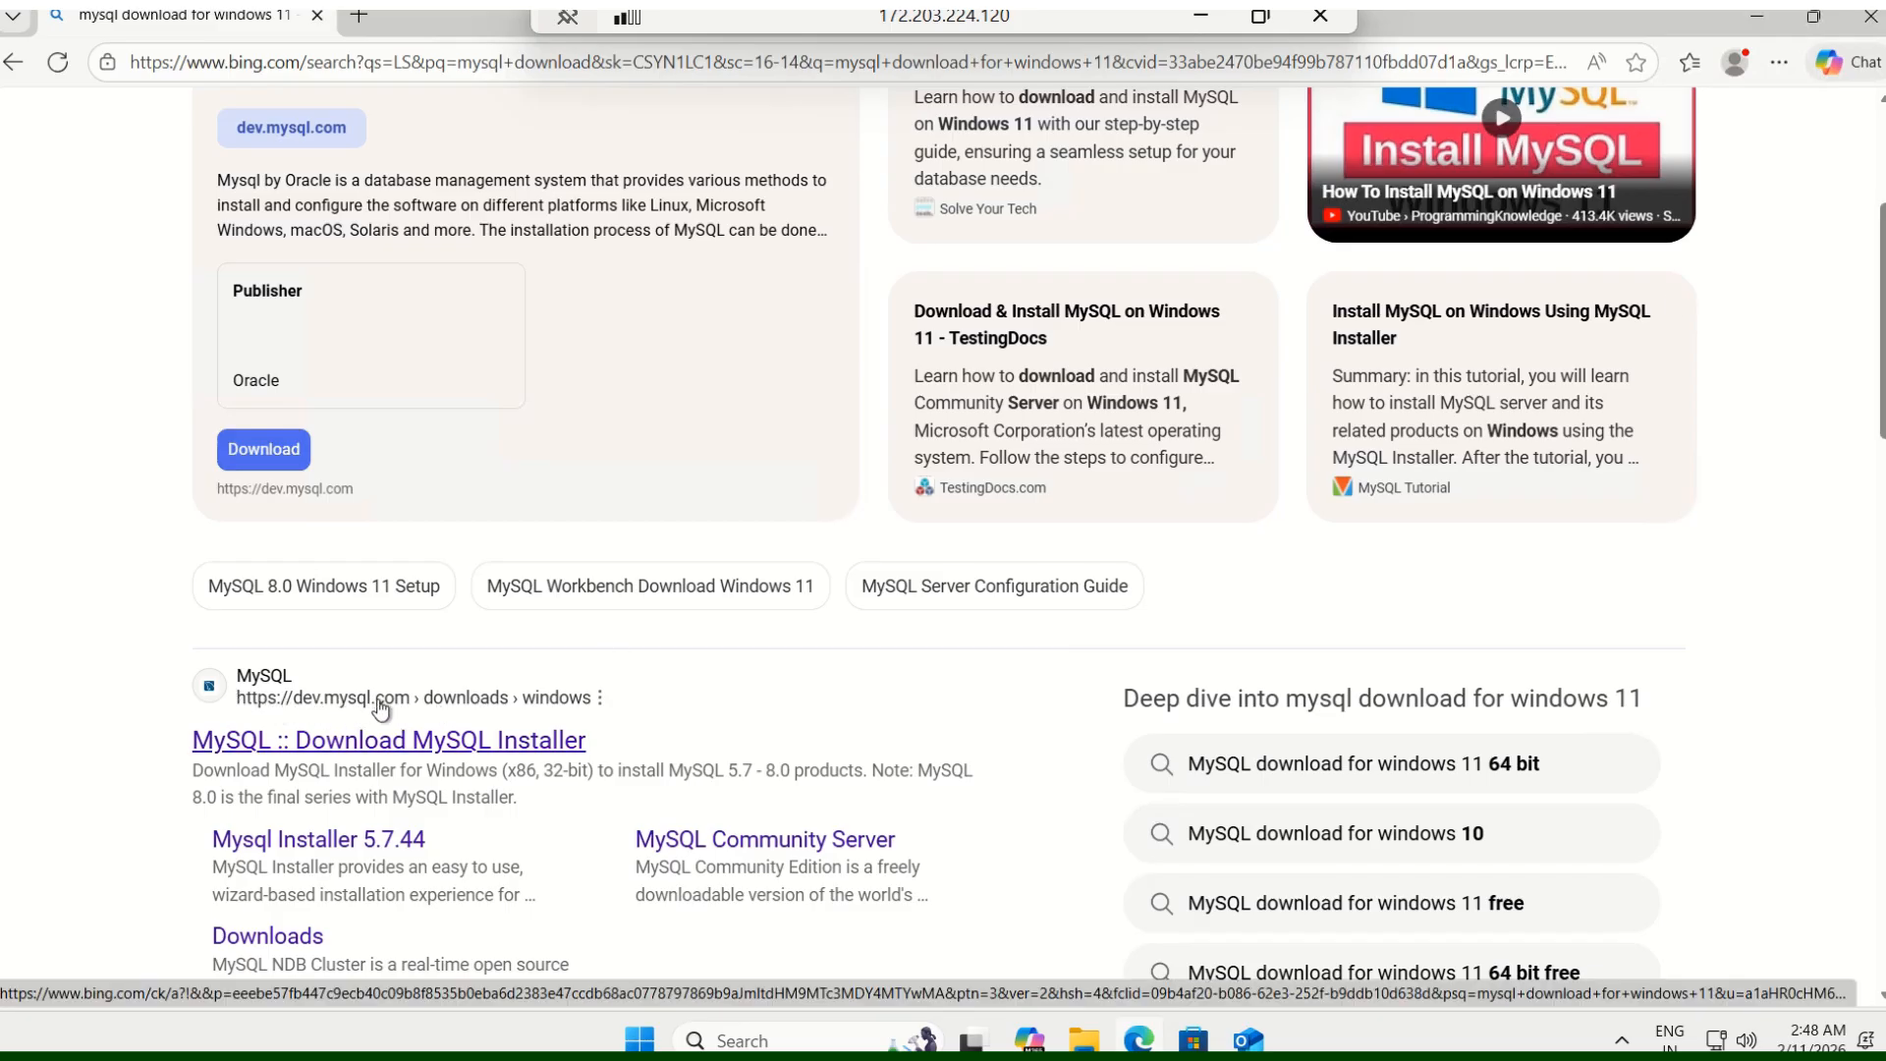
left_click(352, 748)
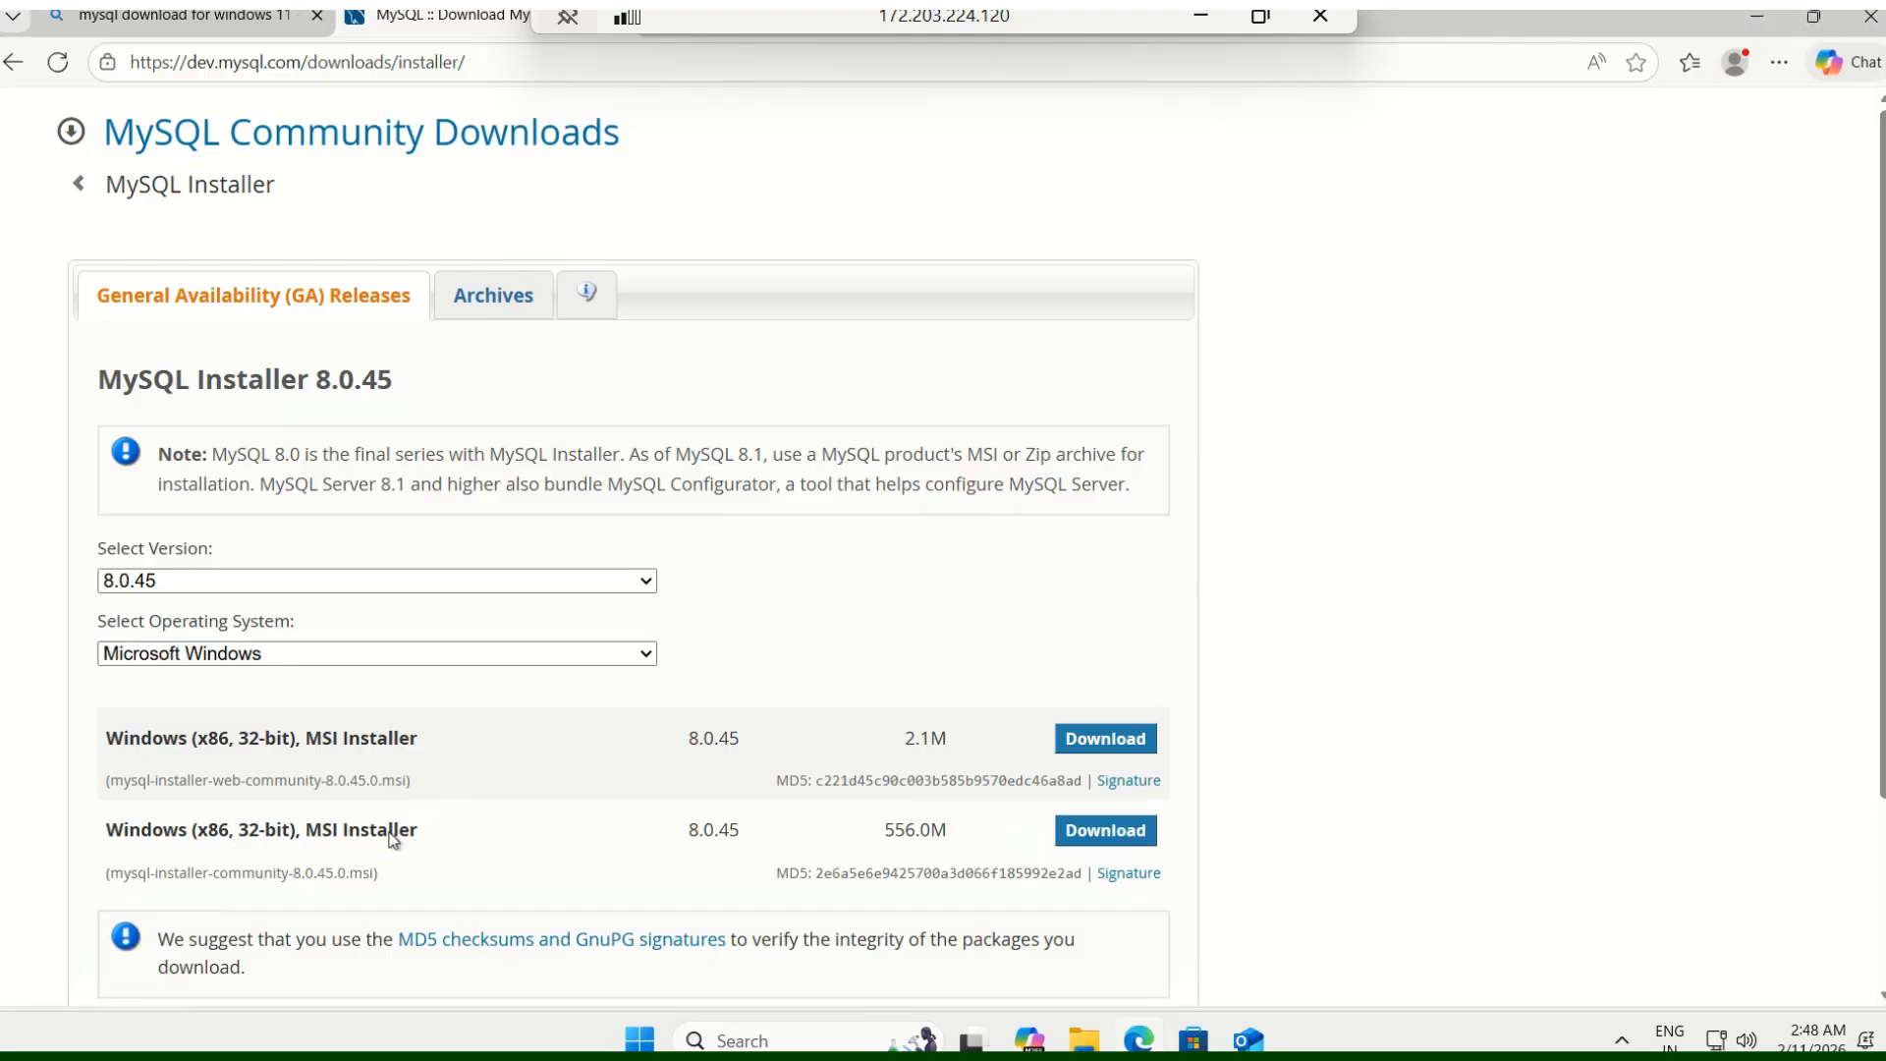
left_click(1096, 834)
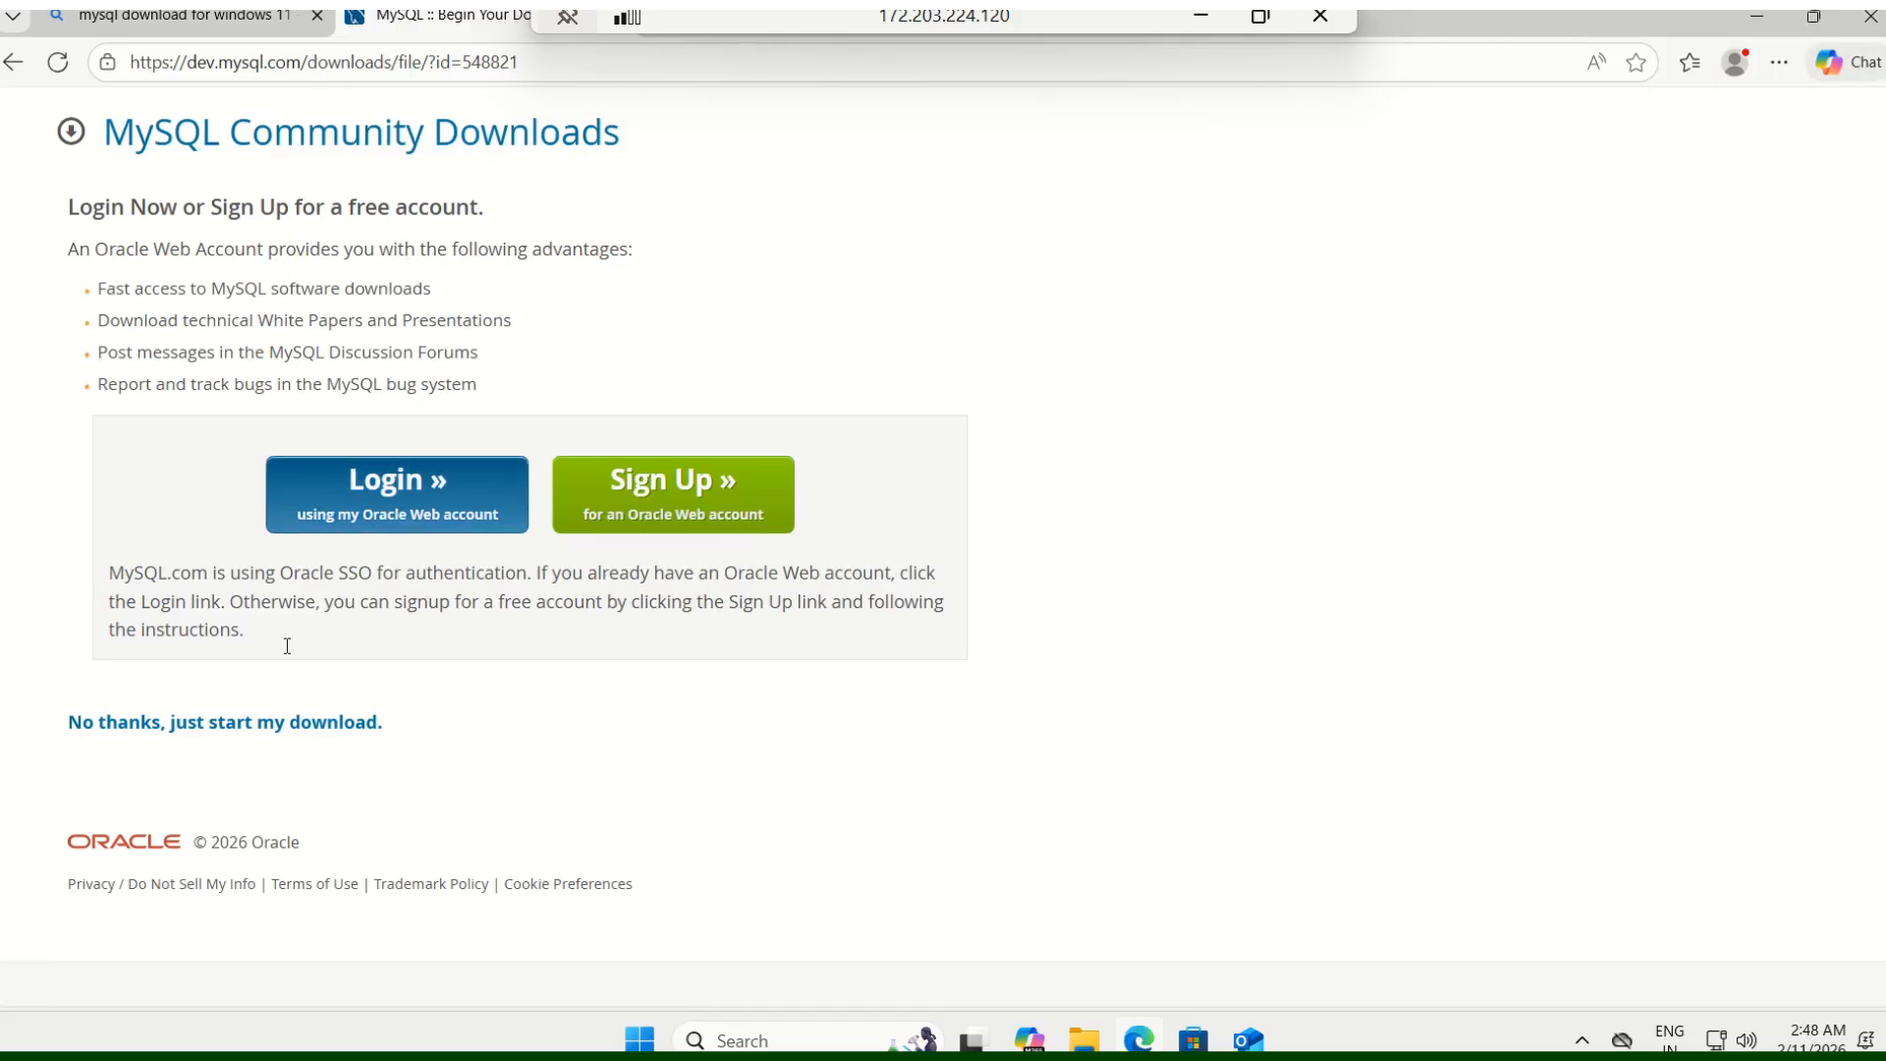
left_click(209, 725)
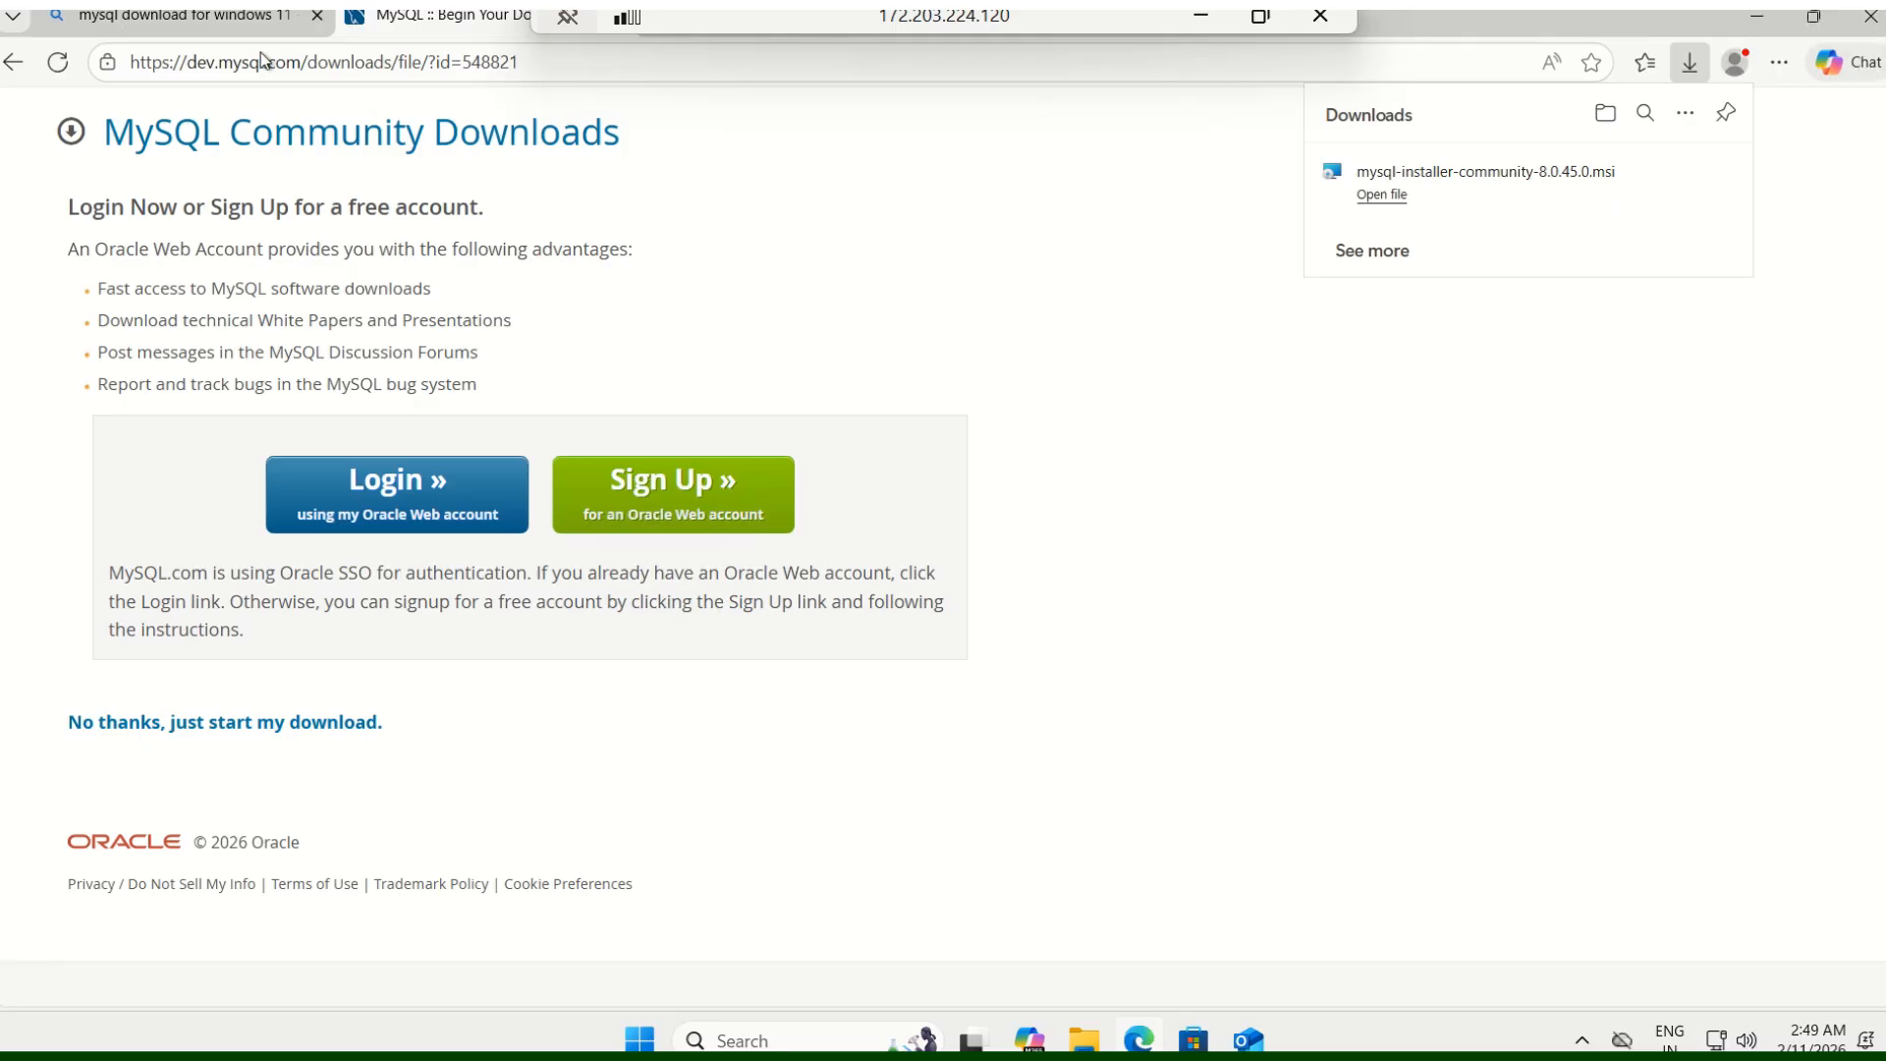
- Launch the downloaded mysql-installer-community-8.0.45.0.msi and choose the Full setup type
left_click(1381, 197)
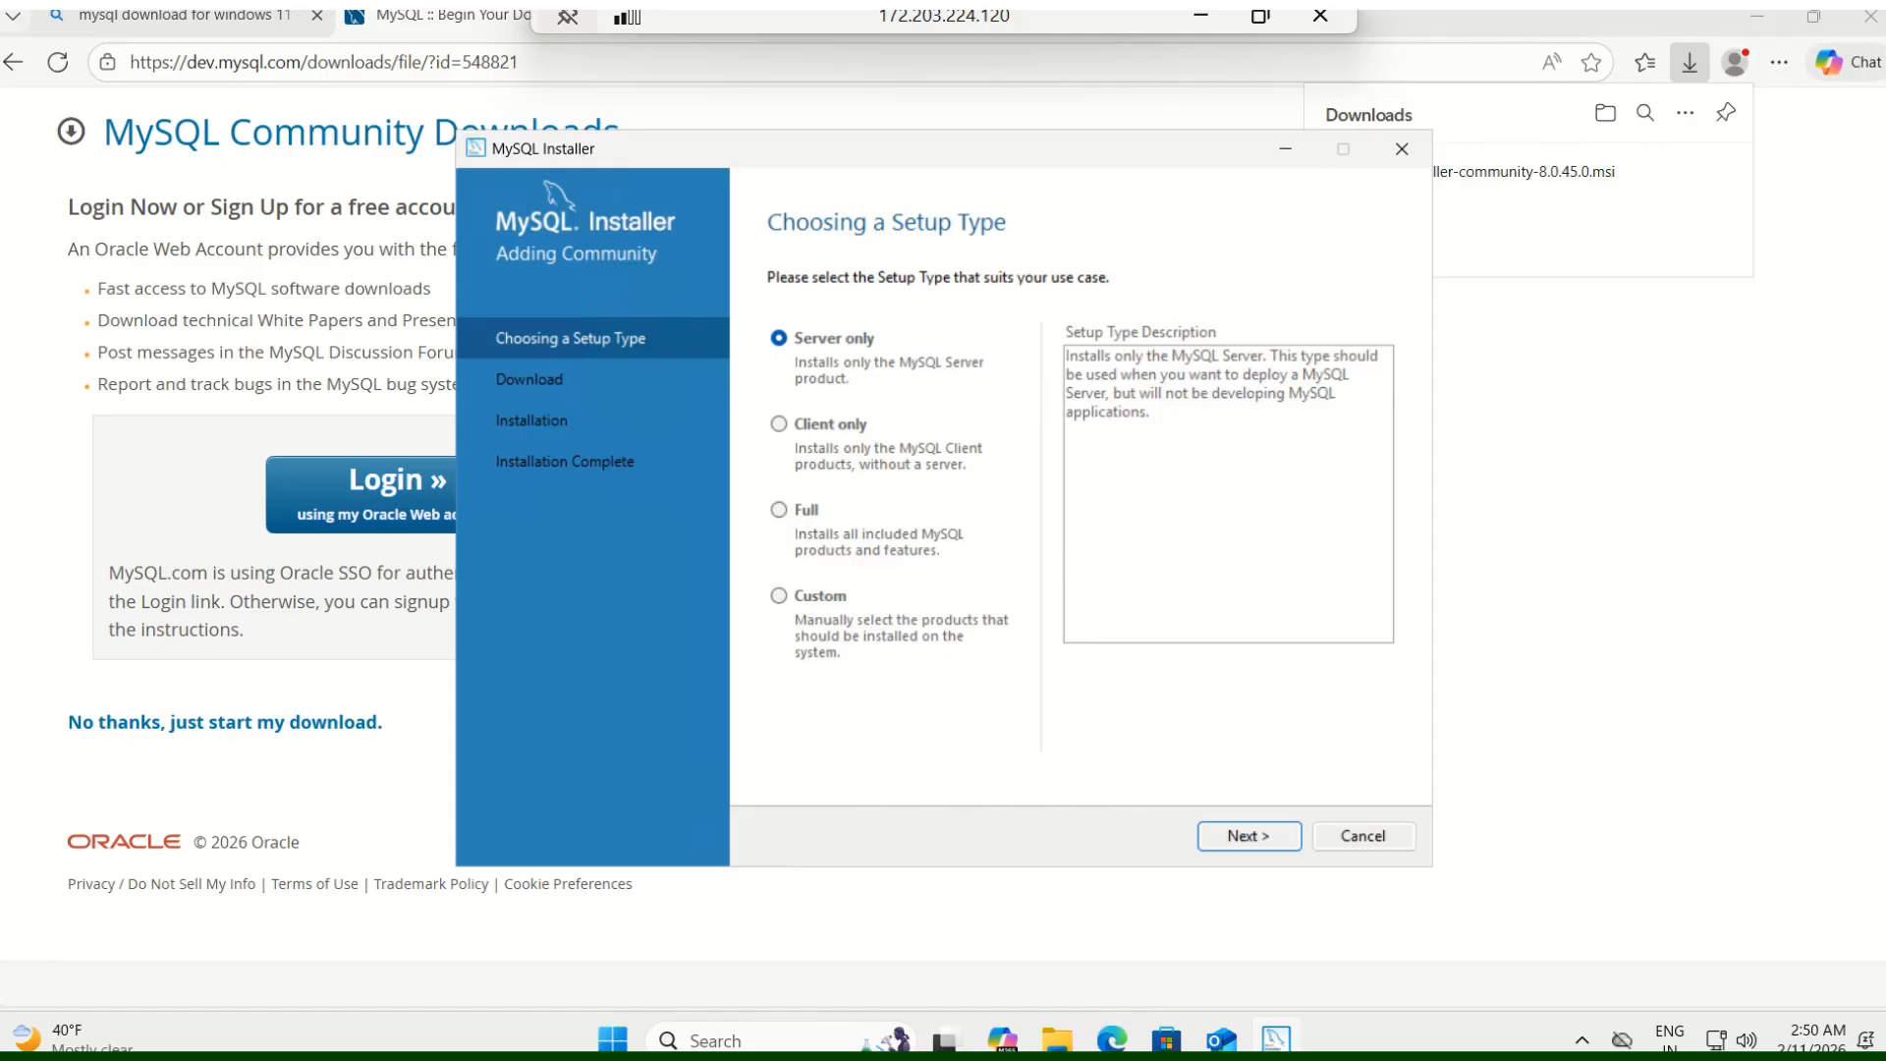
left_click(778, 513)
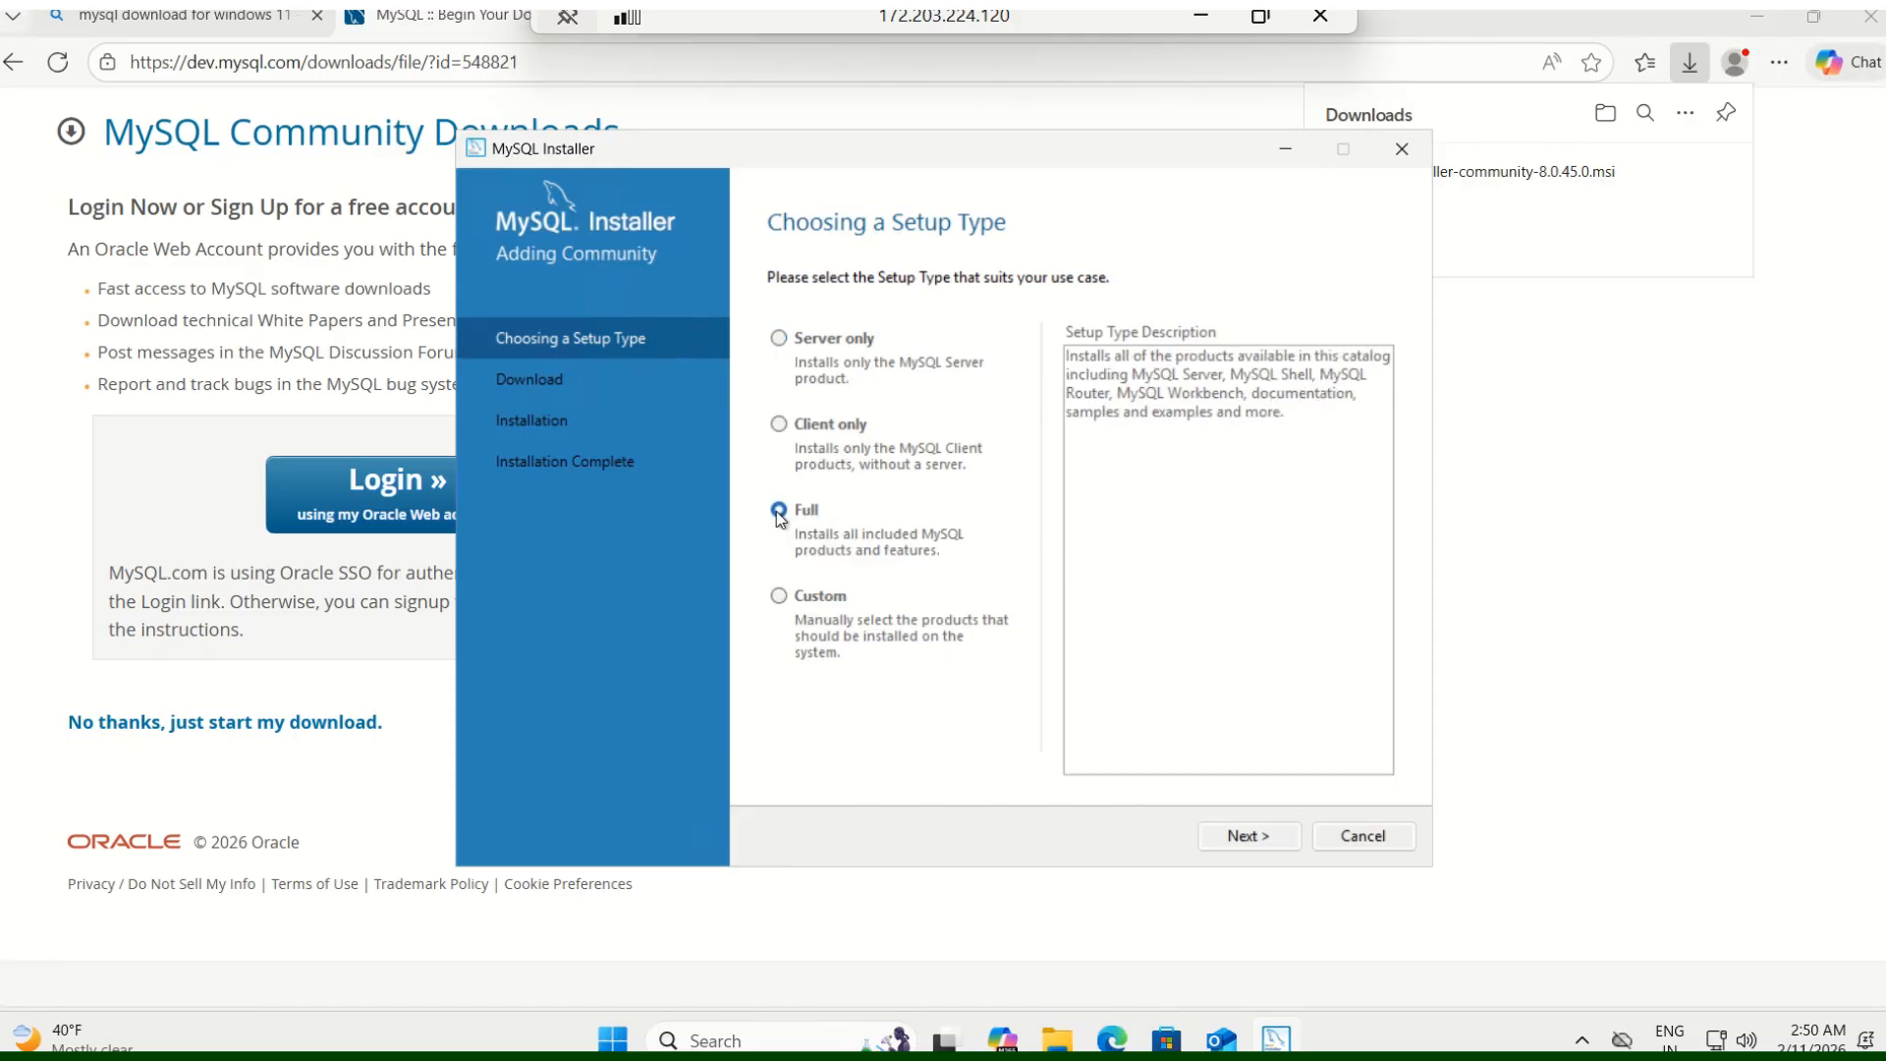
left_click(1242, 843)
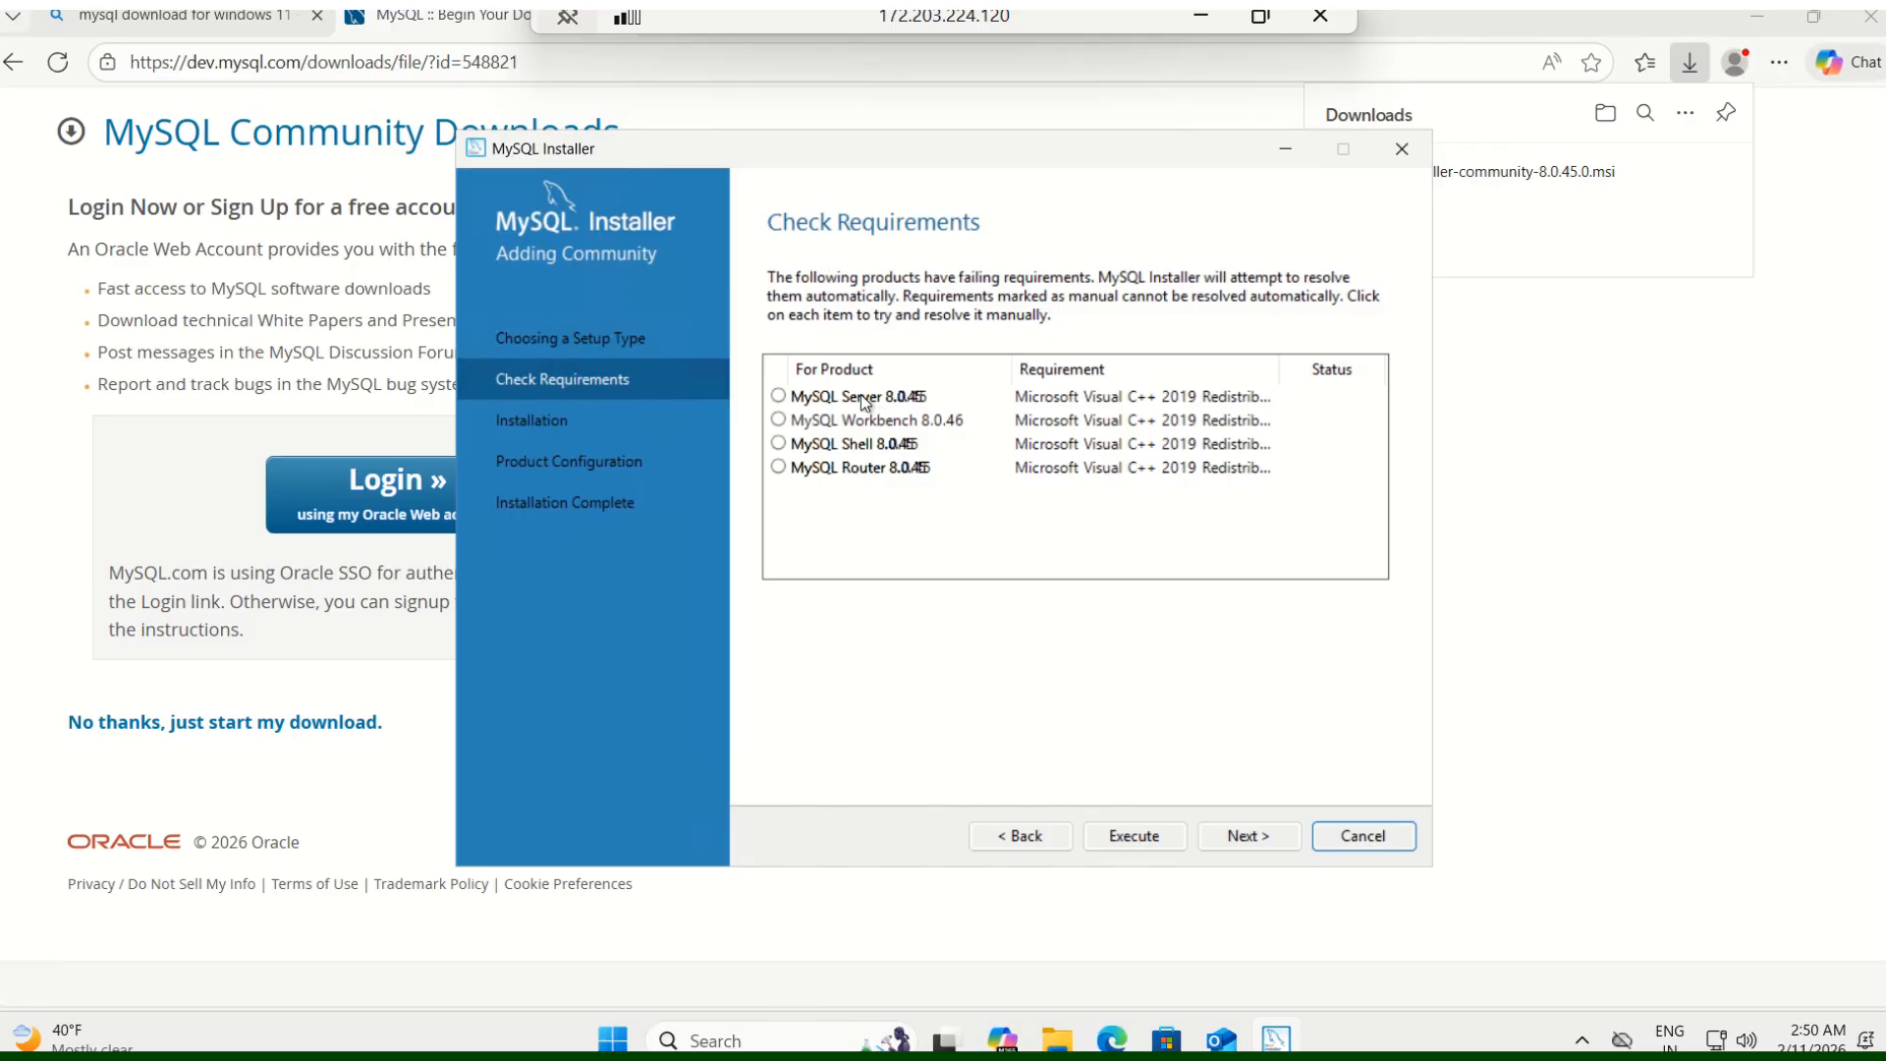
- Resolve the failing requirements by accepting the license terms and installing the Microsoft Visual C++ 2015-2019 Redistributable (x64)
left_click(782, 398)
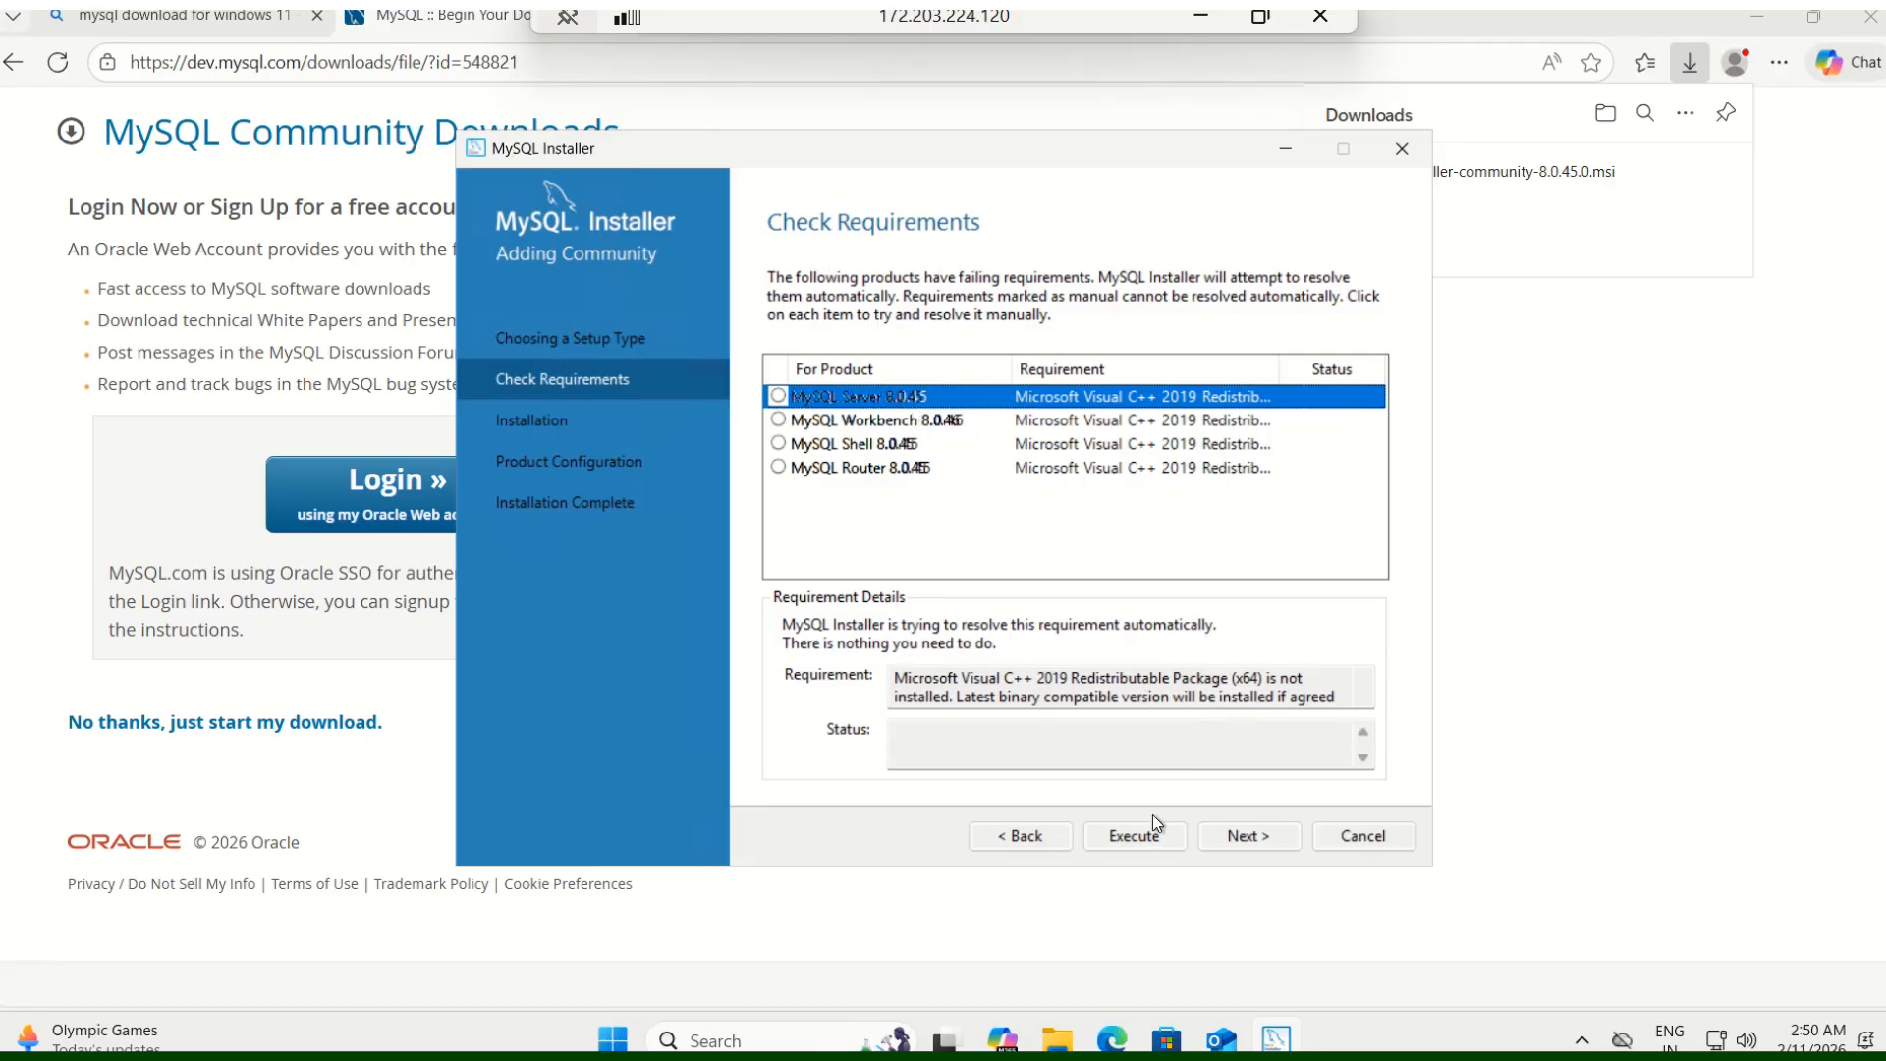
left_click(1140, 841)
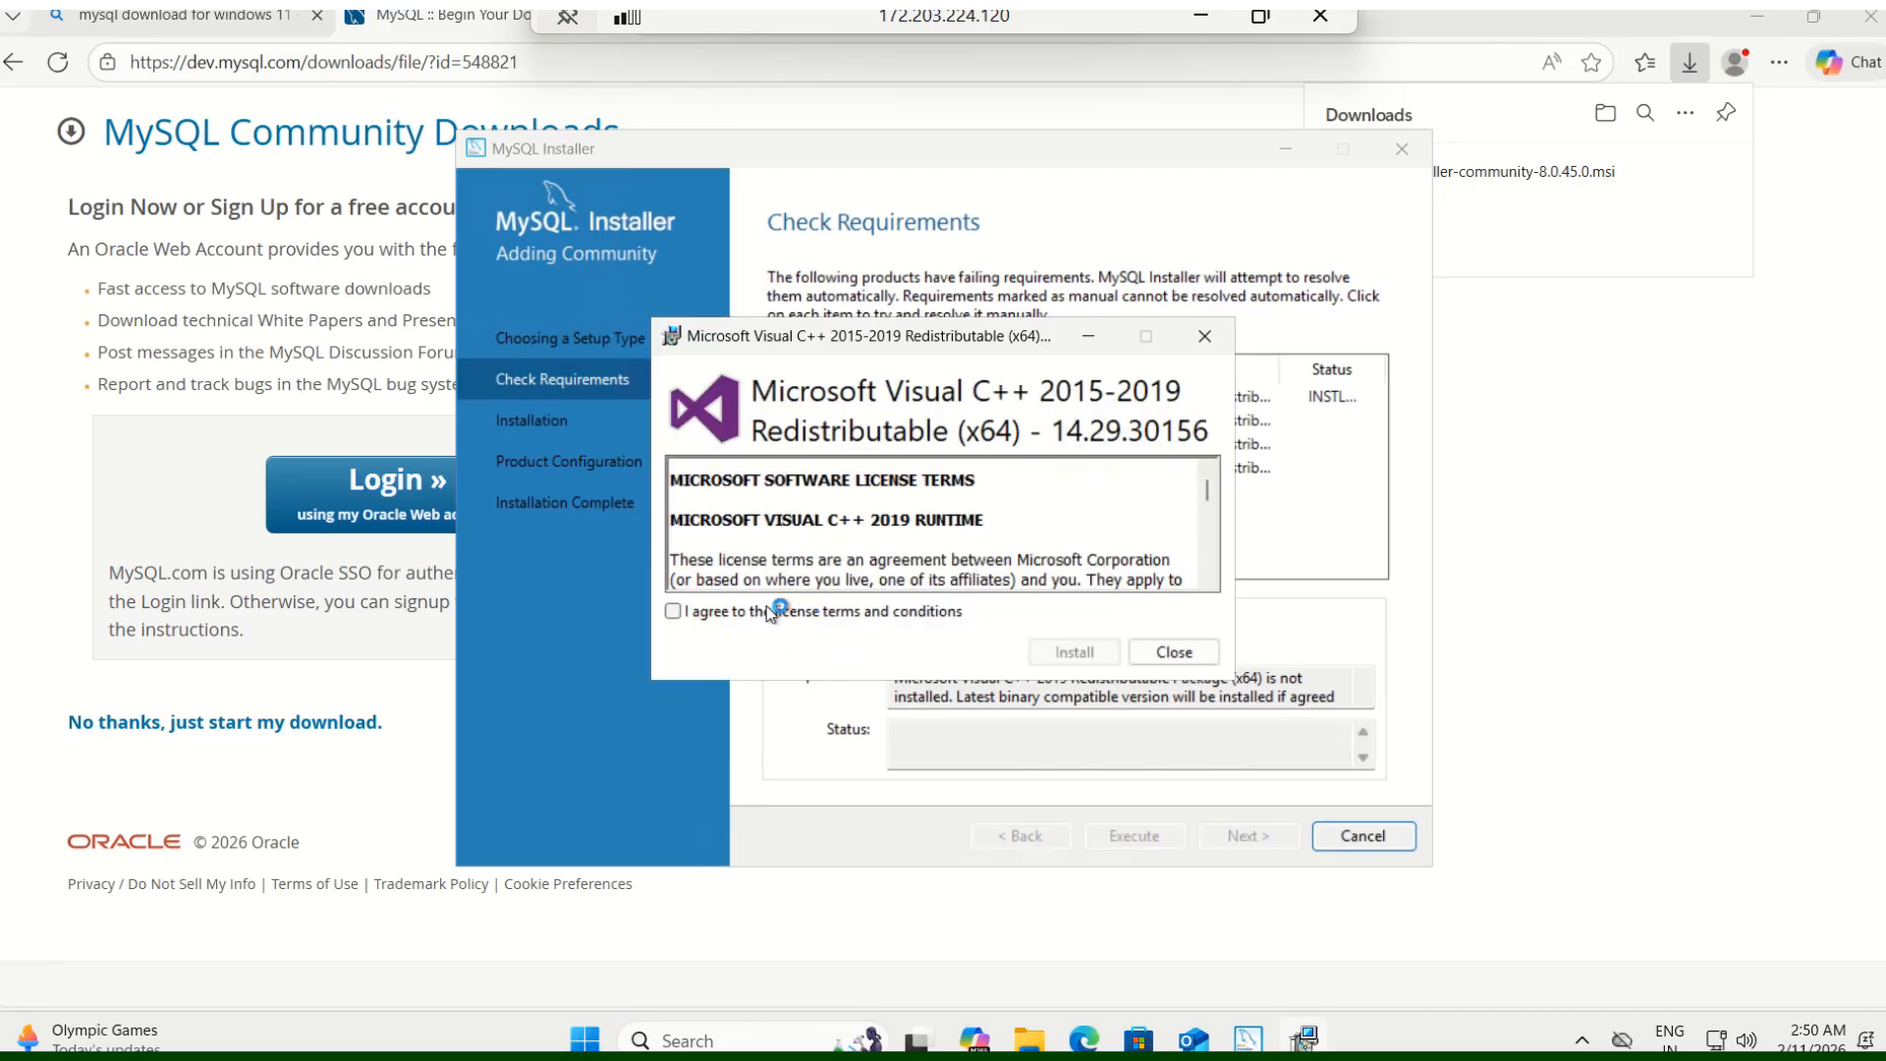
left_click(676, 613)
left_click(1070, 651)
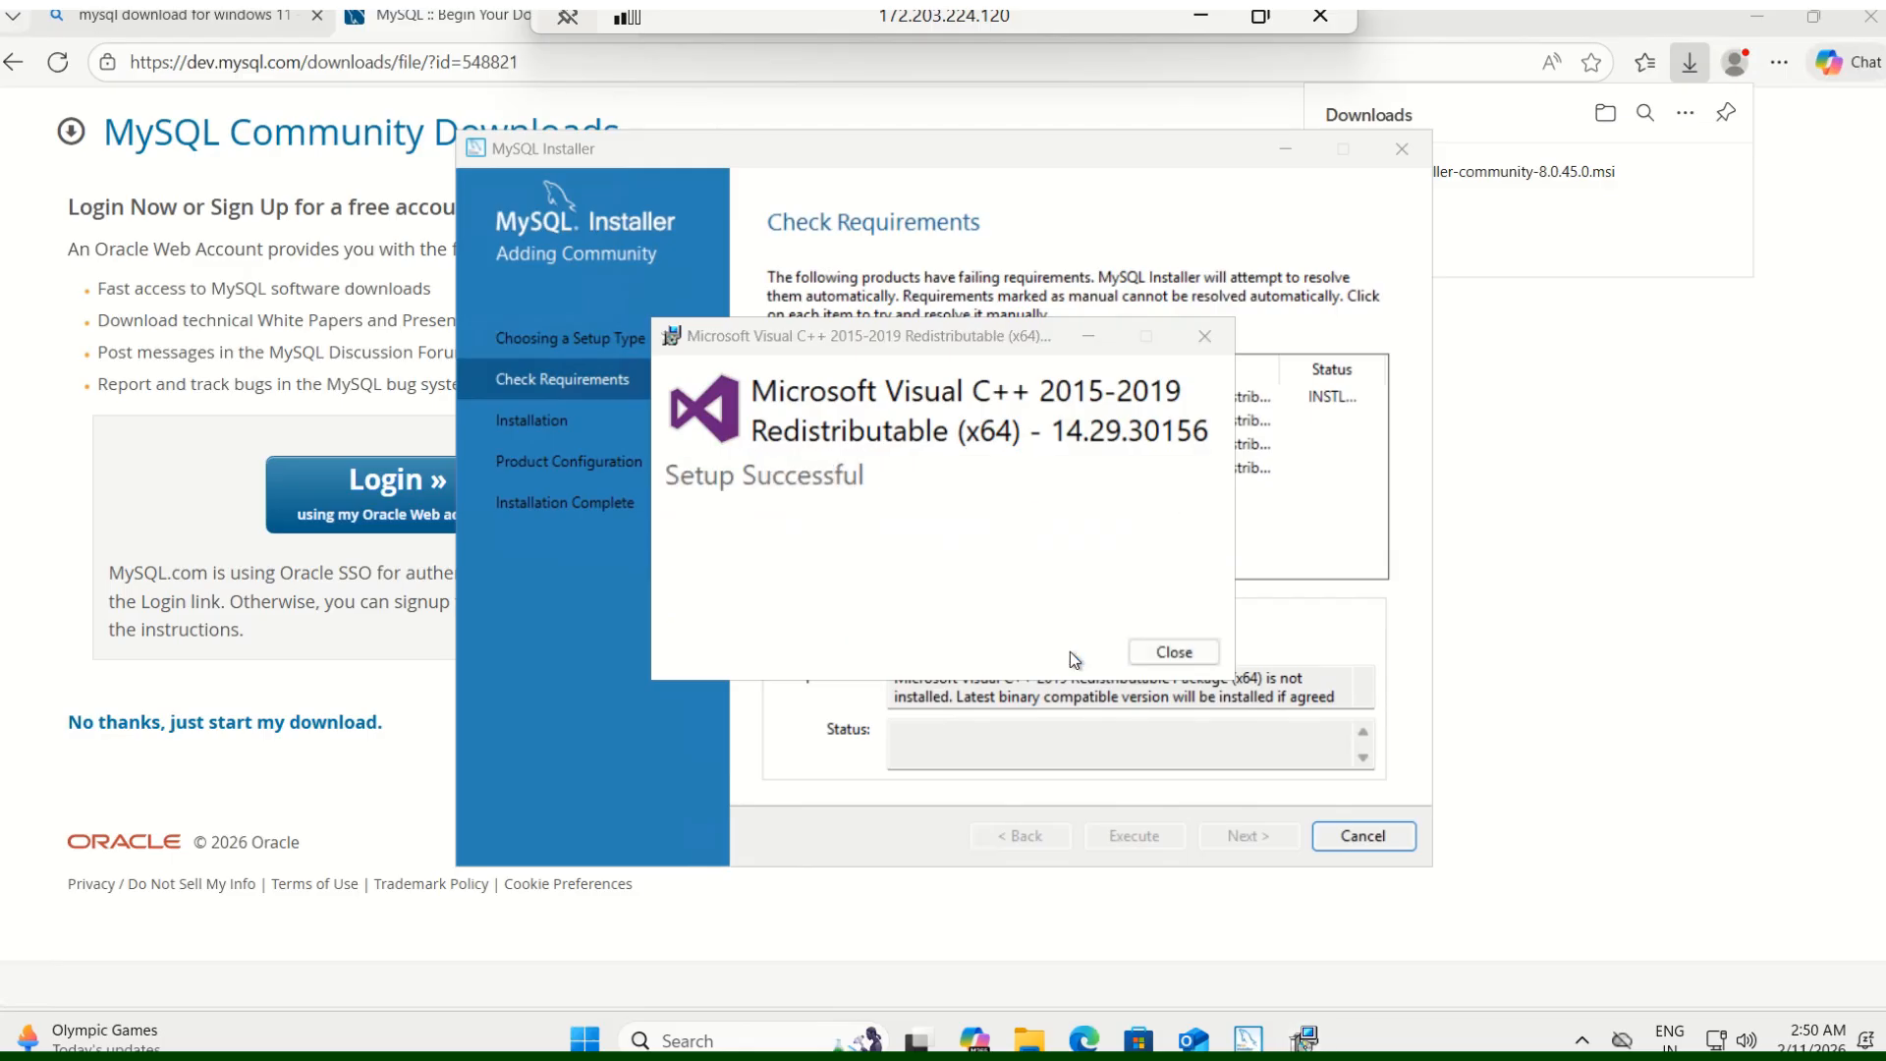
left_click(1190, 656)
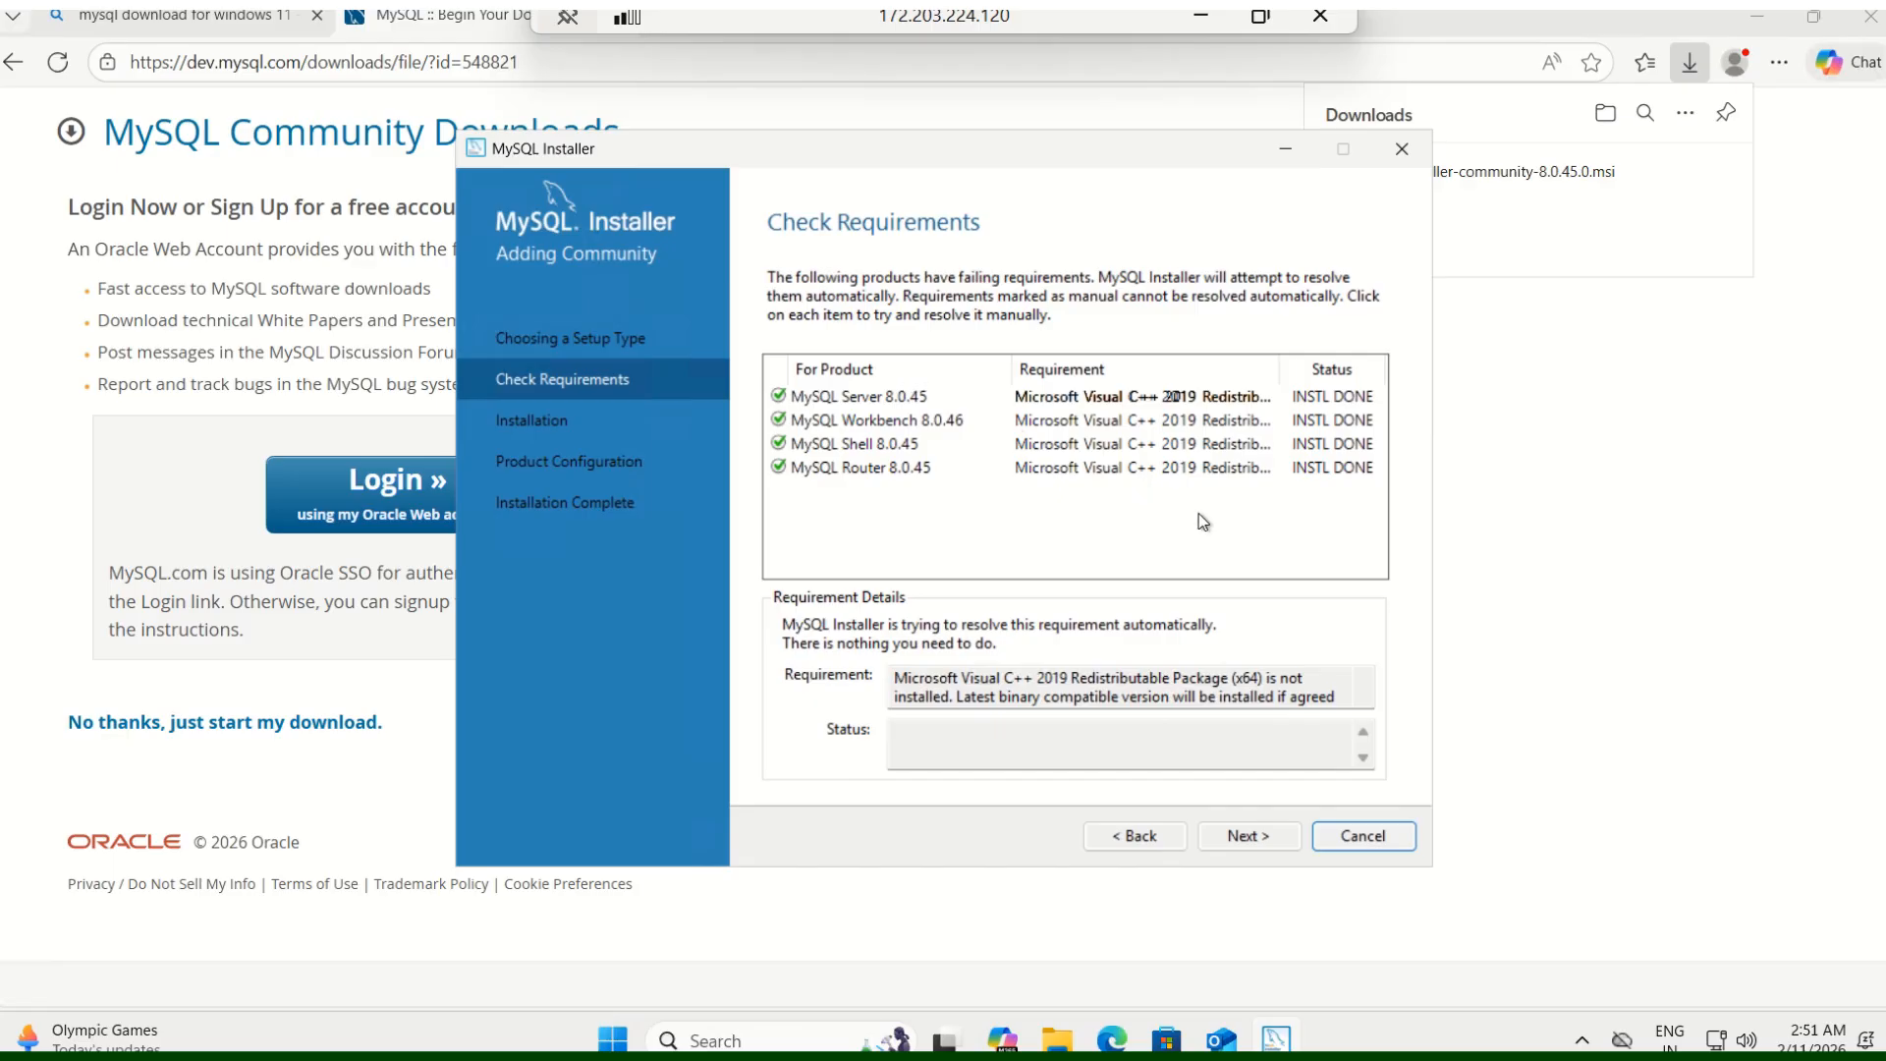
- Install all the listed MySQL products and proceed to the product configuration
left_click(1261, 840)
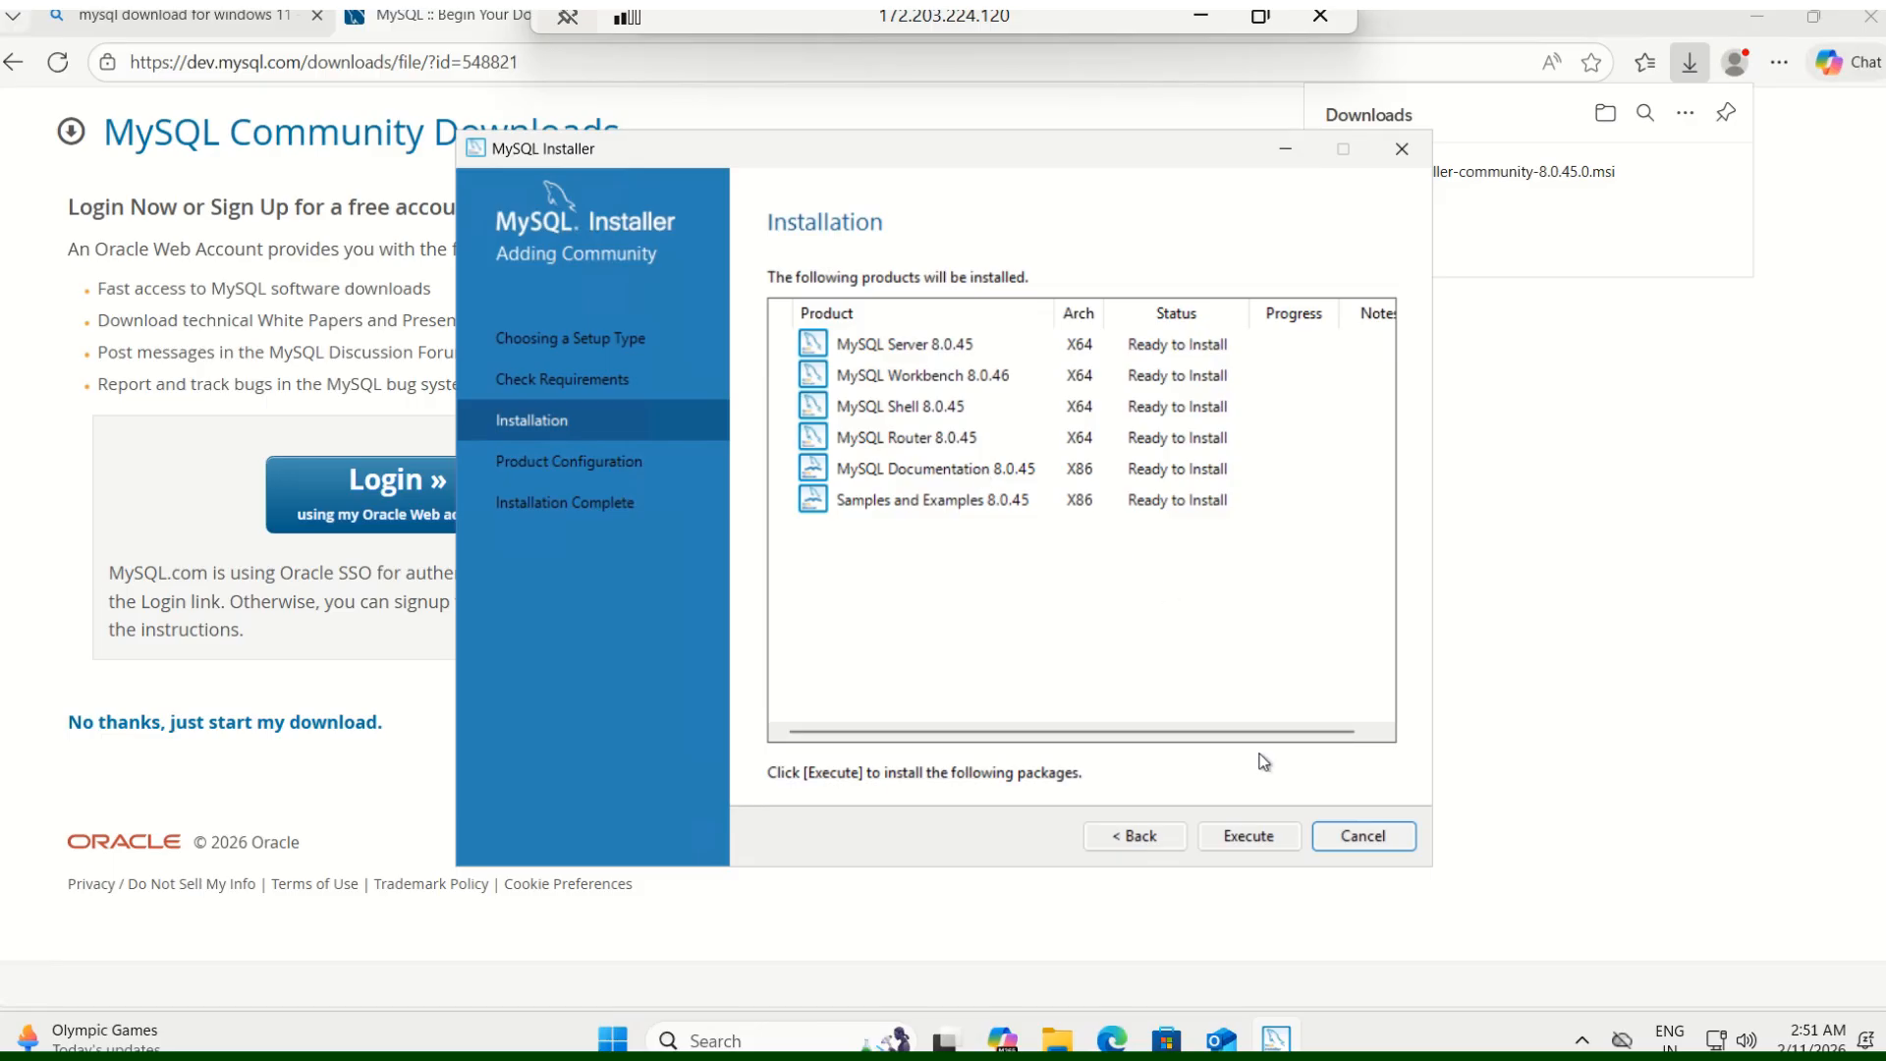
left_click(1248, 836)
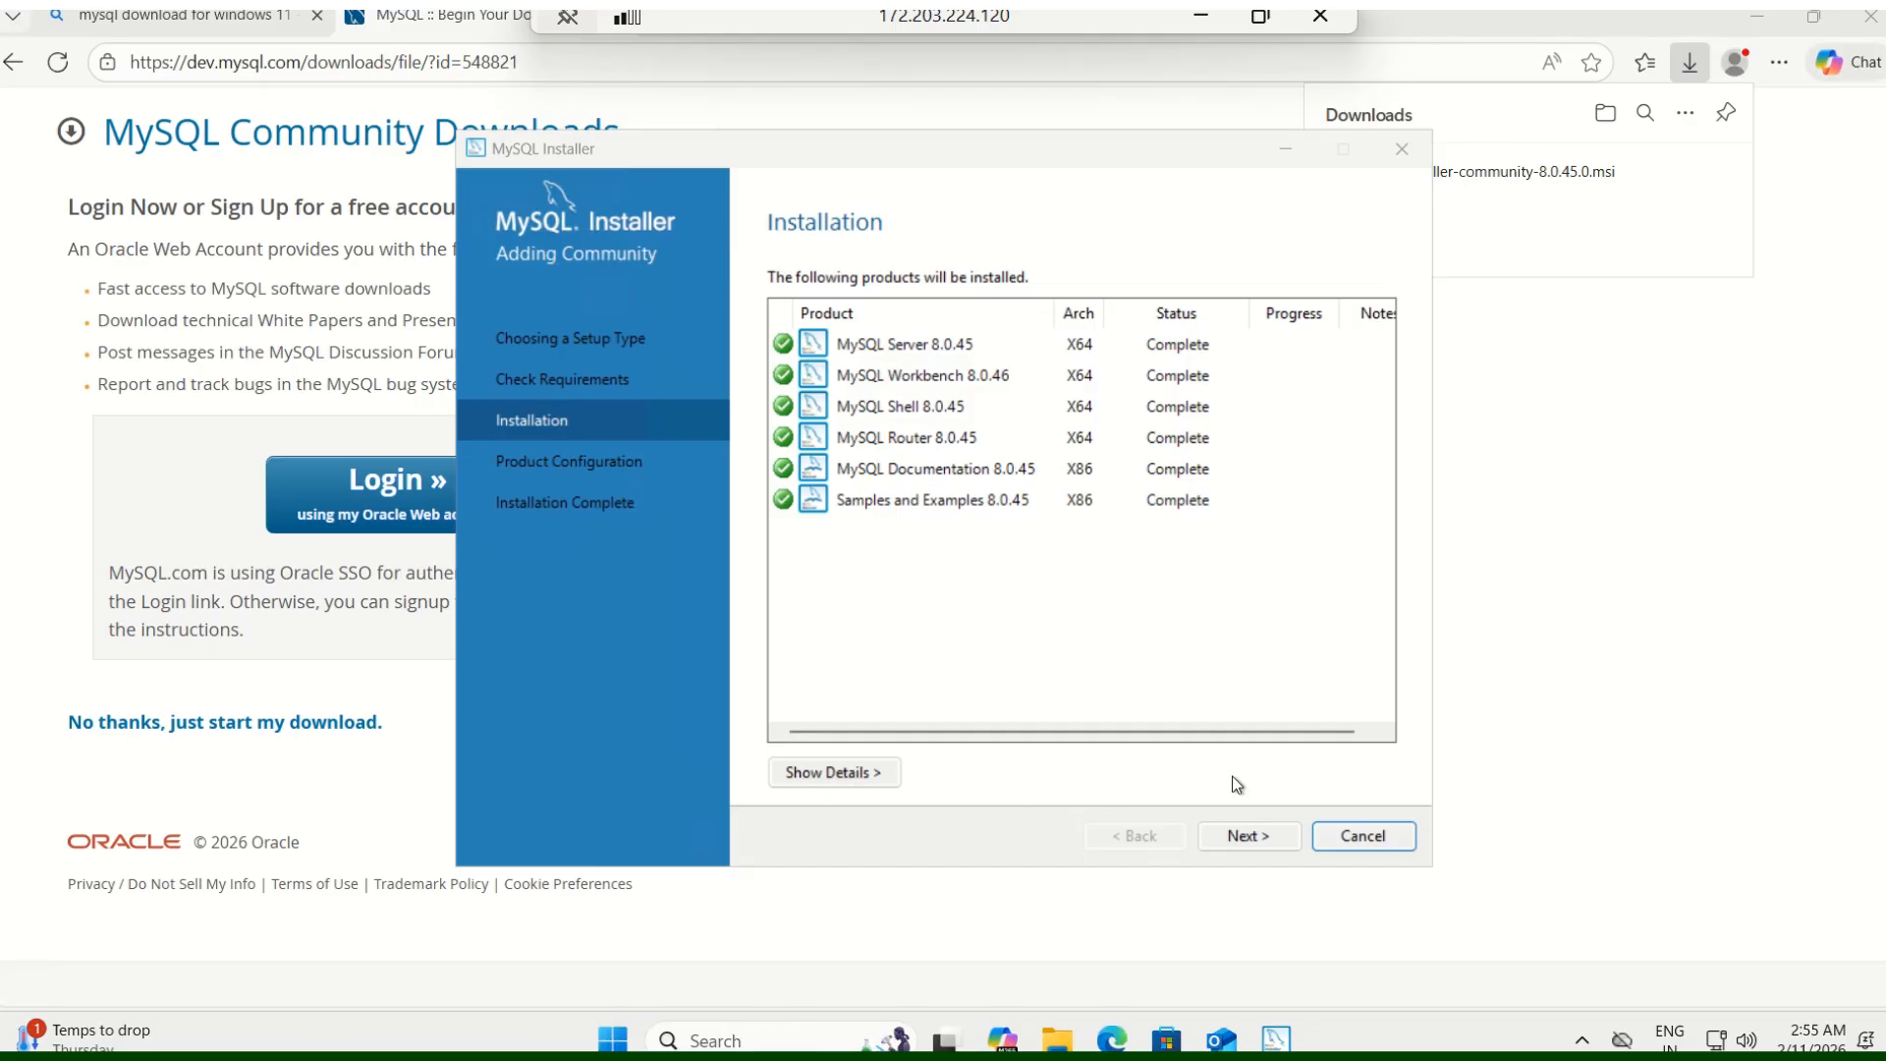
left_click(1250, 842)
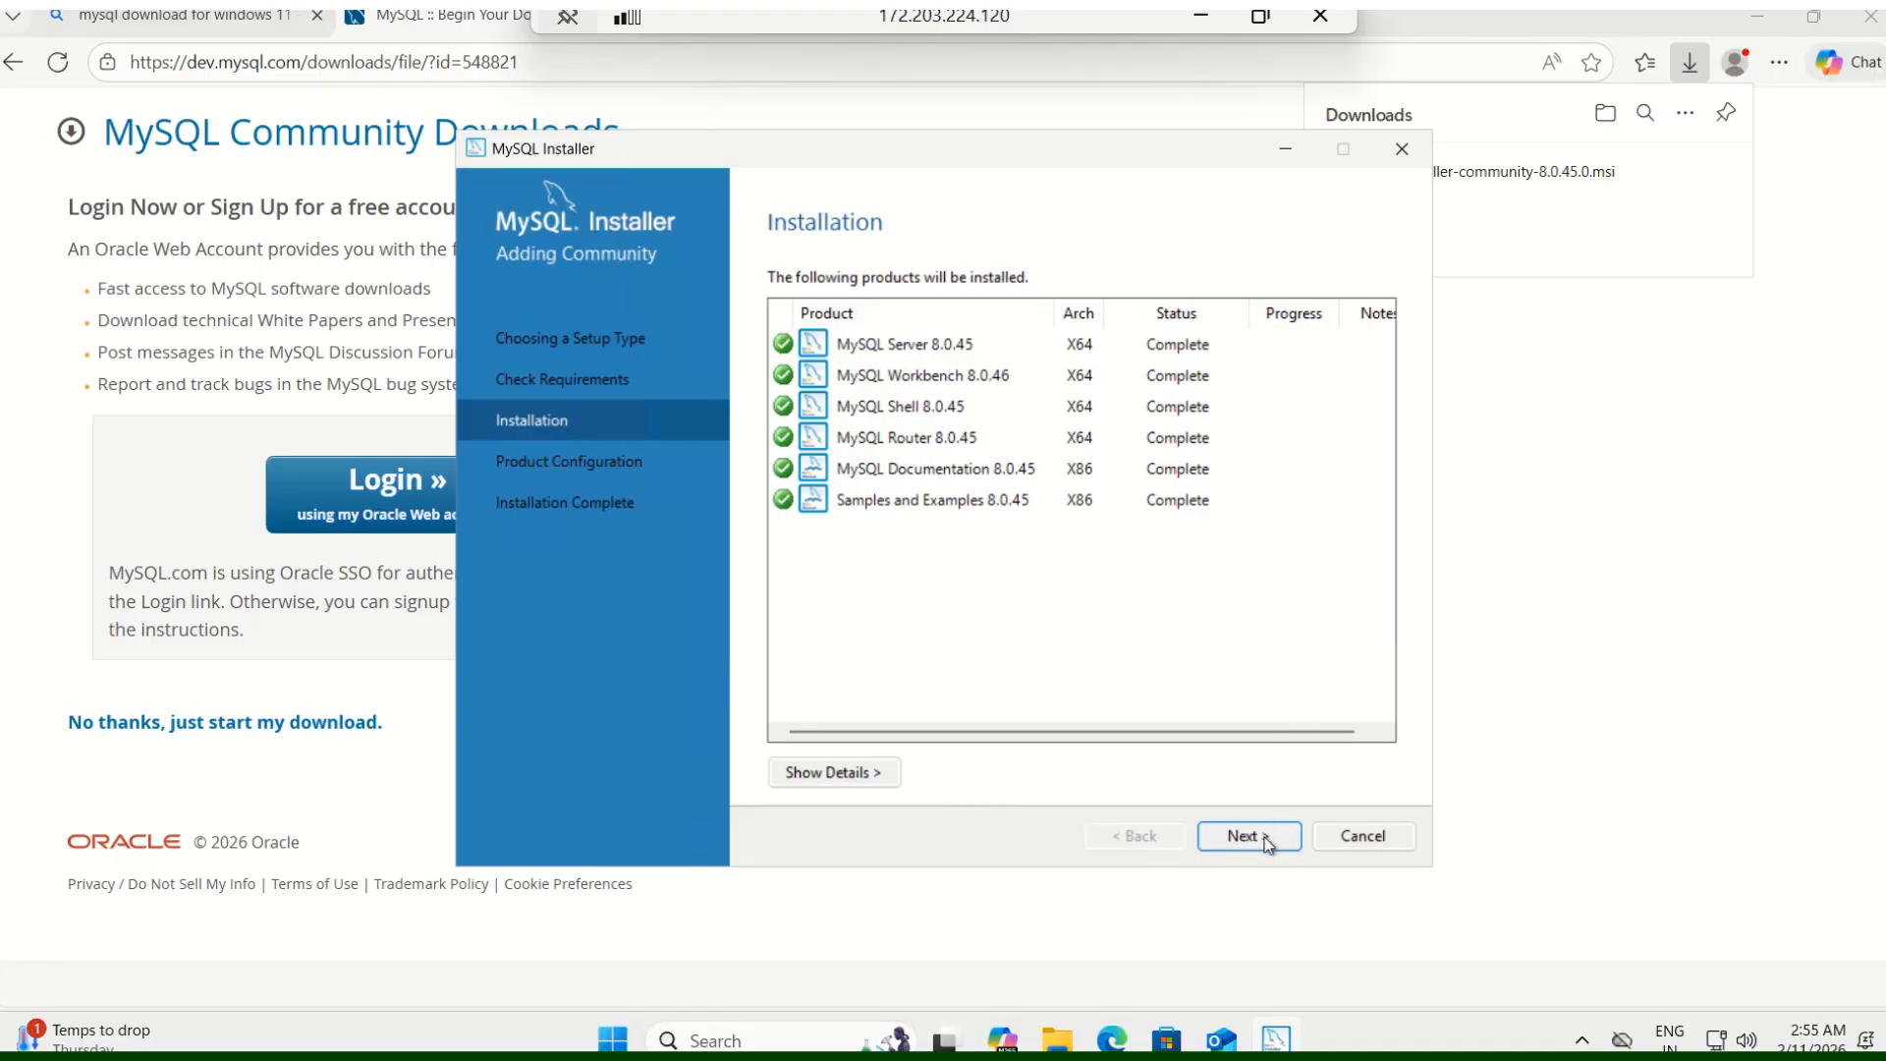
left_click(1265, 837)
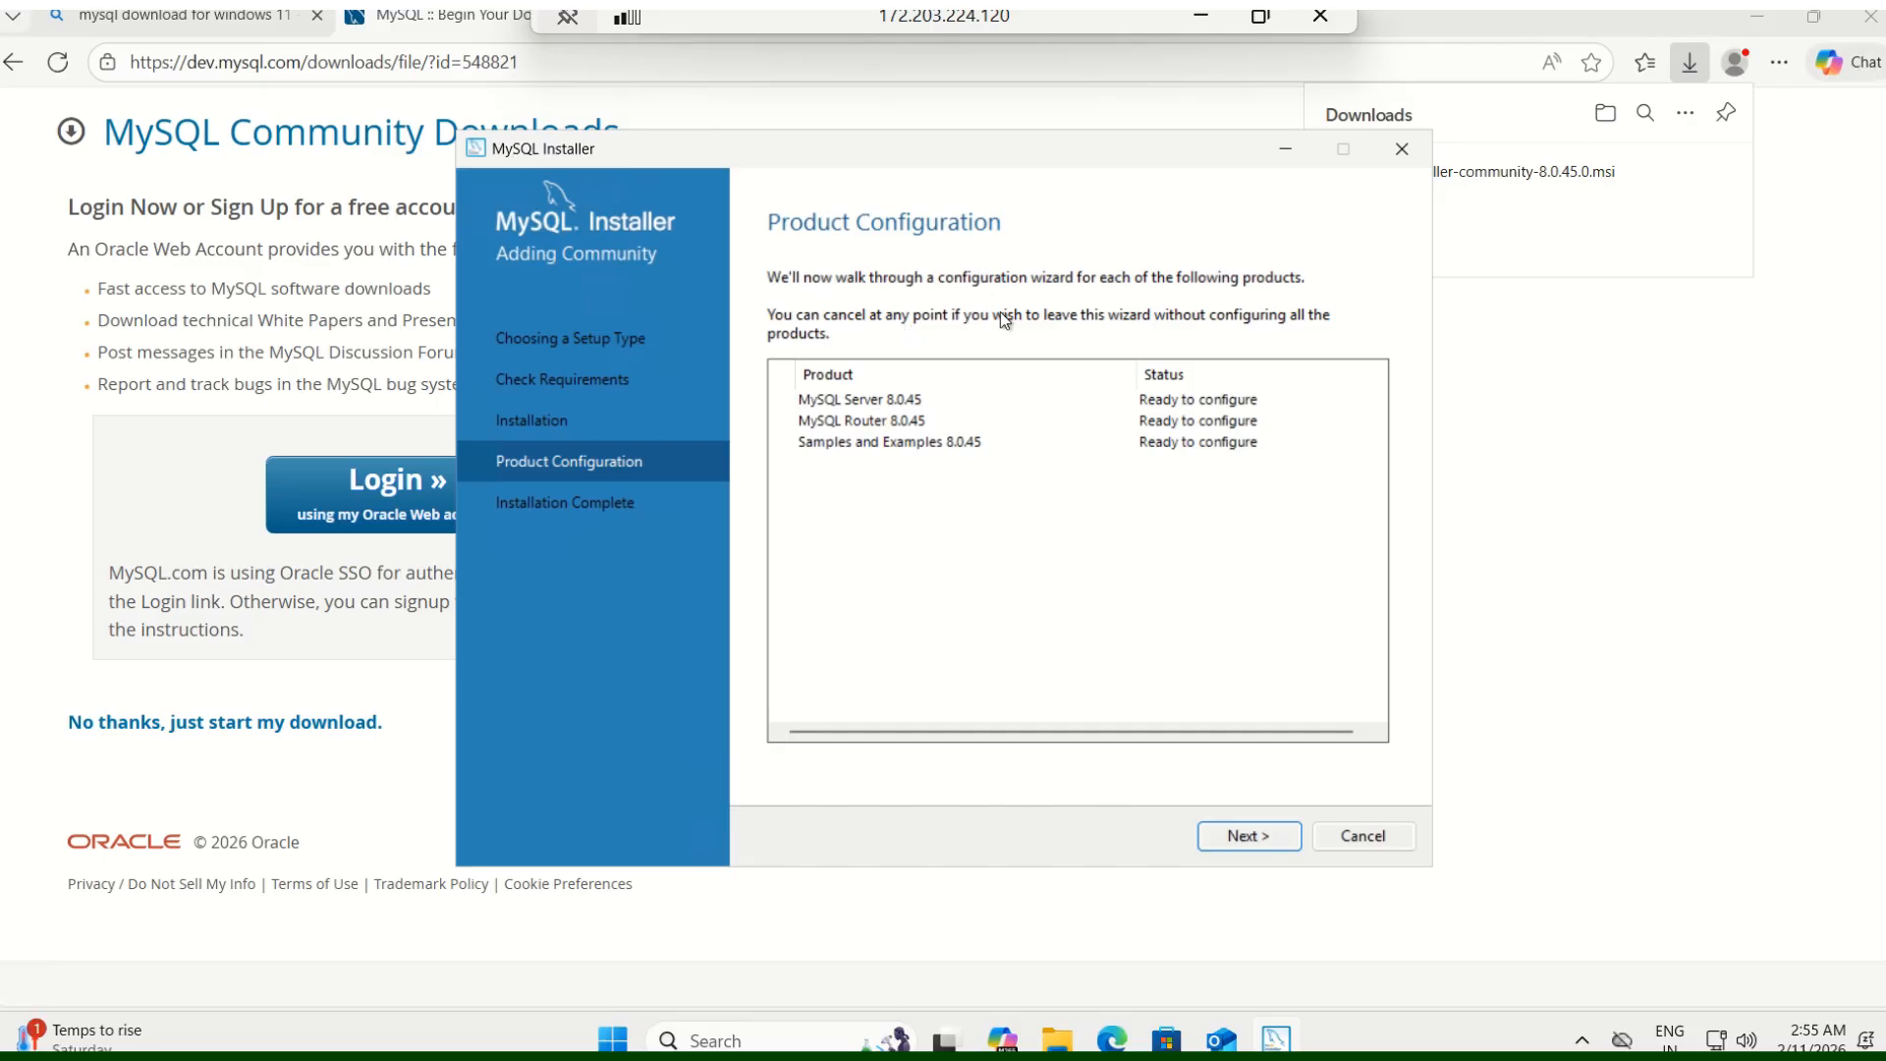
- Configure MySQL Server as a Development Computer with TCP/IP on port 3306 and strong password encryption, keeping the defaults
left_click(1246, 837)
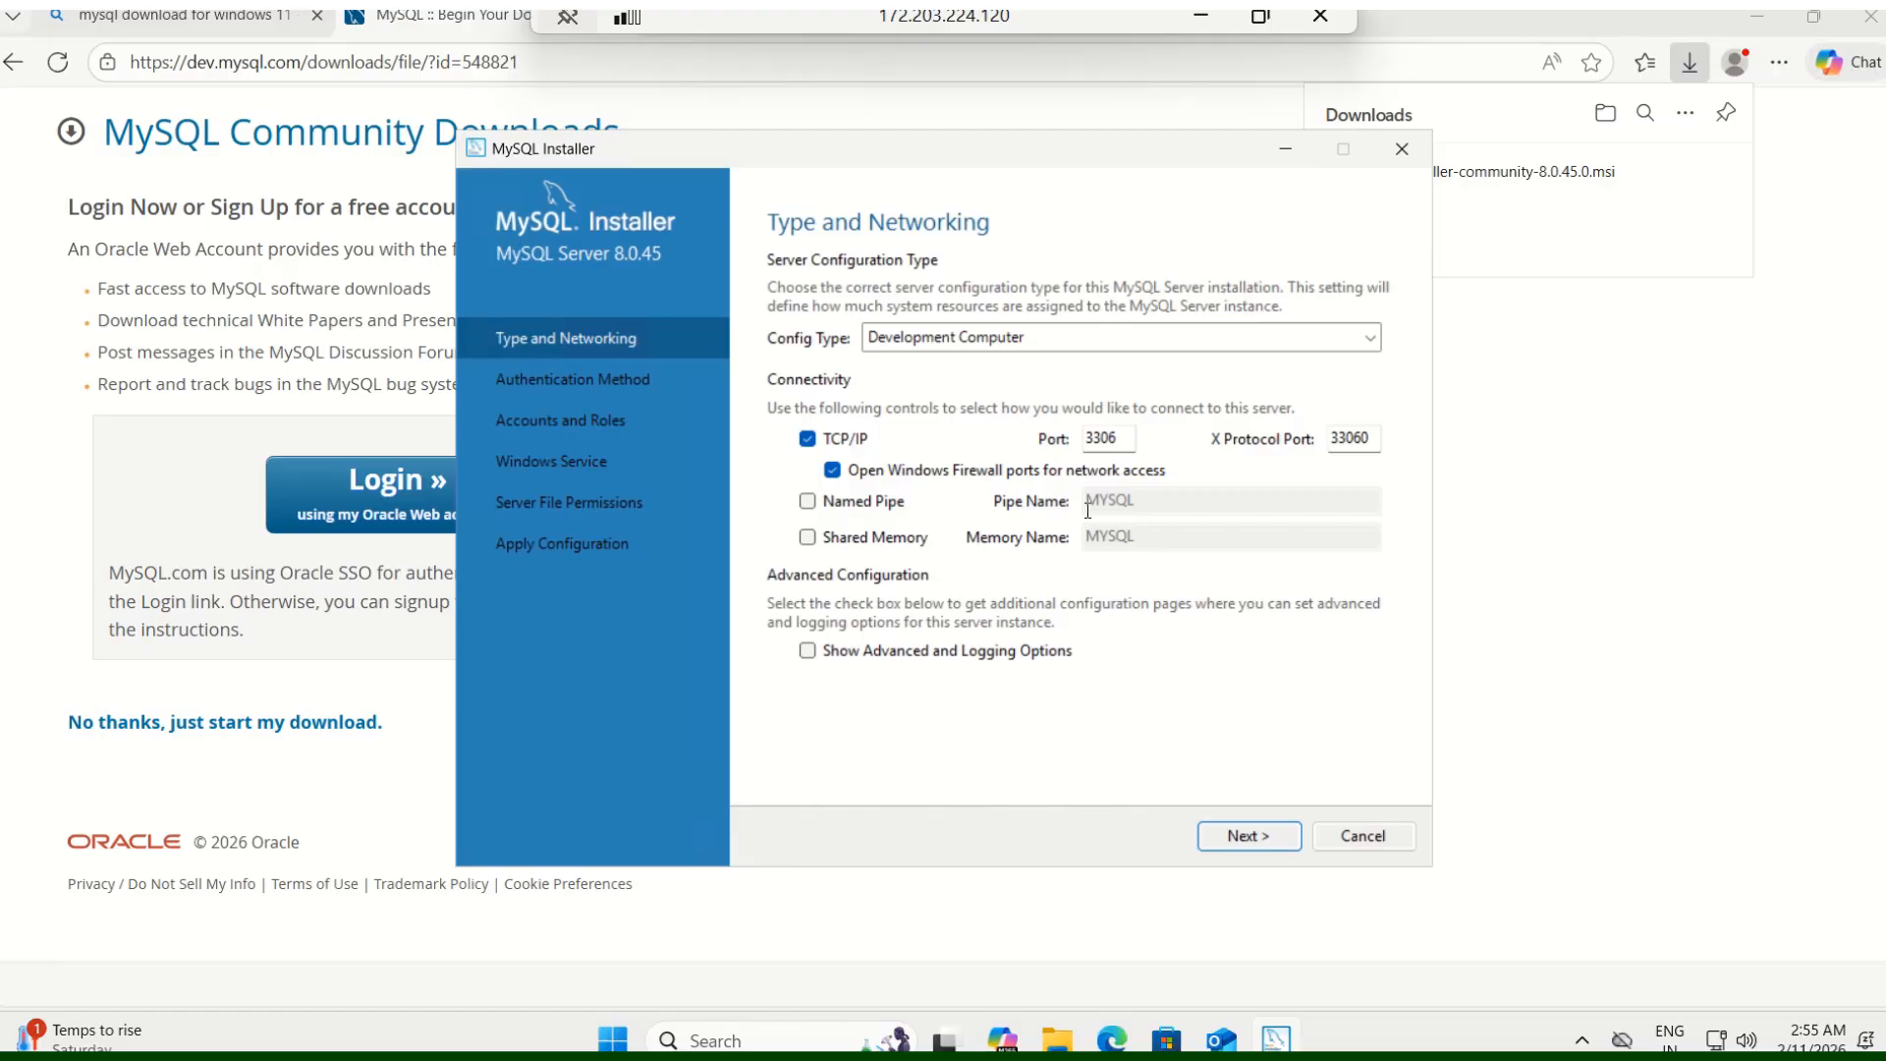
left_click(1251, 837)
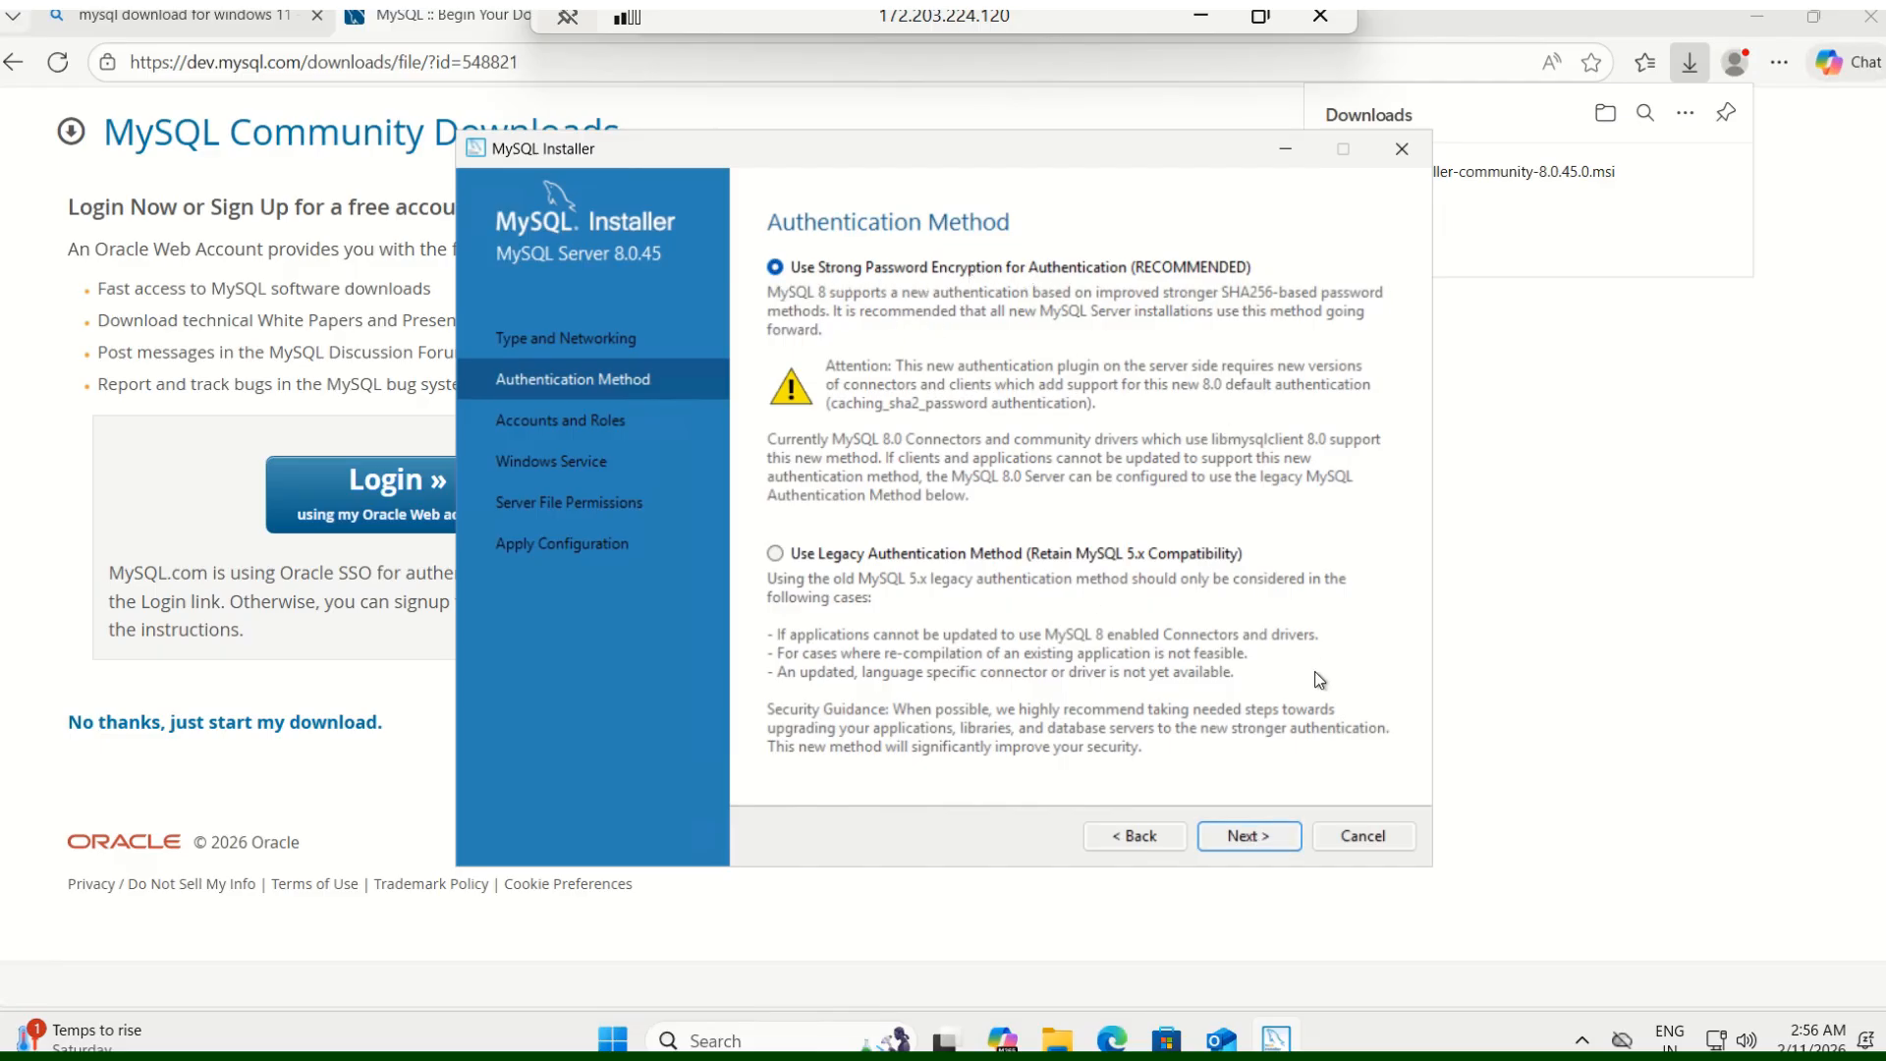
left_click(1261, 838)
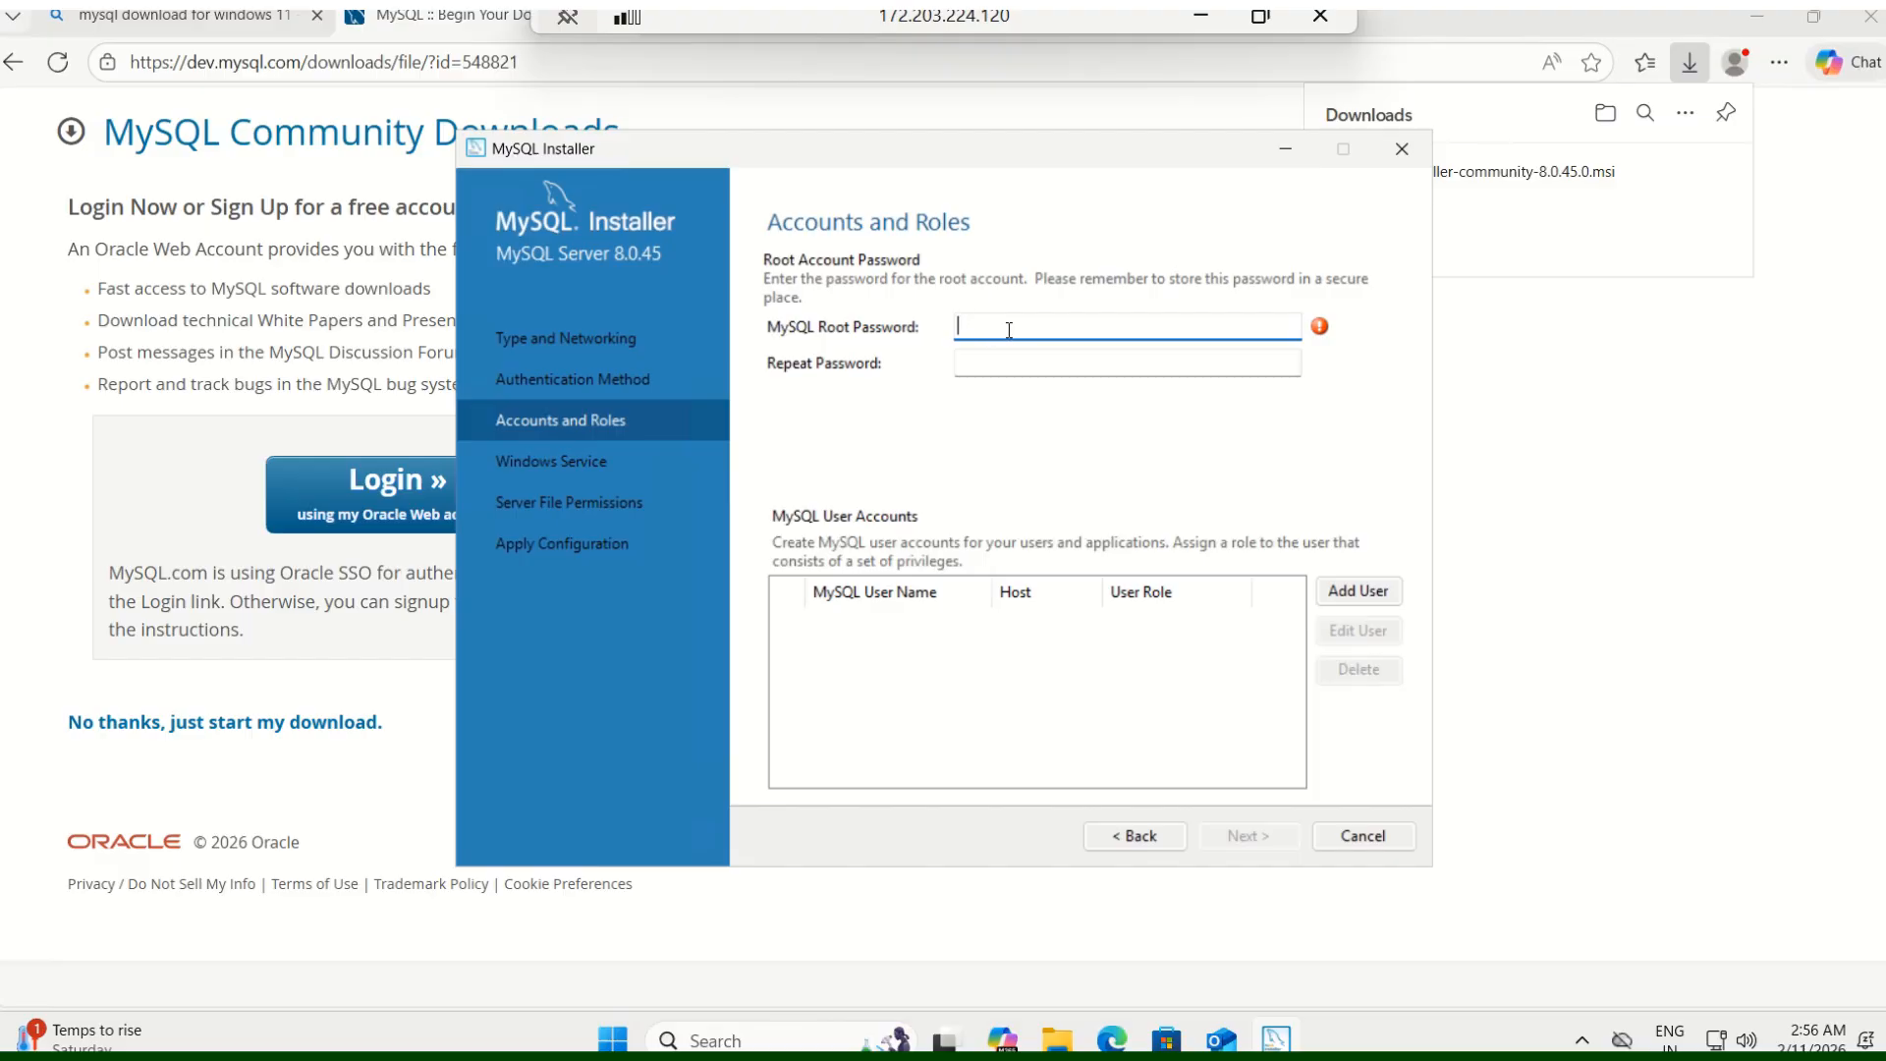
type("***********")
key("BackSpace")
key("BackSpace")
key("BackSpace")
key("BackSpace")
key("BackSpace")
key("BackSpace")
key("BackSpace")
key("BackSpace")
key("BackSpace")
key("BackSpace")
key("BackSpace")
- Enter the MySQL root password, repeat it for confirmation, and accept the accounts and roles settings
type("**************")
left_click(990, 355)
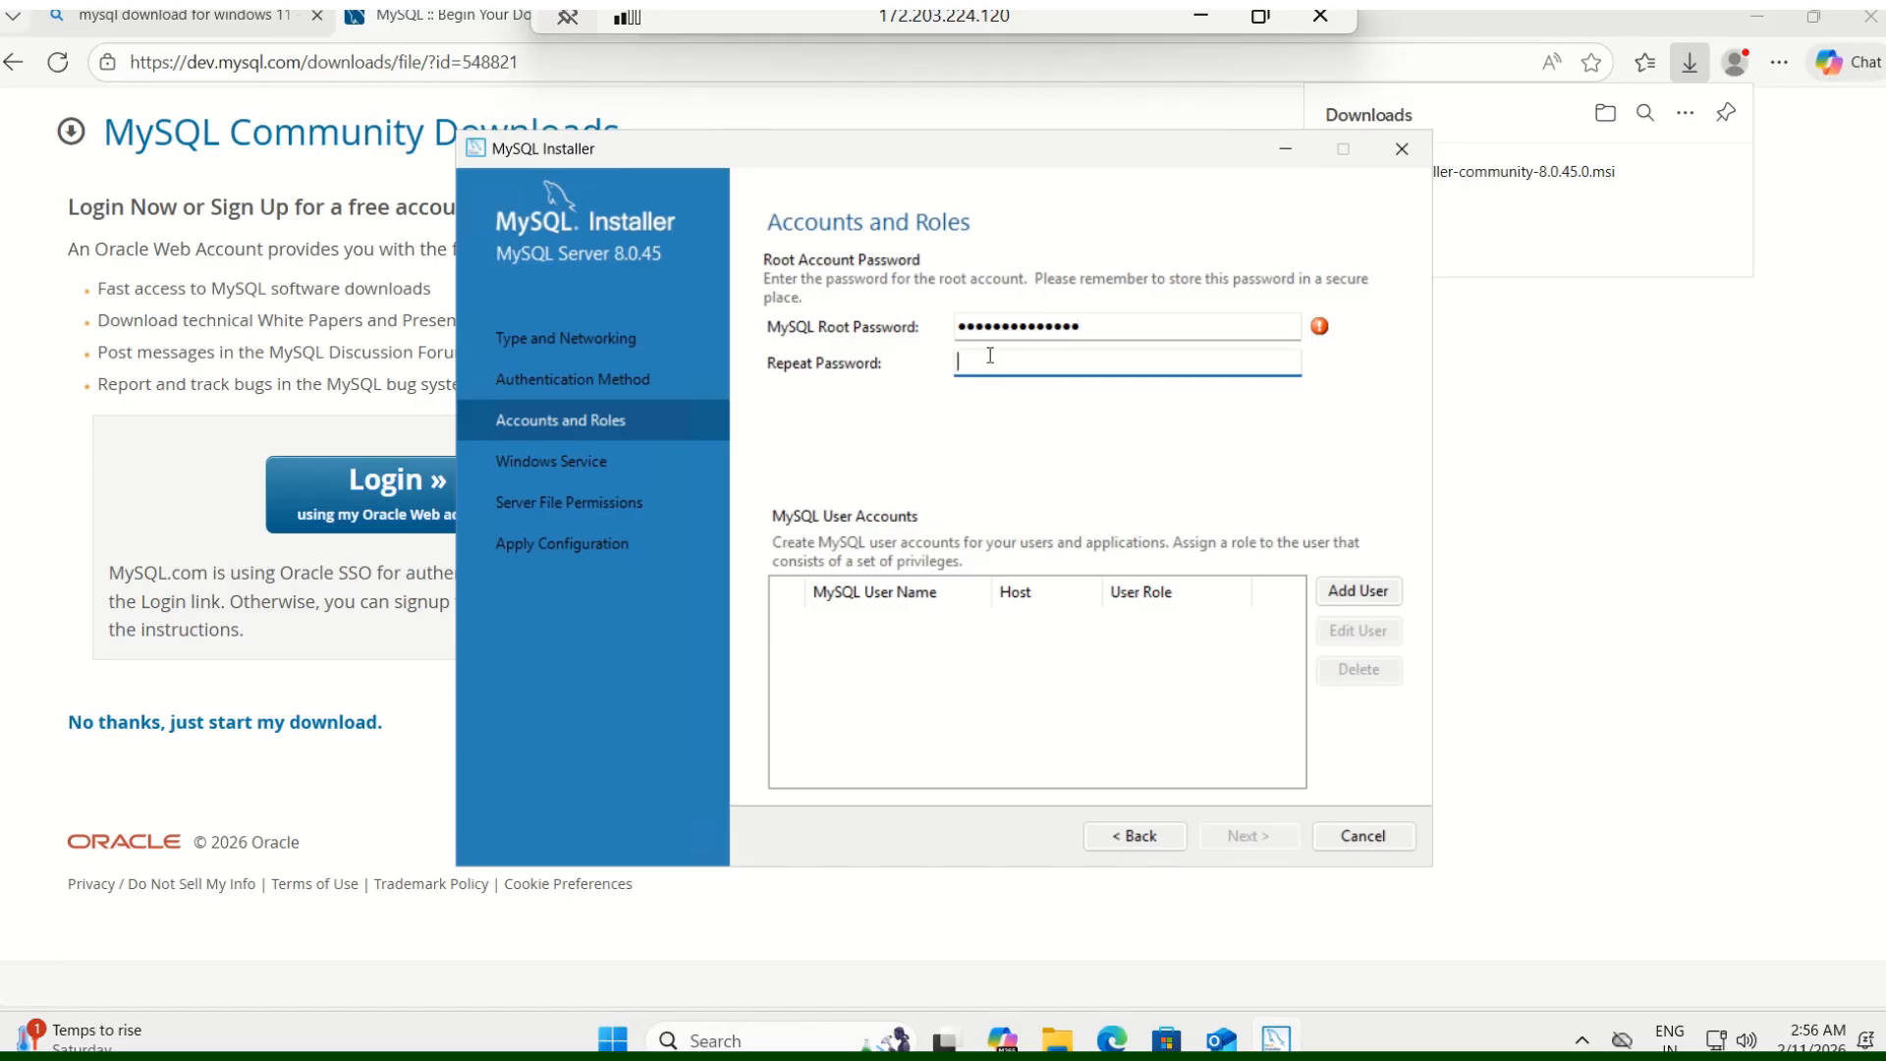
type("**************")
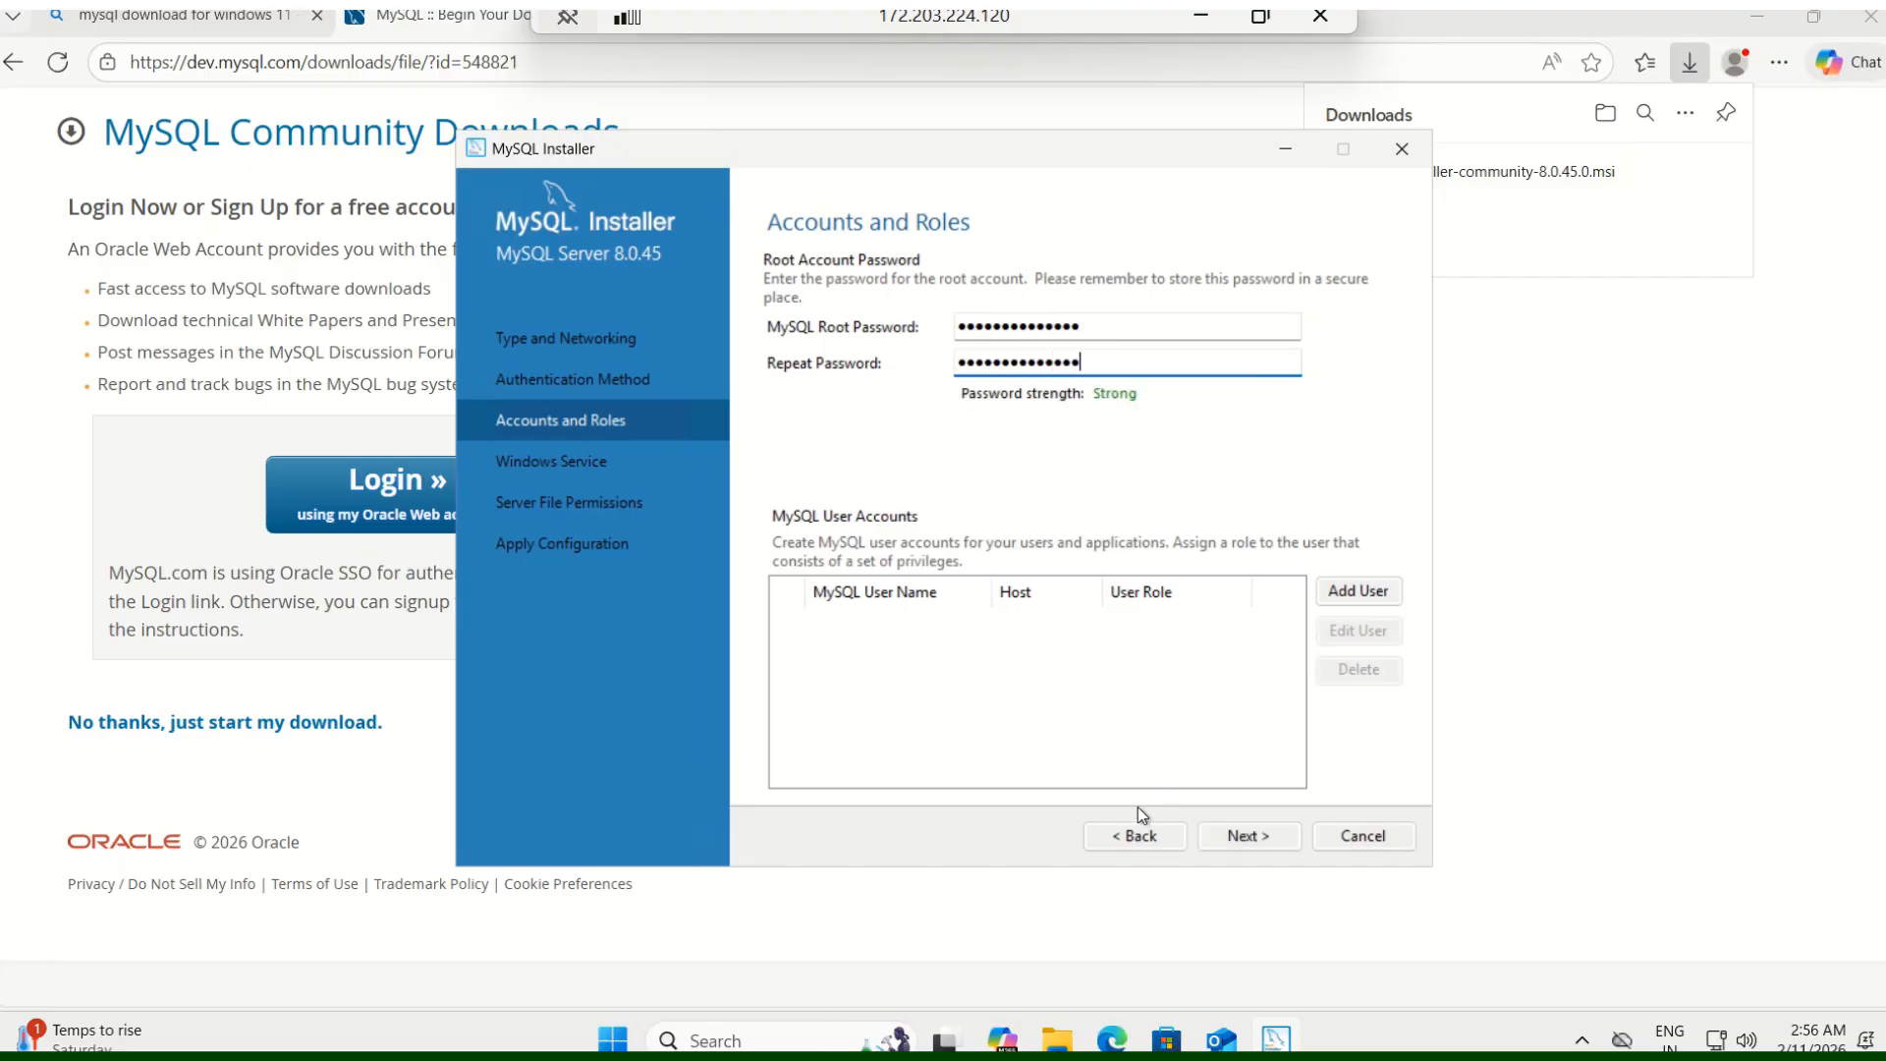
left_click(1235, 835)
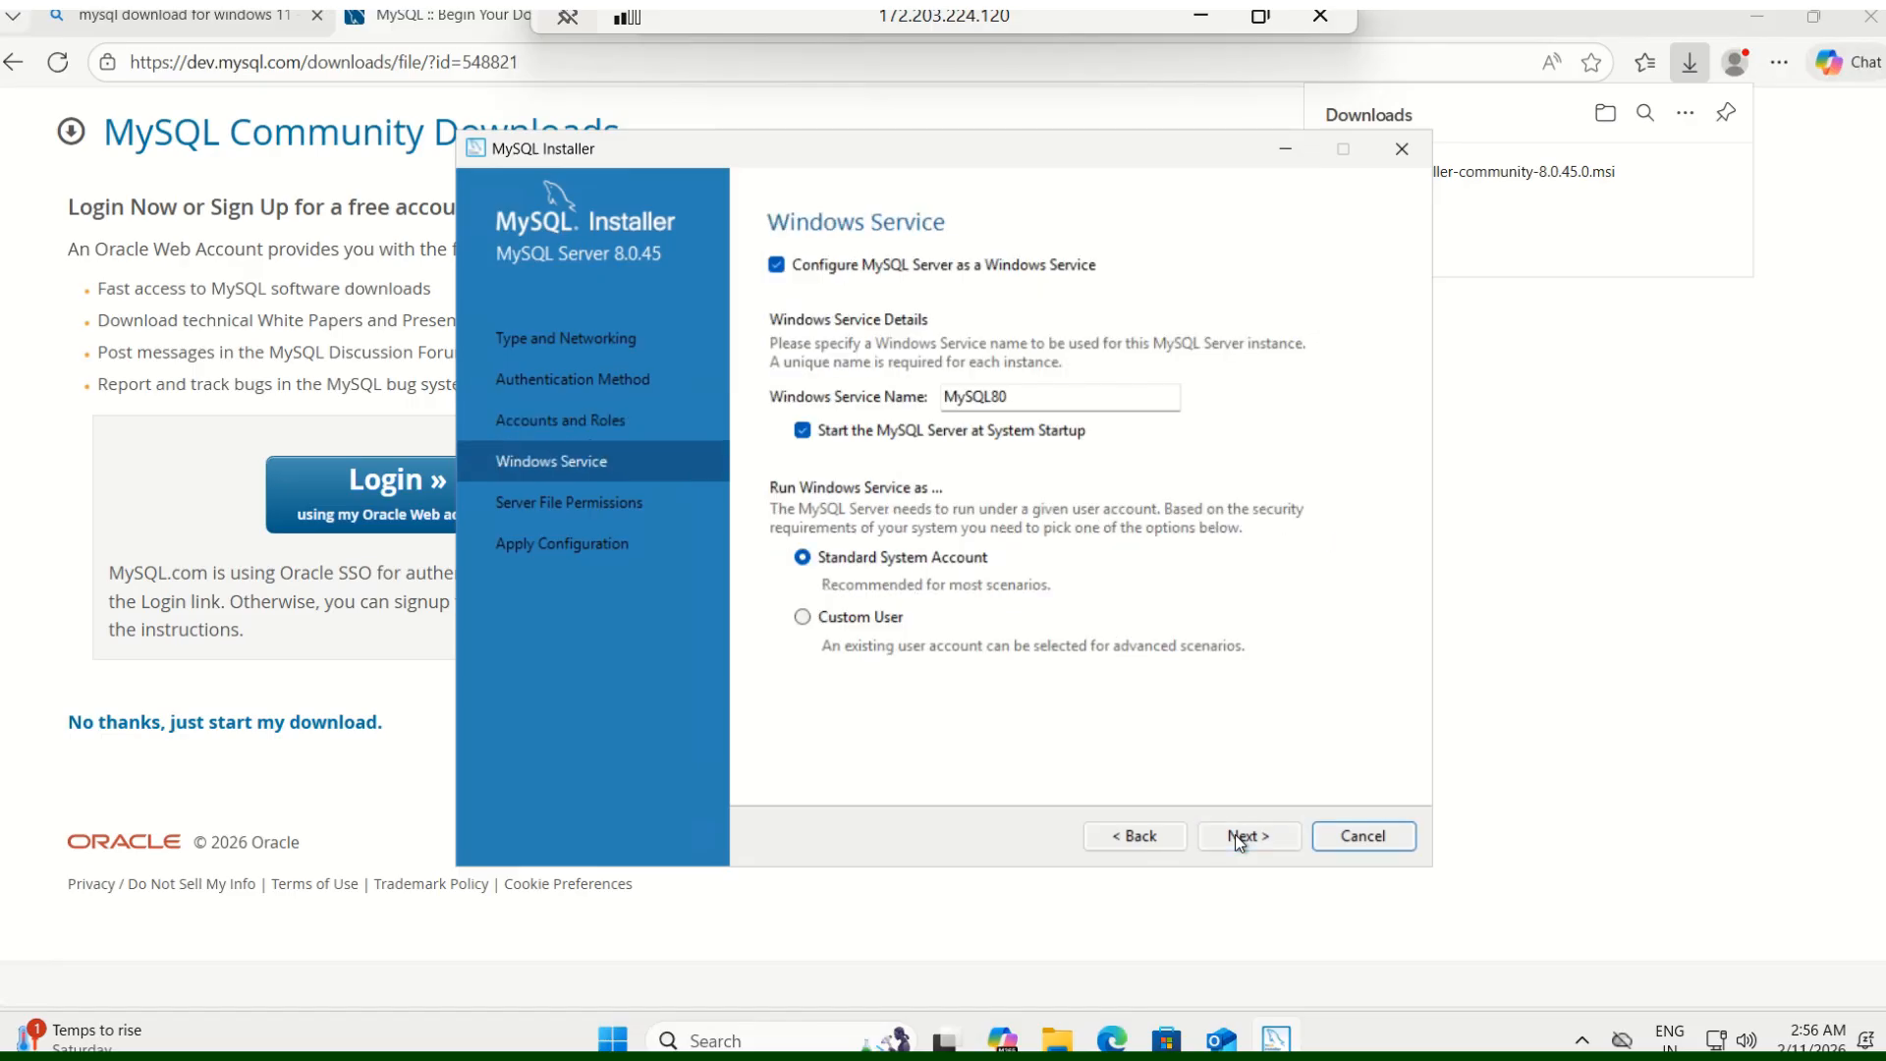
- Accept the default MySQL80 Windows service and full-access file permissions, and apply the server configuration
left_click(1235, 834)
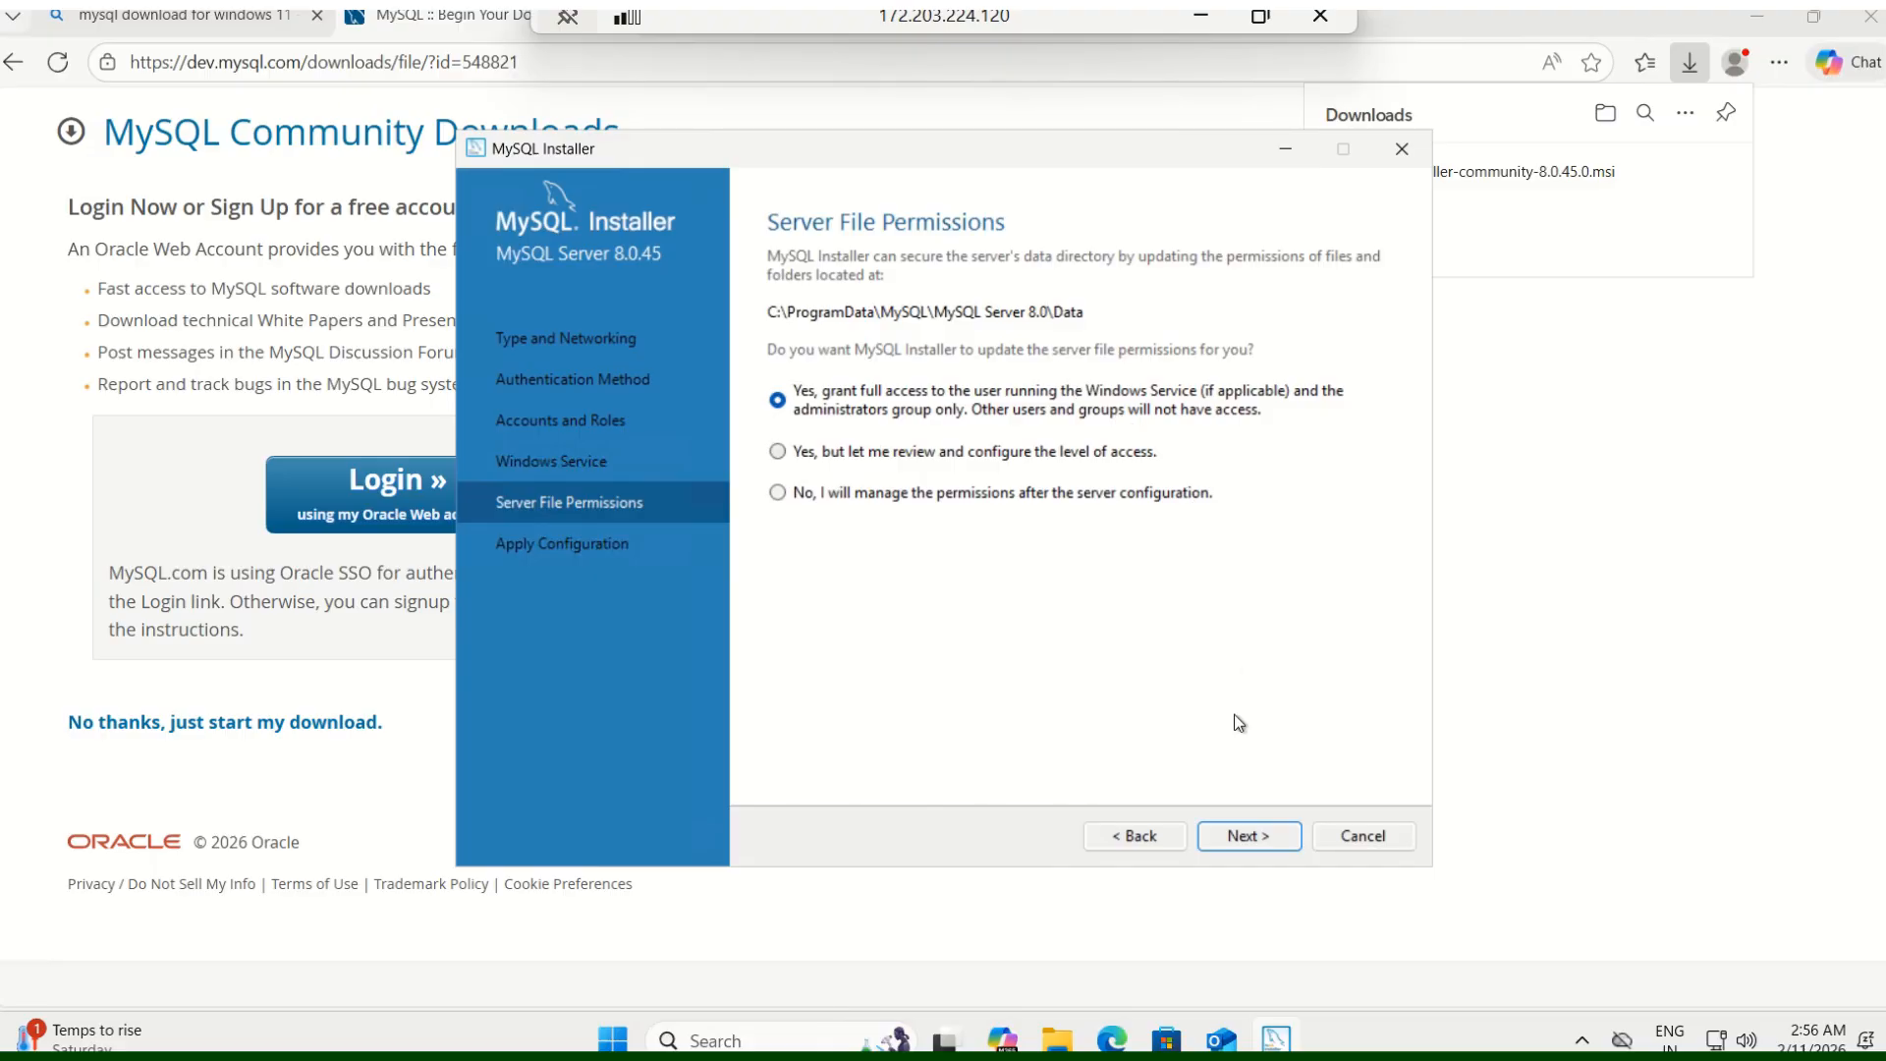
left_click(1262, 847)
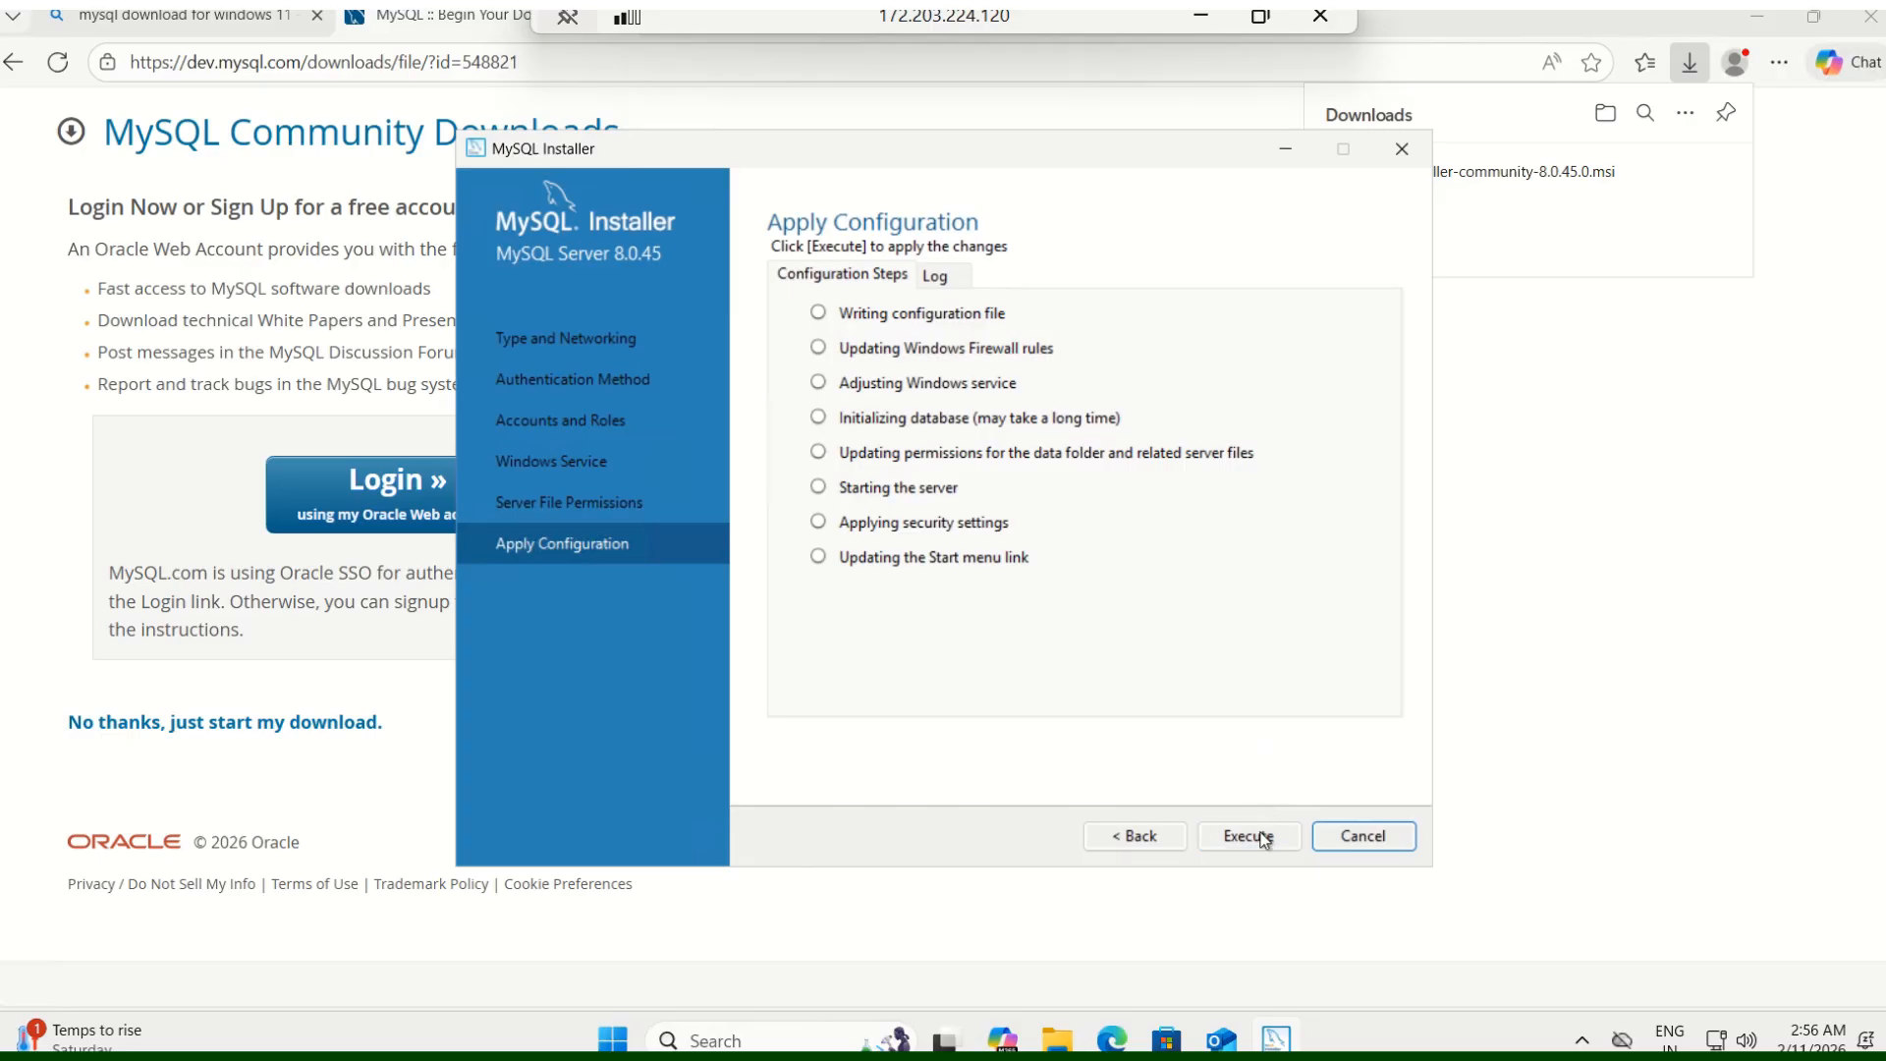
left_click(1262, 840)
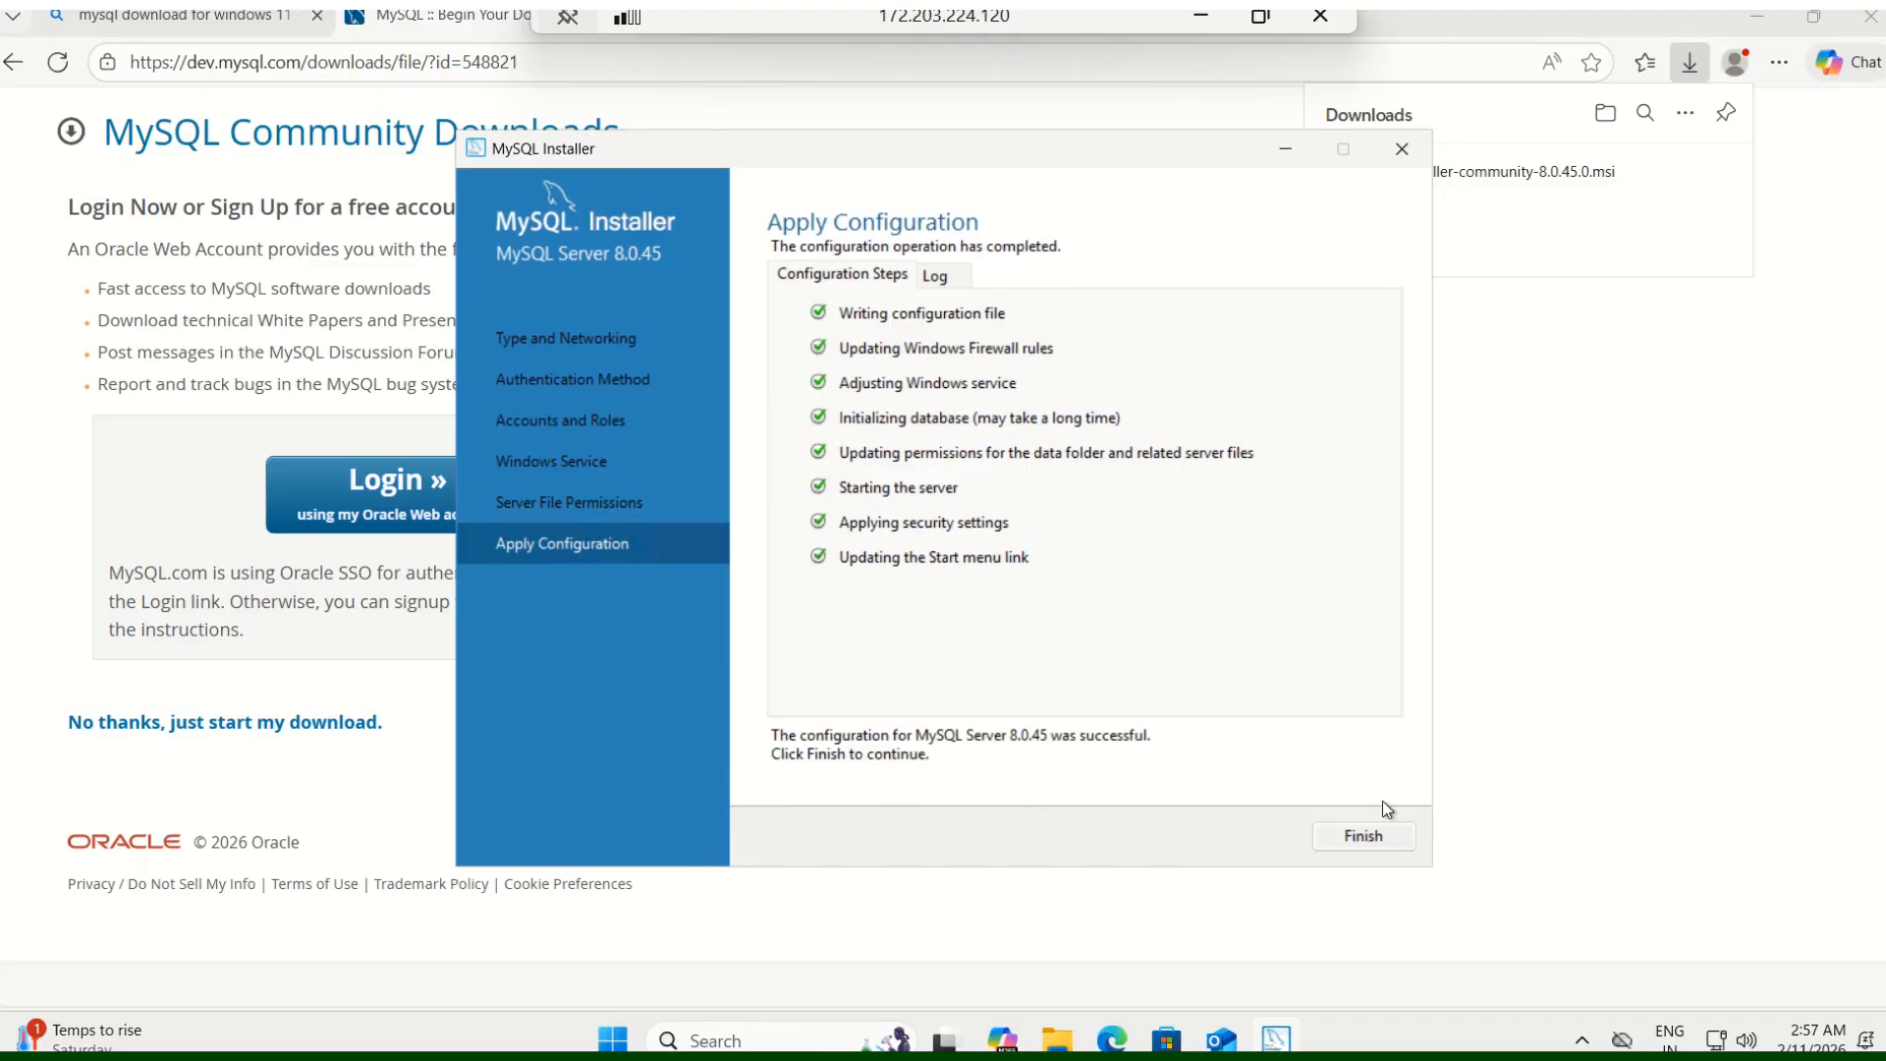
- Close the finished MySQL Server configuration and complete the MySQL Router configuration without bootstrapping it for InnoDB Cluster
left_click(1386, 837)
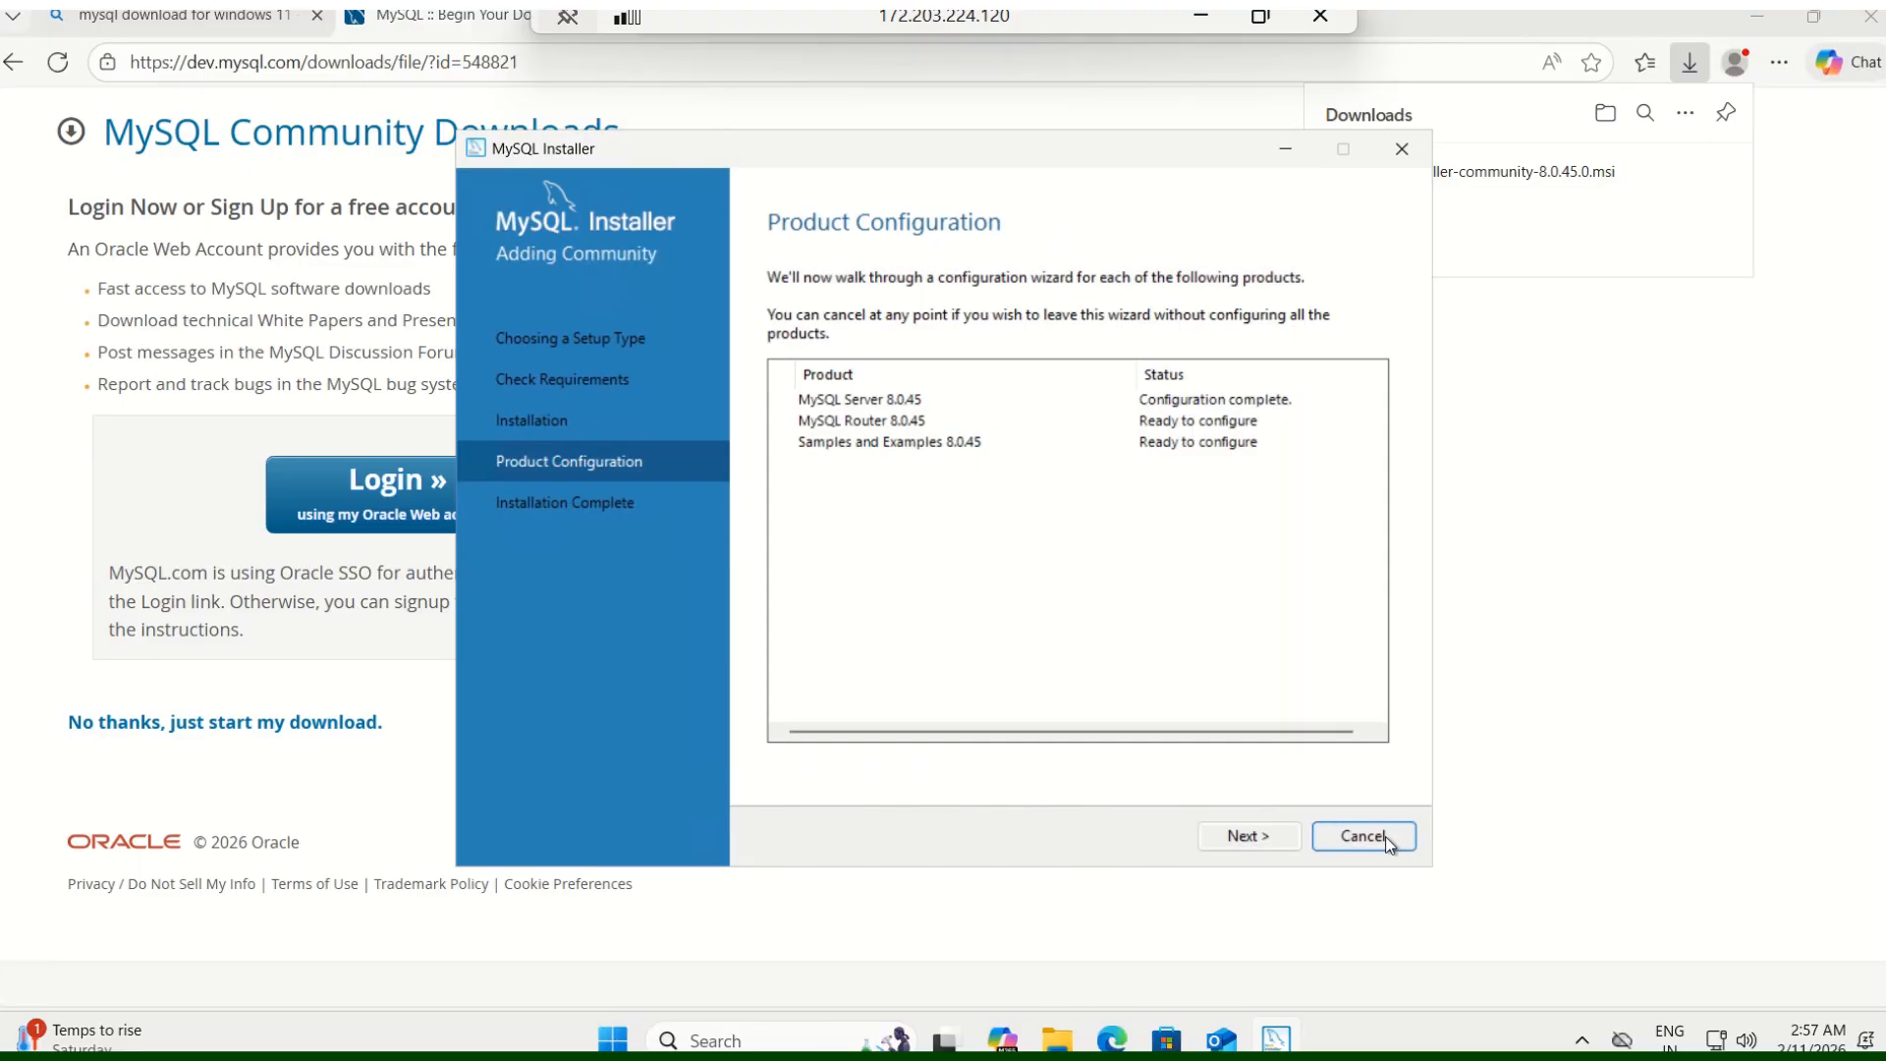
left_click(1273, 840)
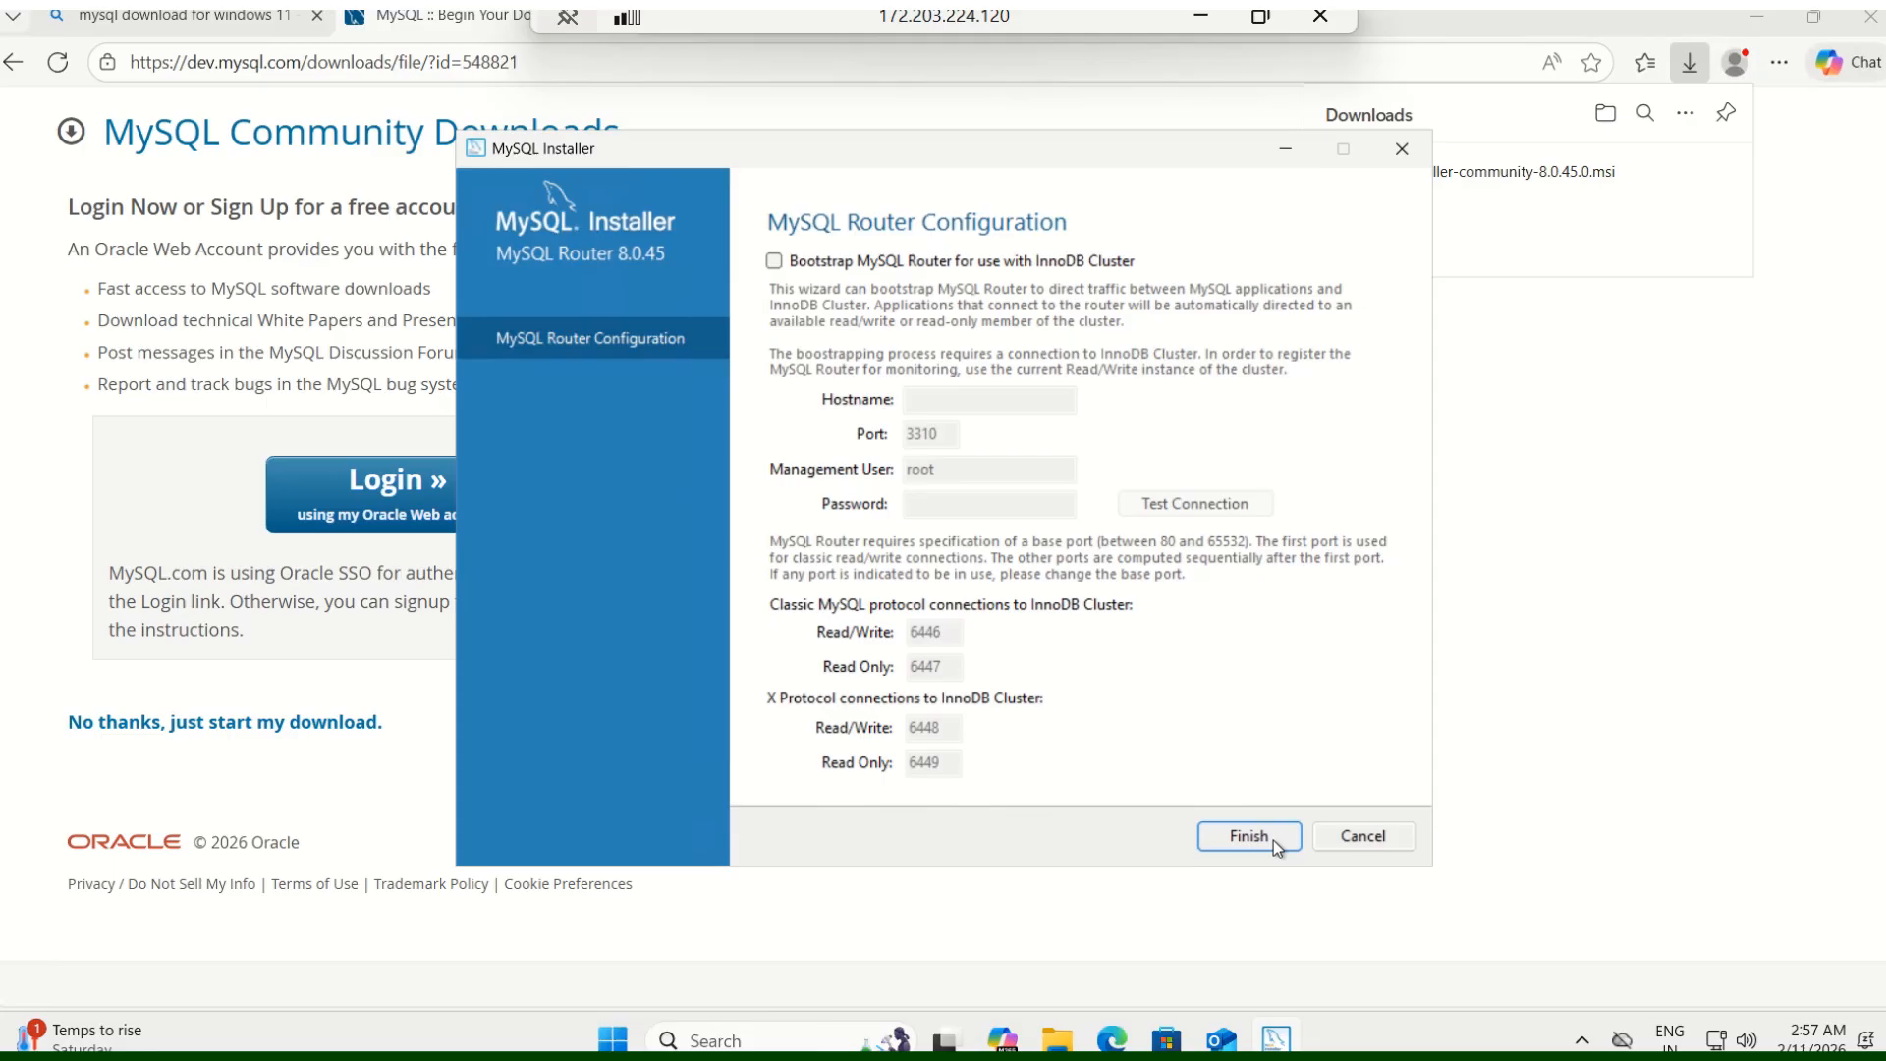
left_click(1273, 840)
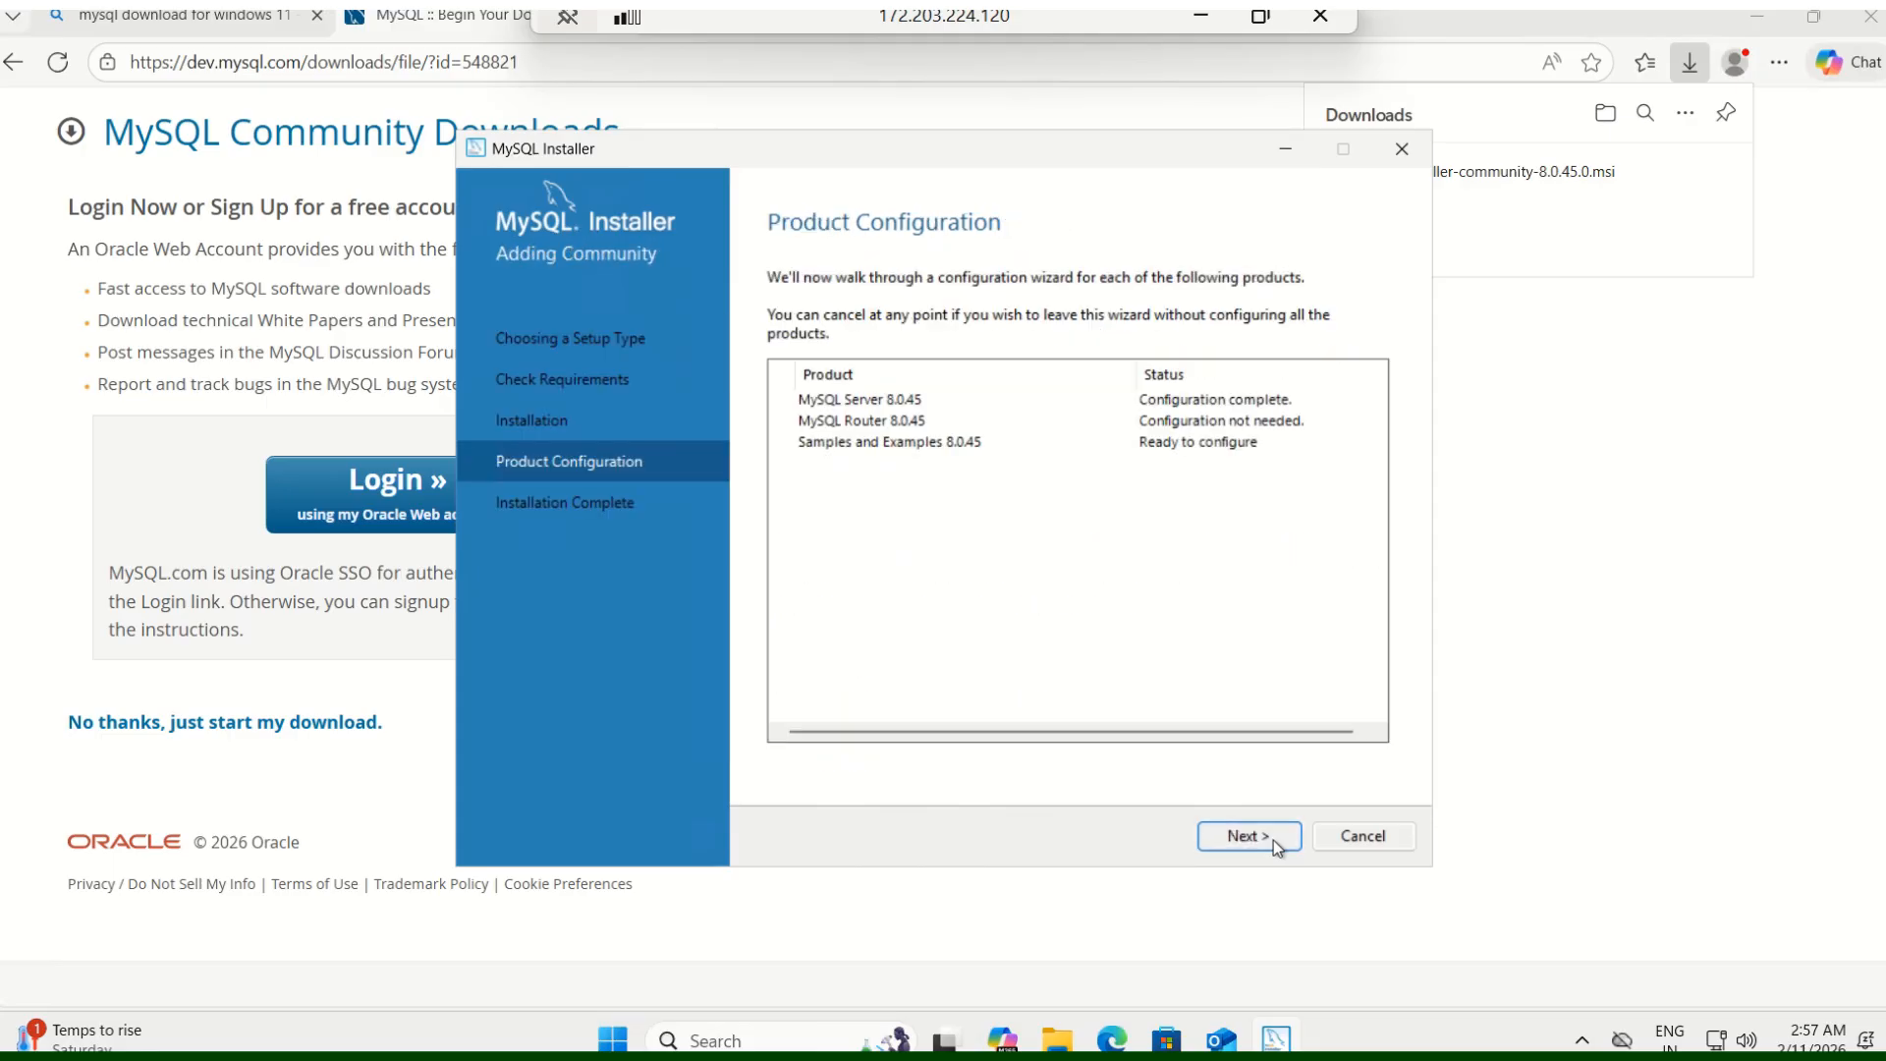
- For the Samples and Examples configuration, enter the root password for MySQL Server 8.0.45 and check the connection
left_click(1273, 840)
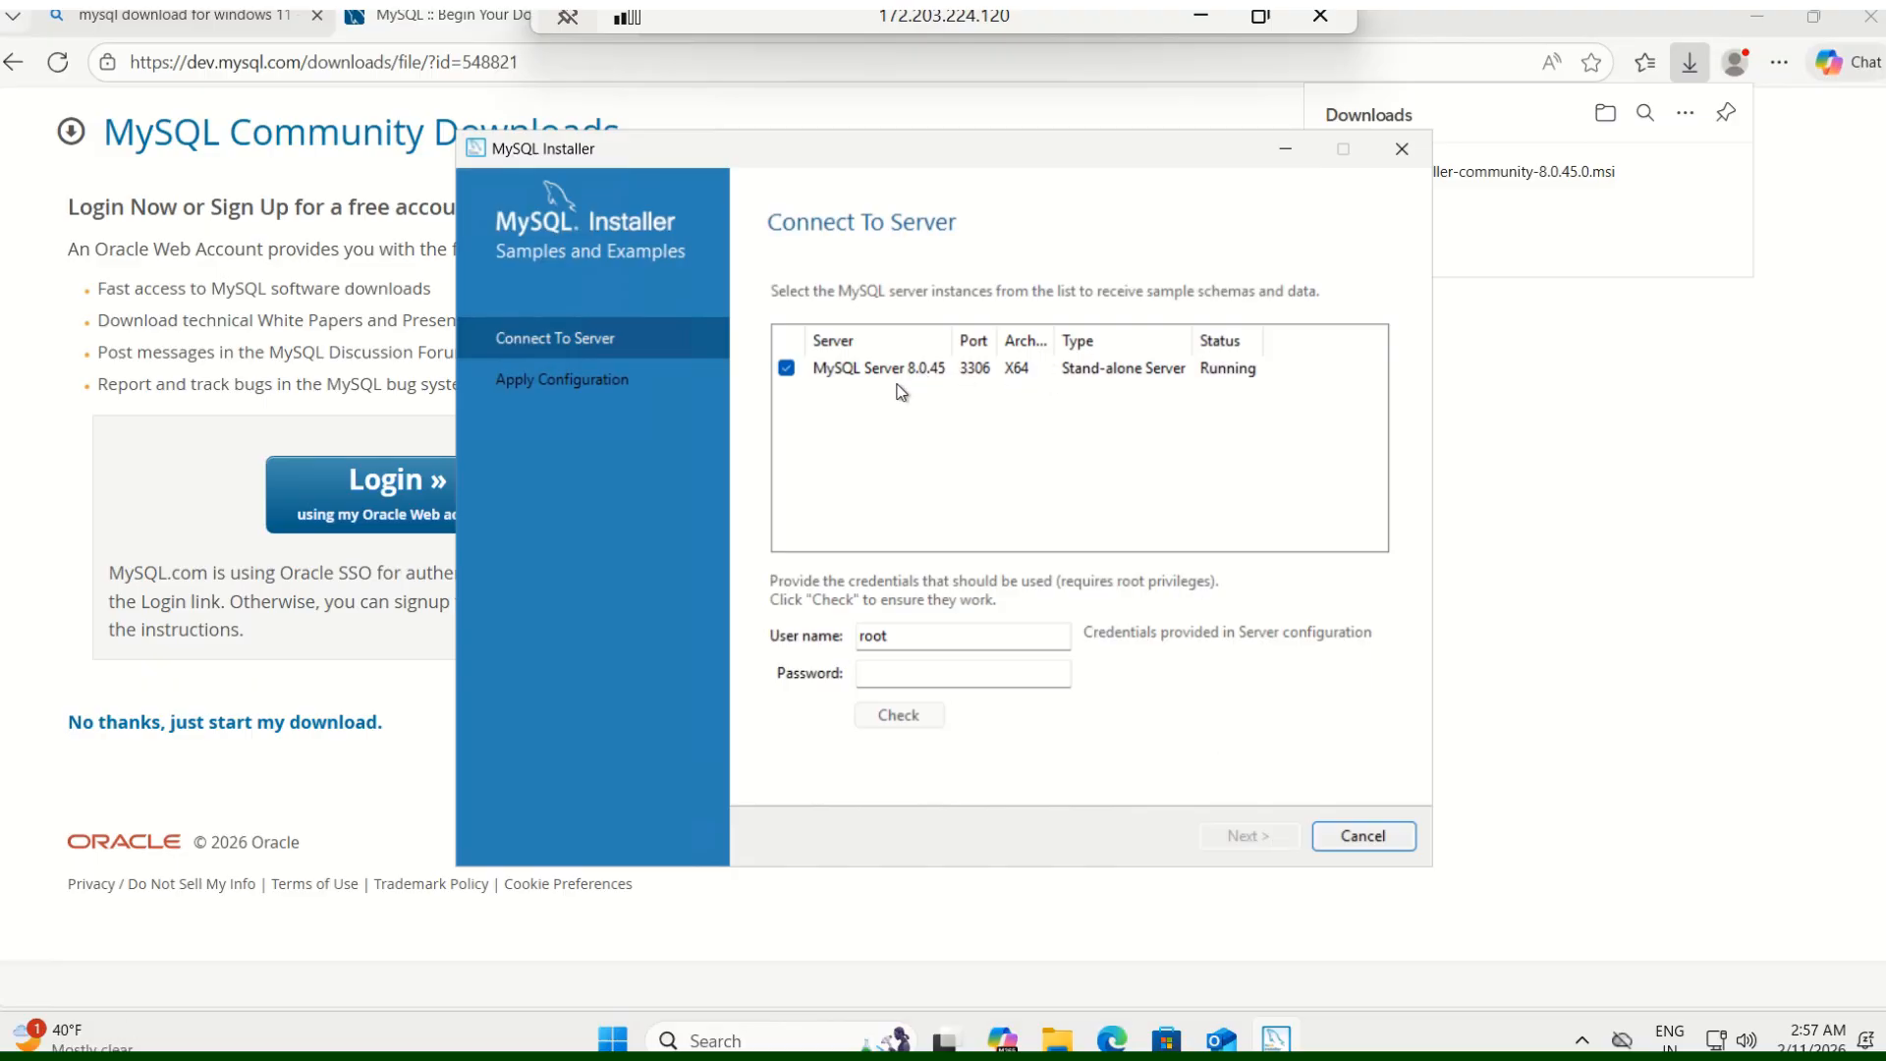
left_click(939, 676)
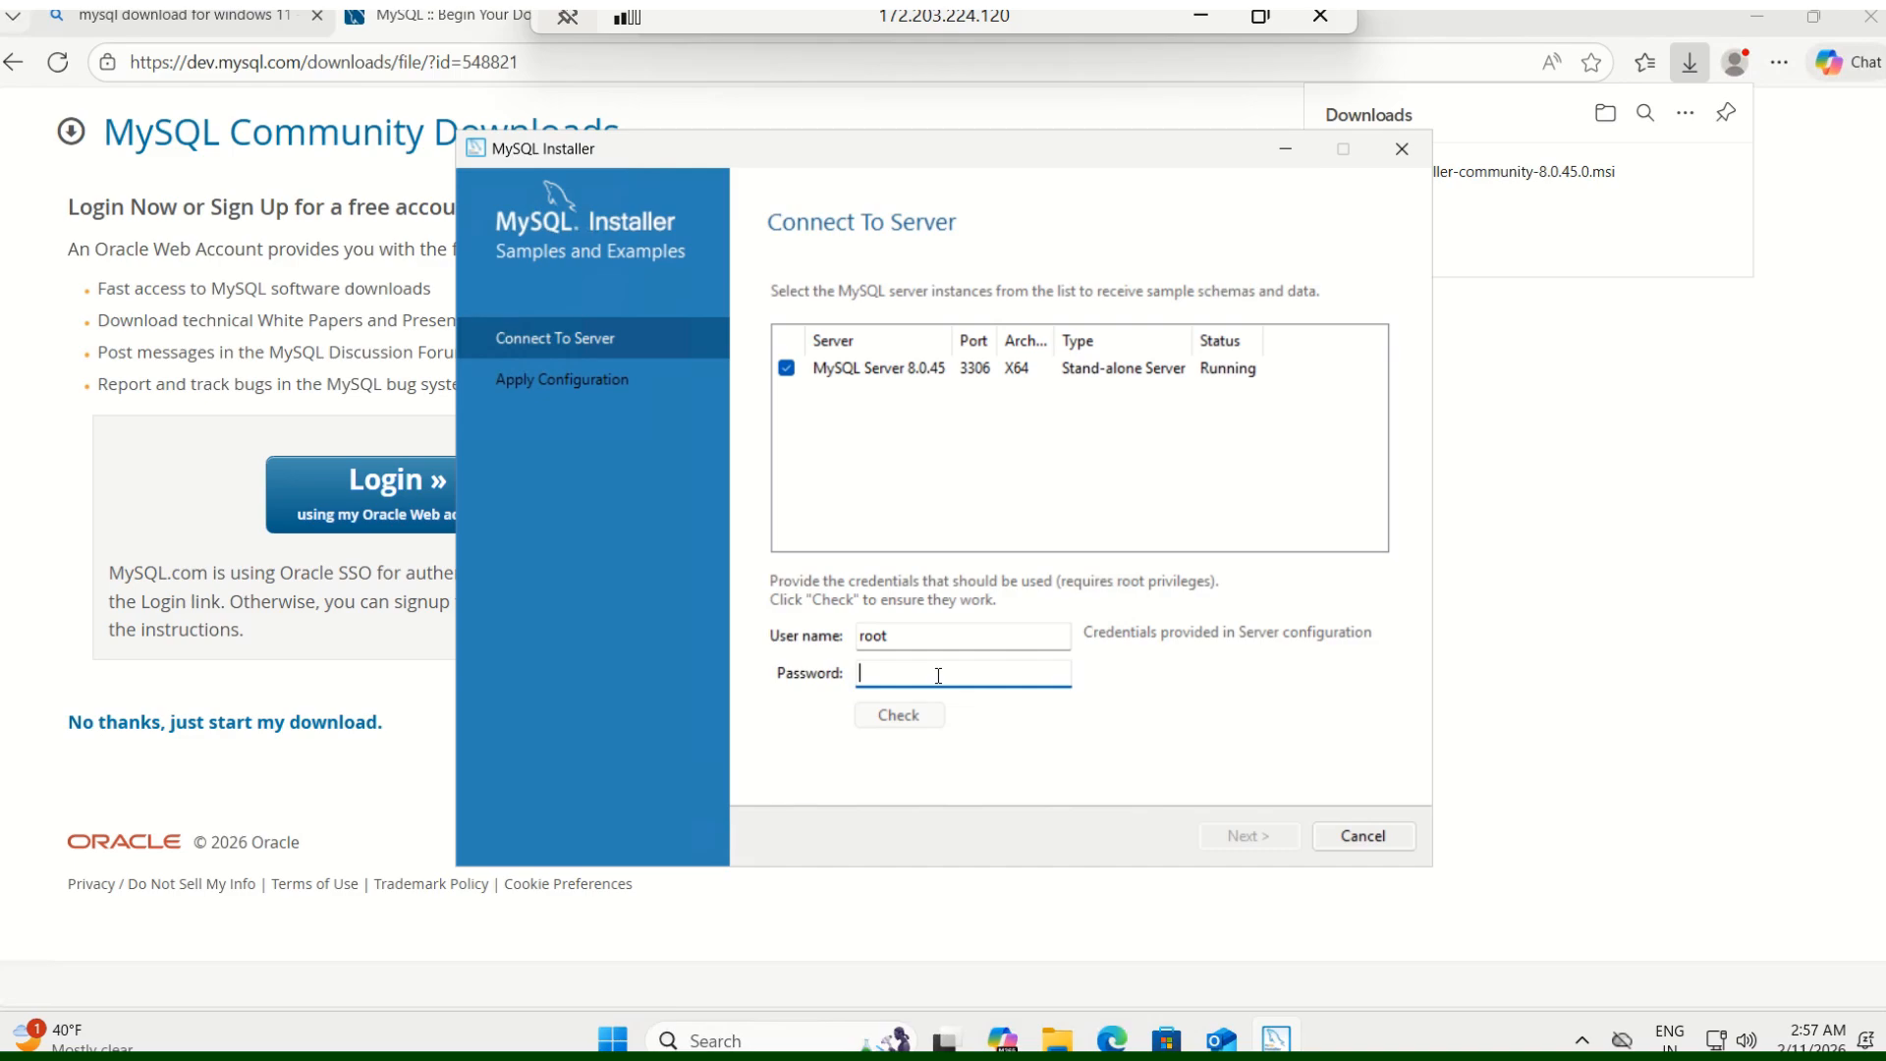
type("••••••••••••••")
left_click(901, 717)
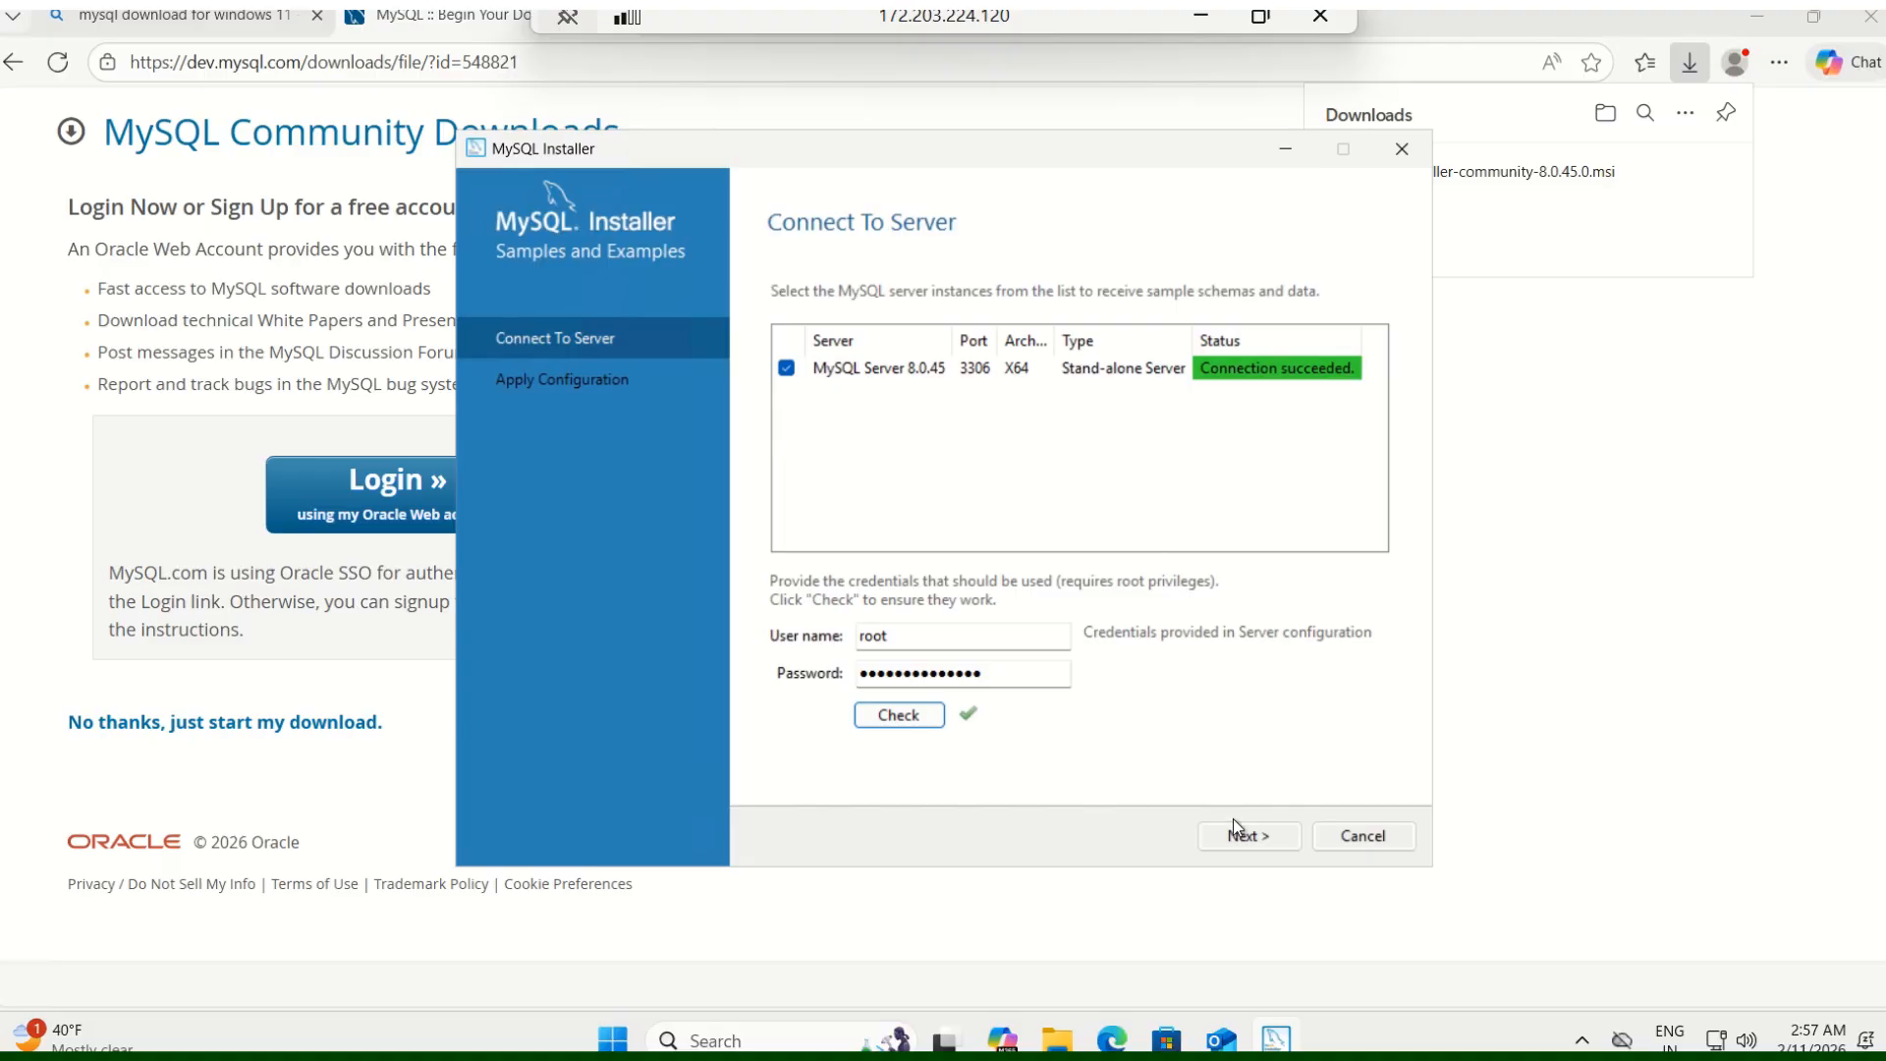
- Apply the Samples and Examples configuration and complete the installation, keeping MySQL Workbench and MySQL Shell set to start after setup
left_click(1257, 843)
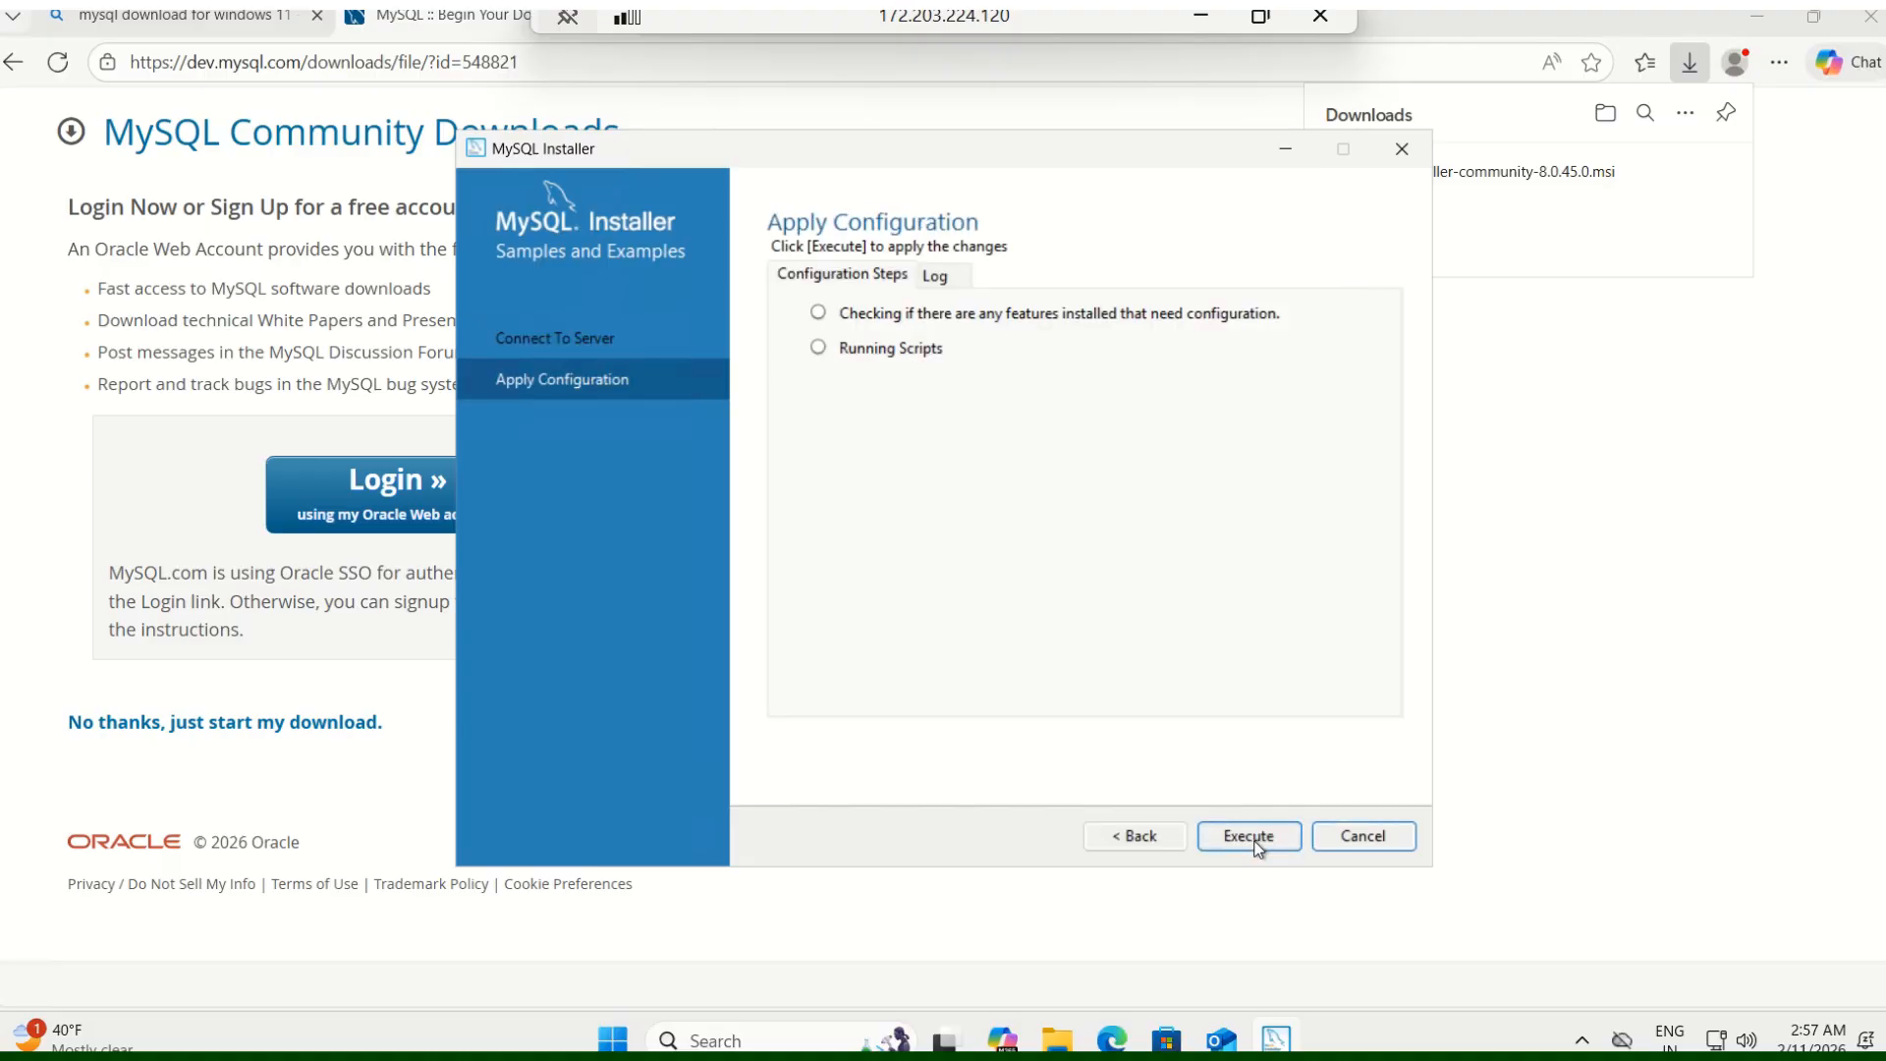
left_click(1249, 836)
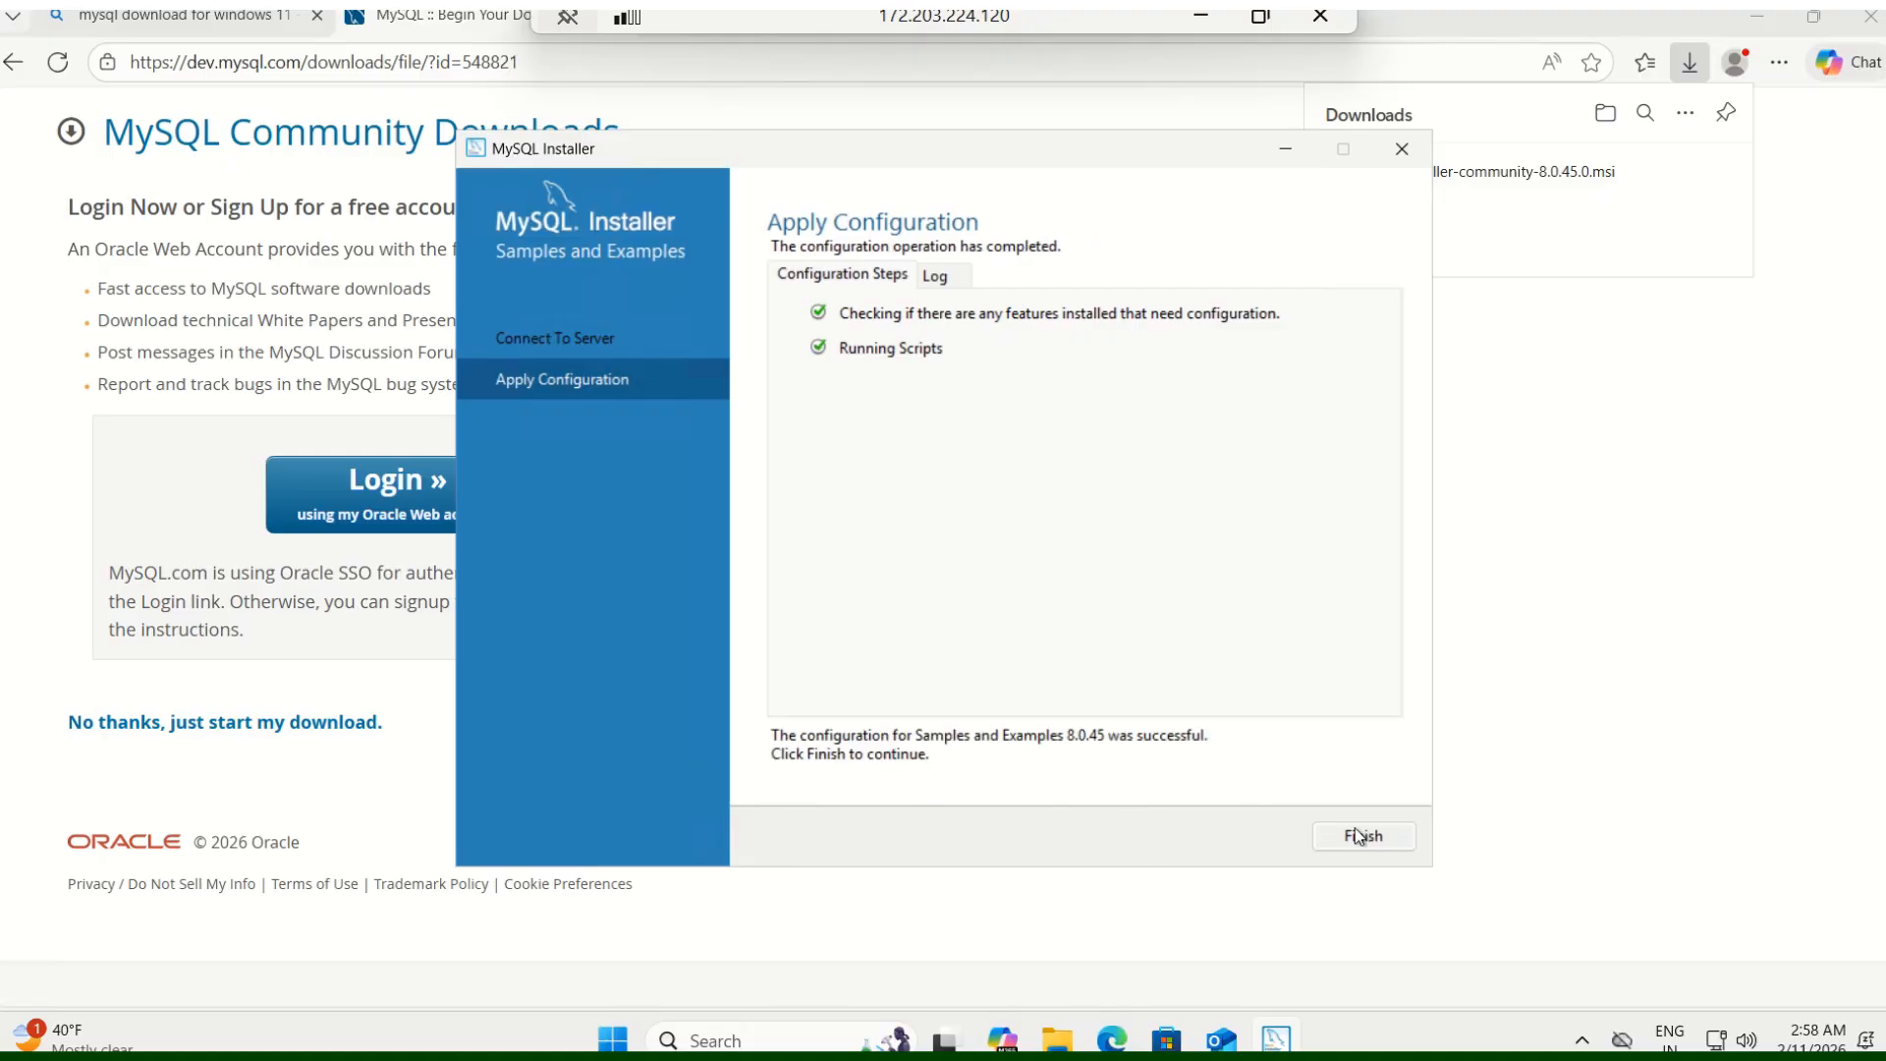
left_click(1394, 847)
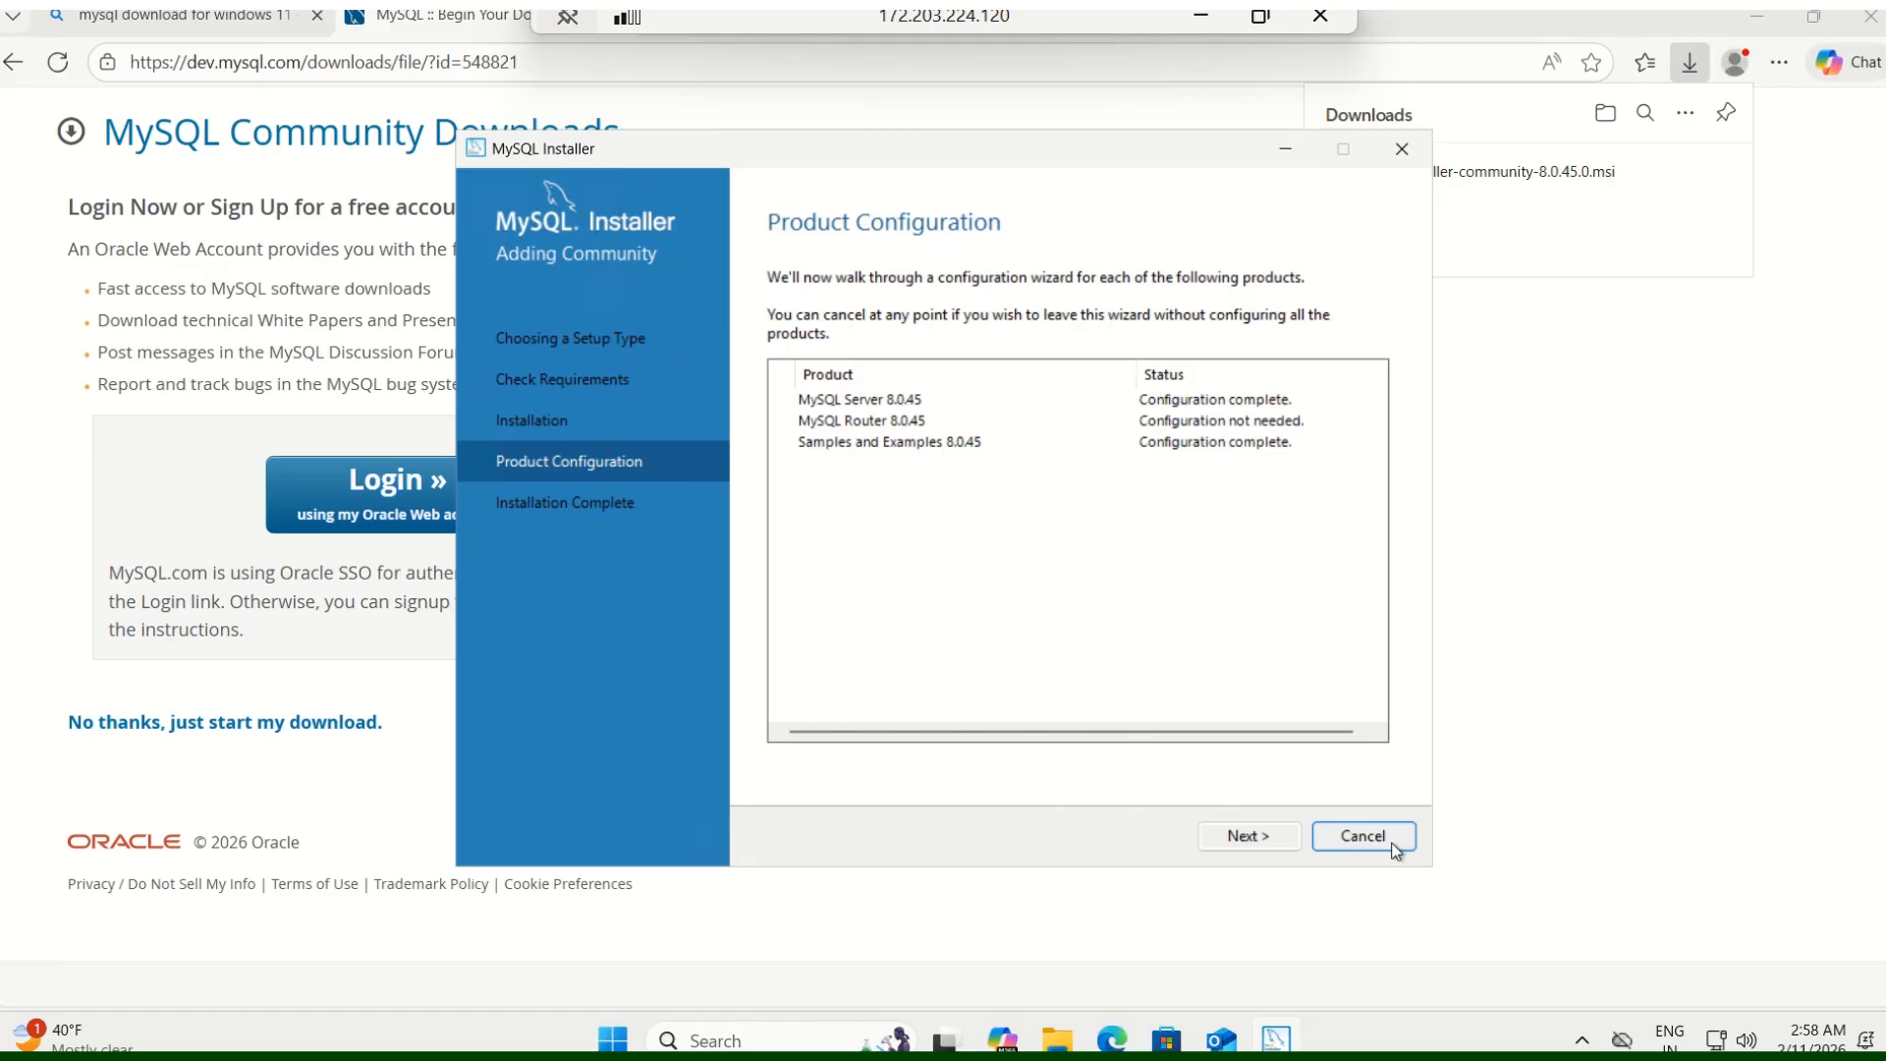
left_click(1262, 837)
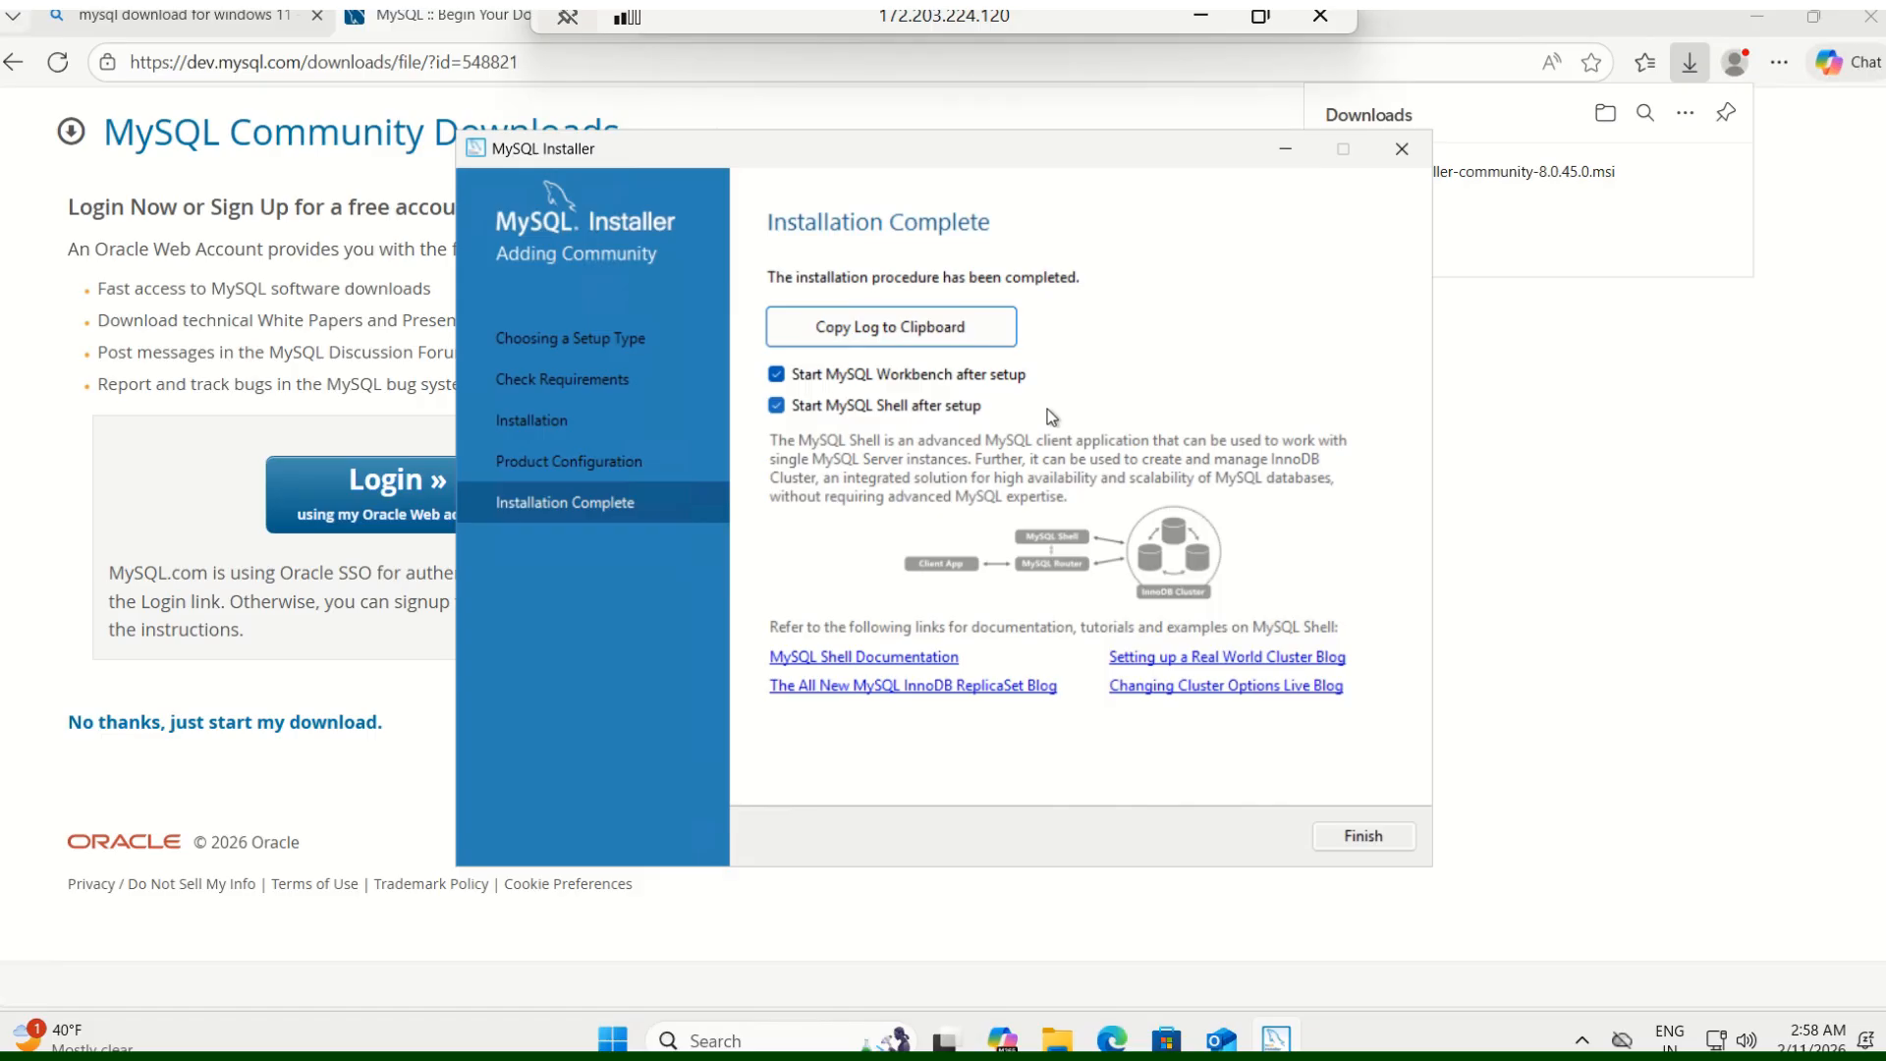
left_click(1362, 836)
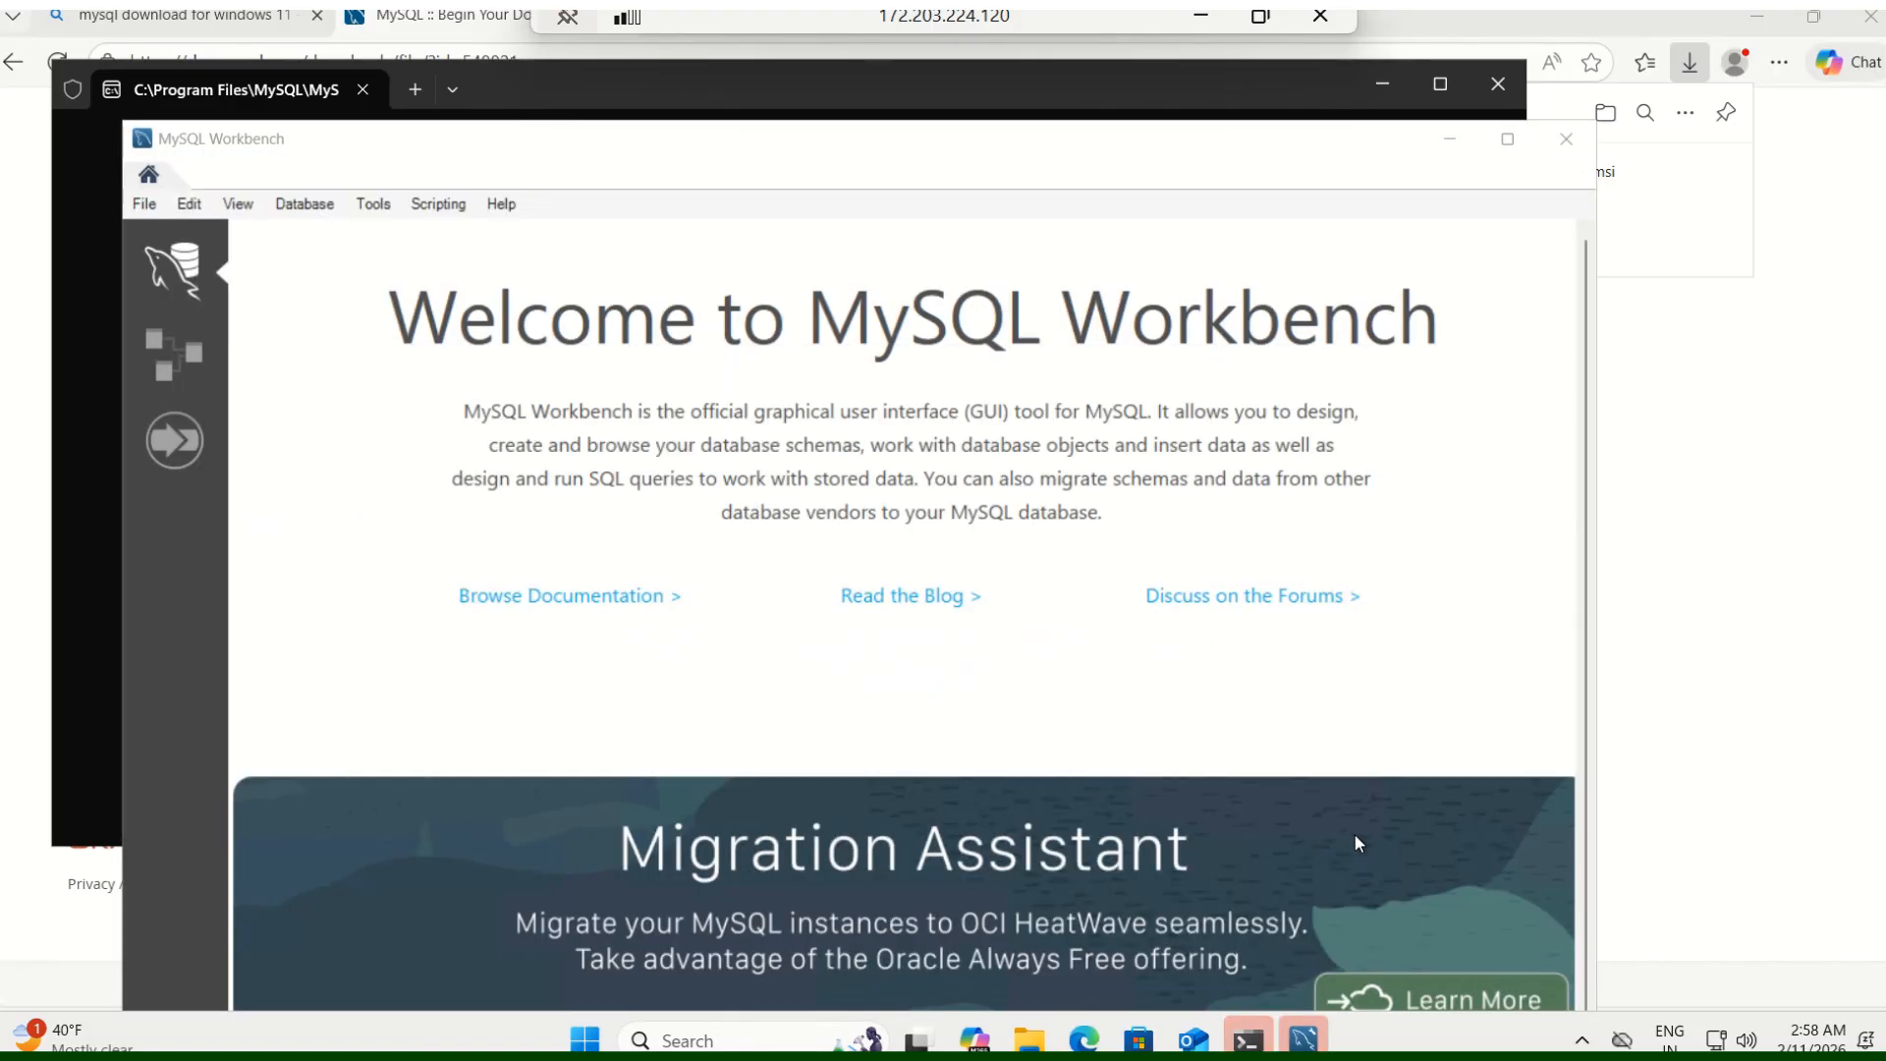
- Maximize MySQL Workbench and connect to Local instance MySQL80 by entering the root password, without saving it in the vault
double_click(1050, 162)
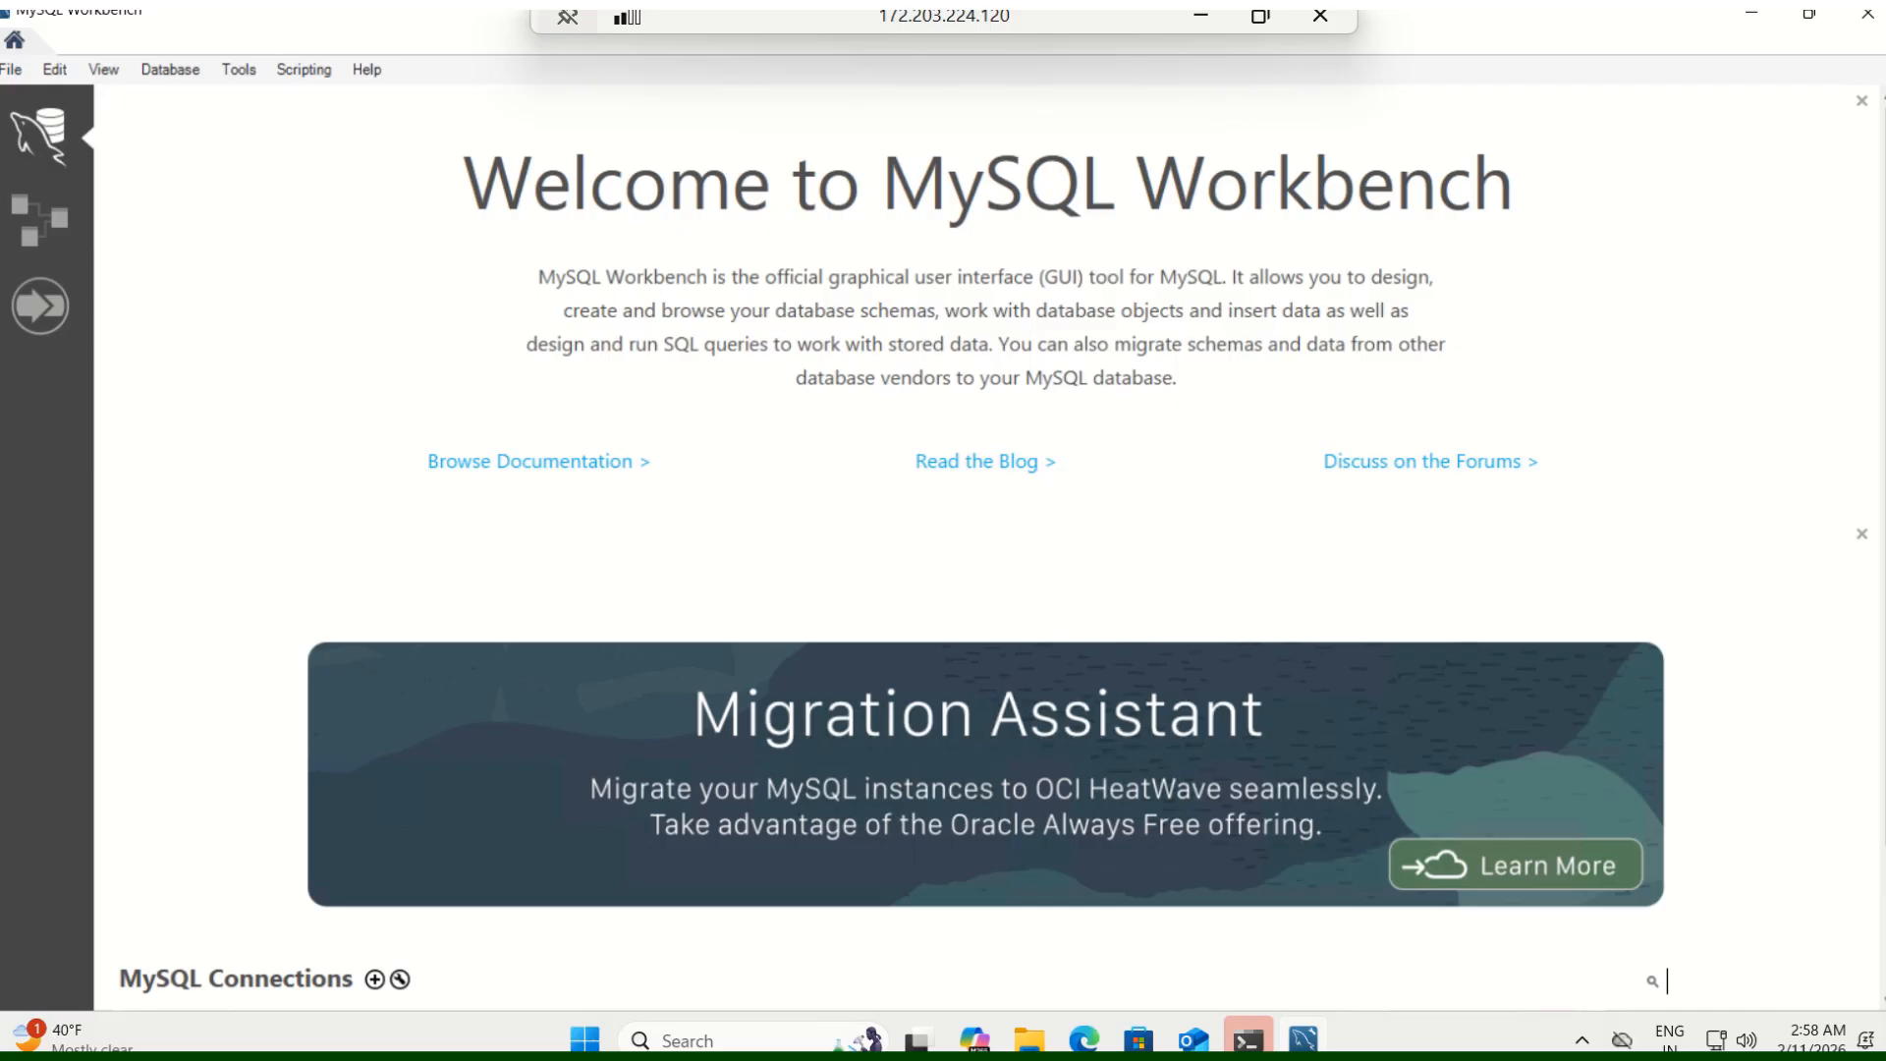
scroll(994, 552, "down", 3)
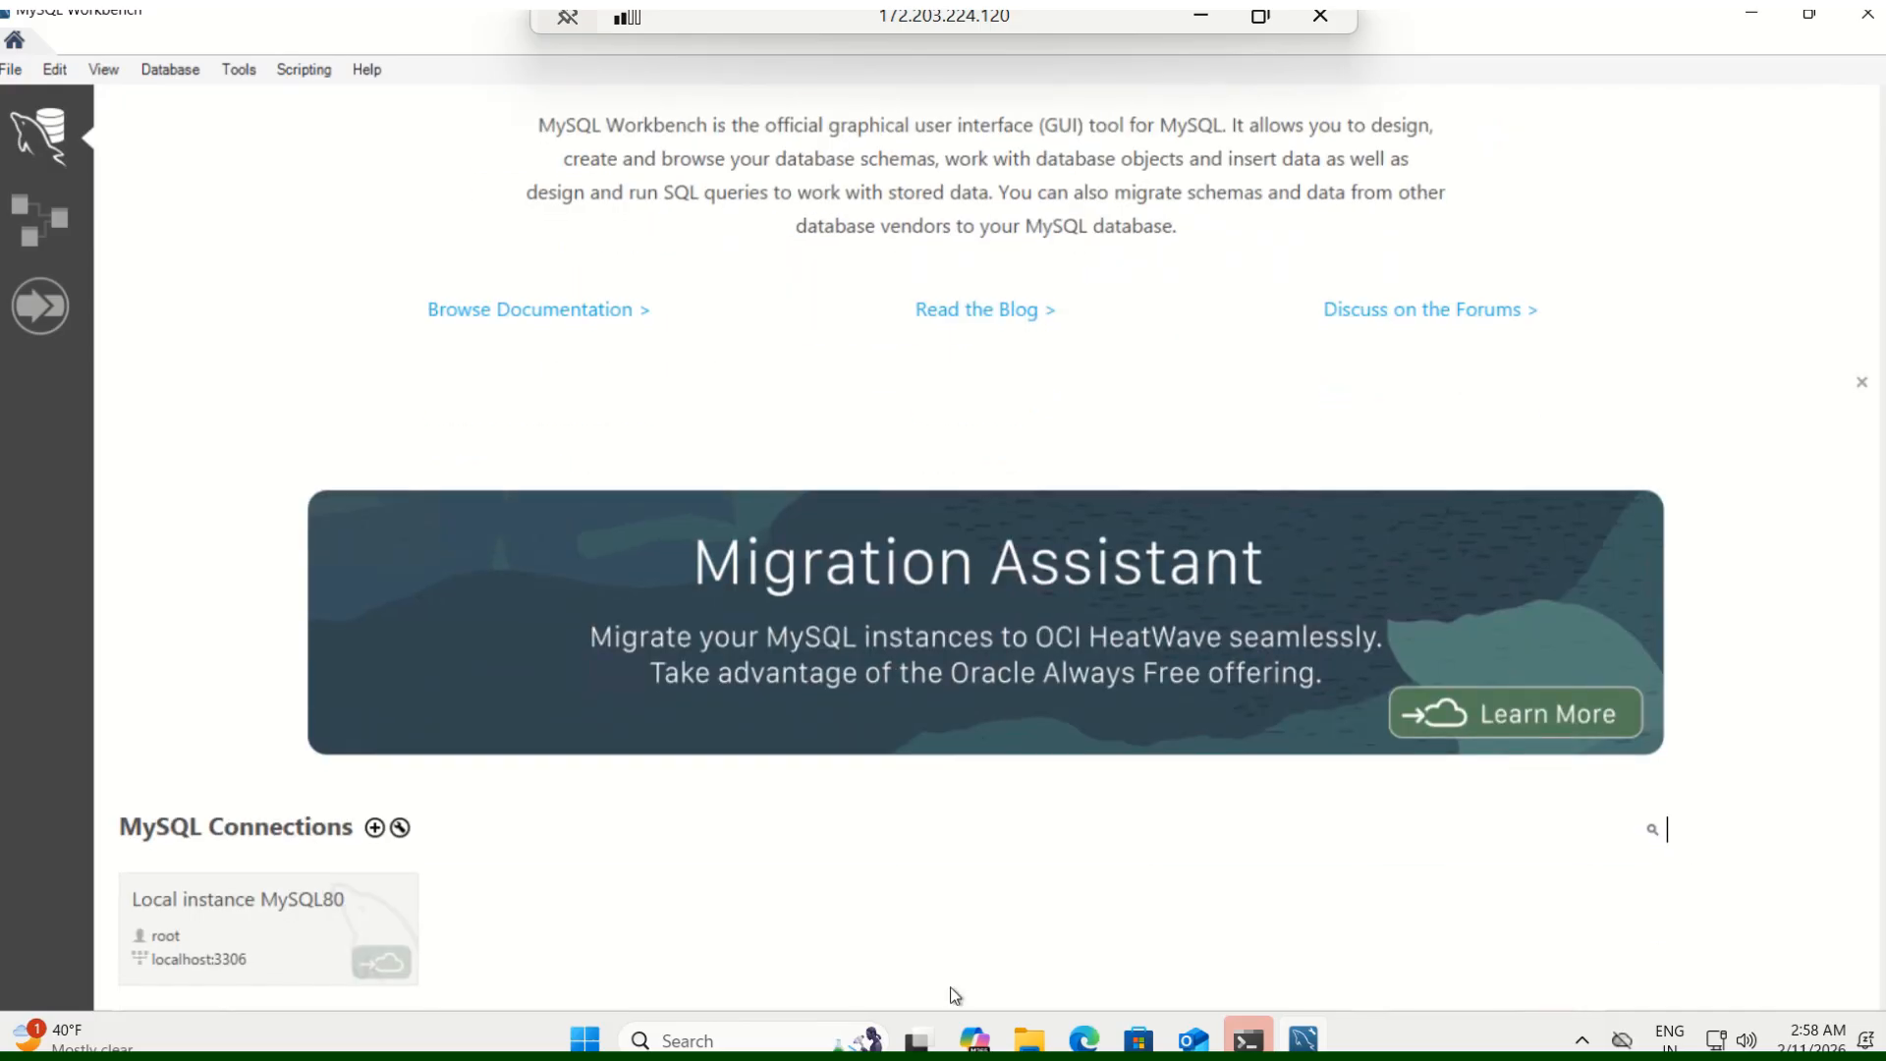
left_click(233, 915)
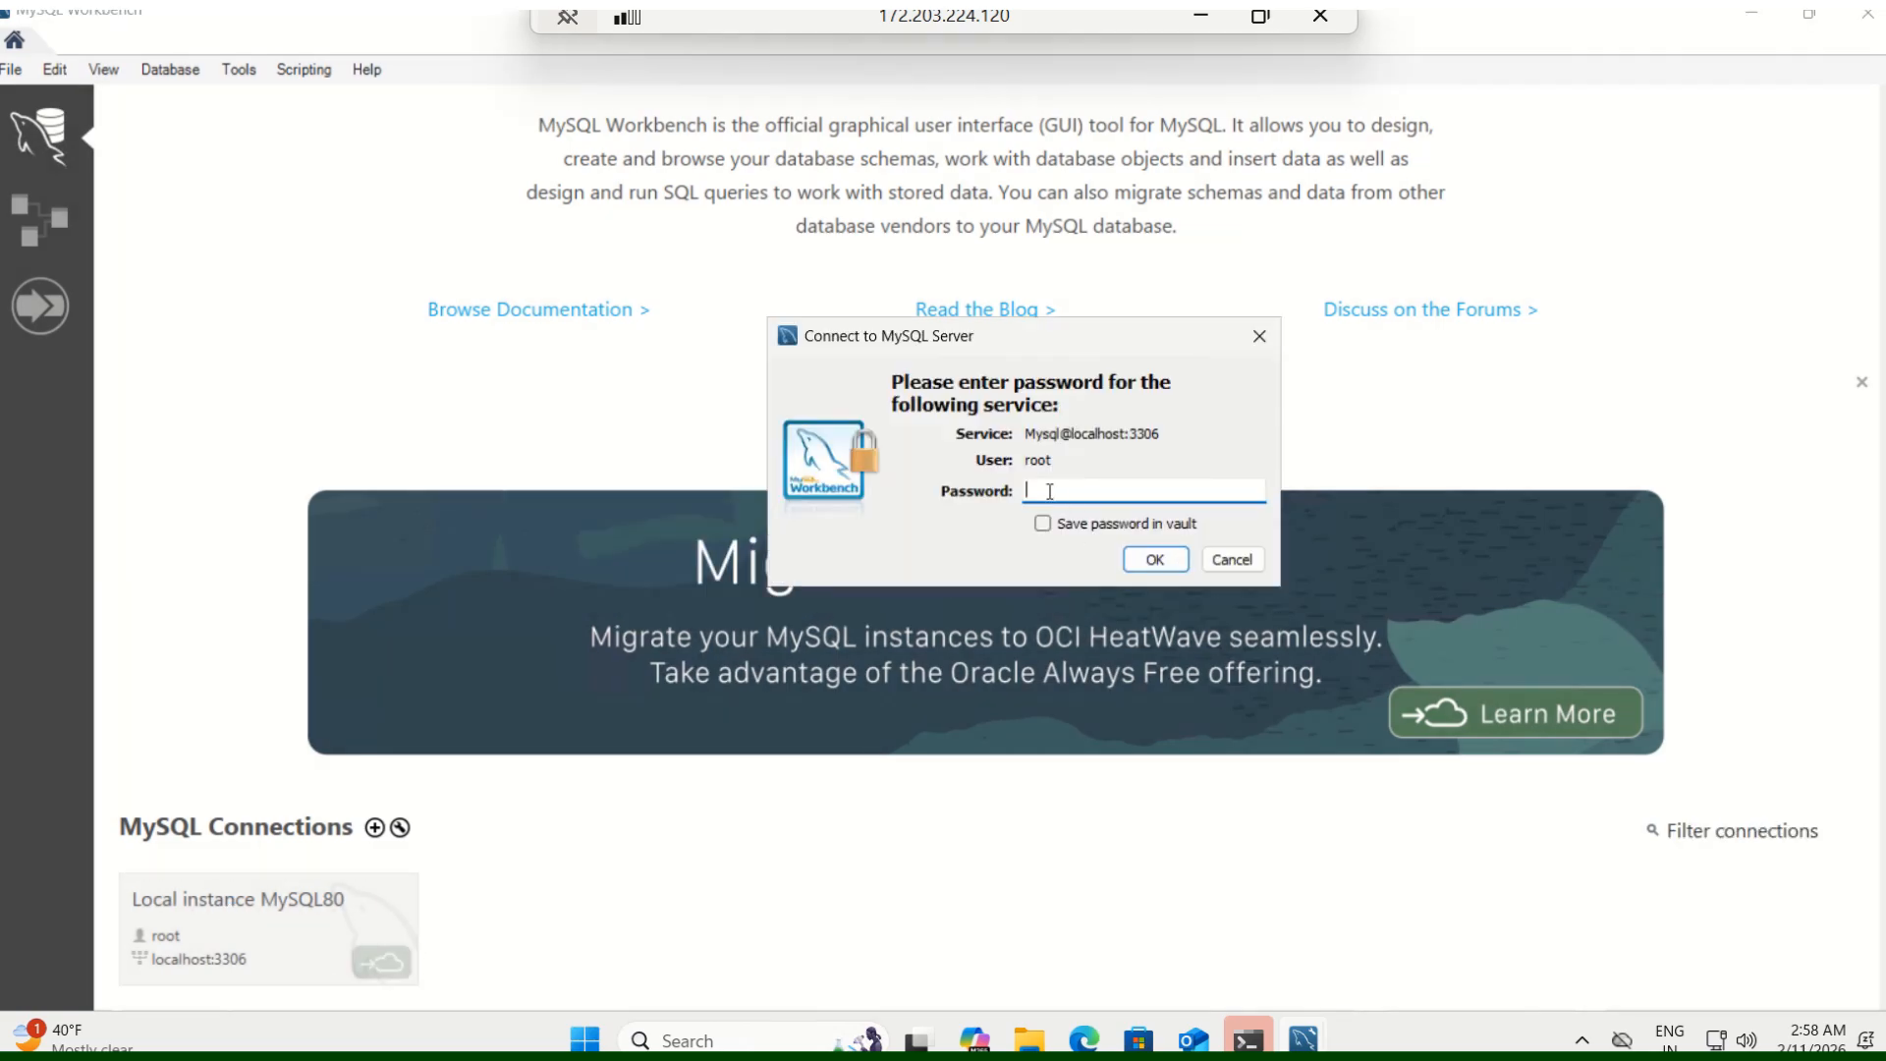
type("**************")
left_click(1154, 559)
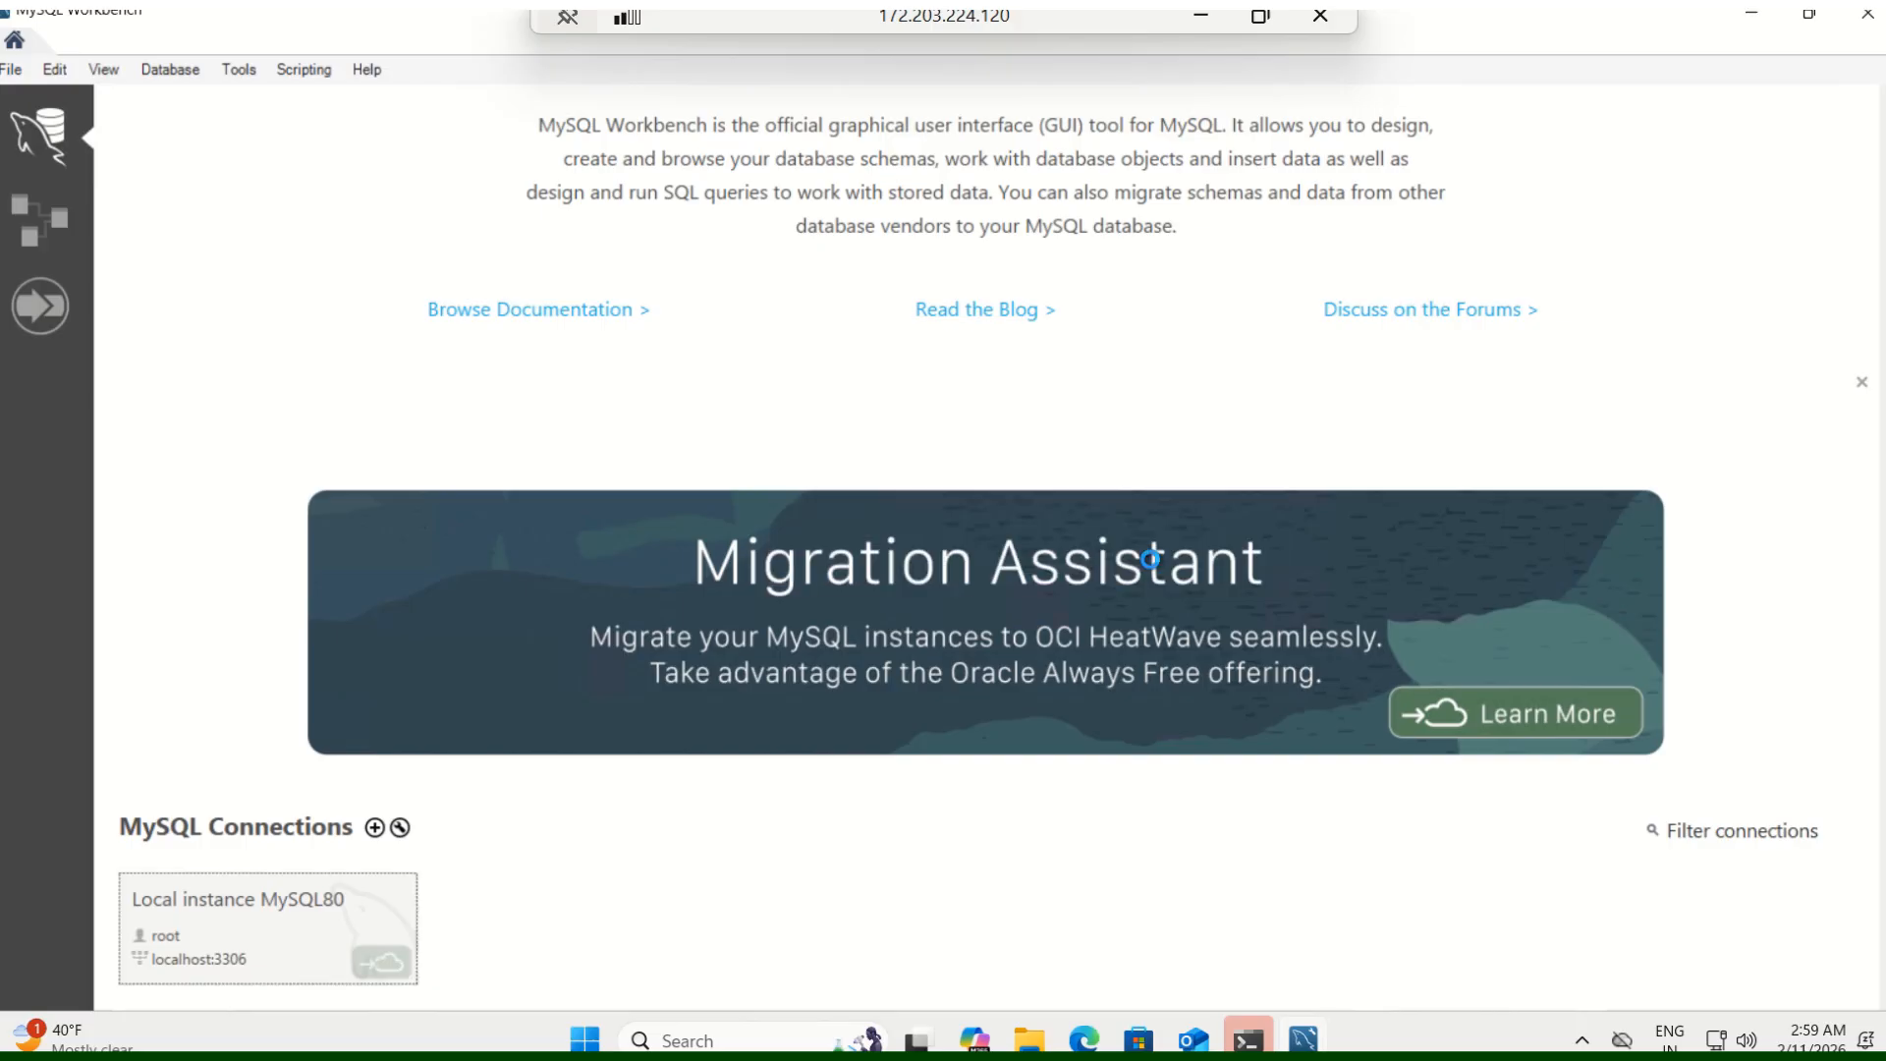